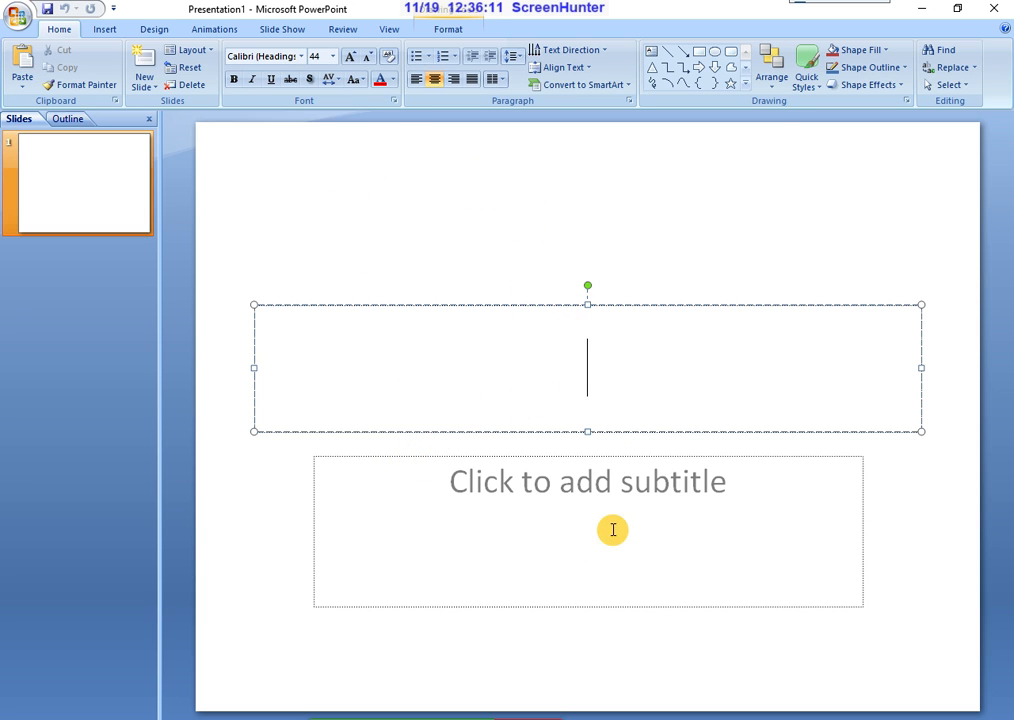
Enter "KCE'S" as the title of the first slide
left_click(591, 505)
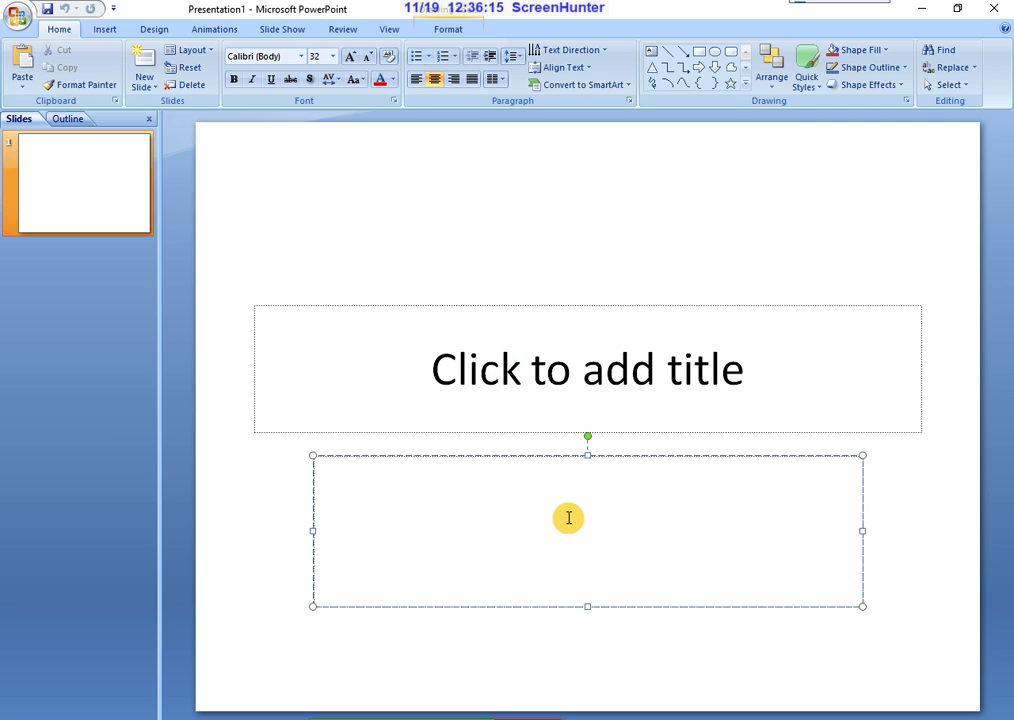
left_click(584, 369)
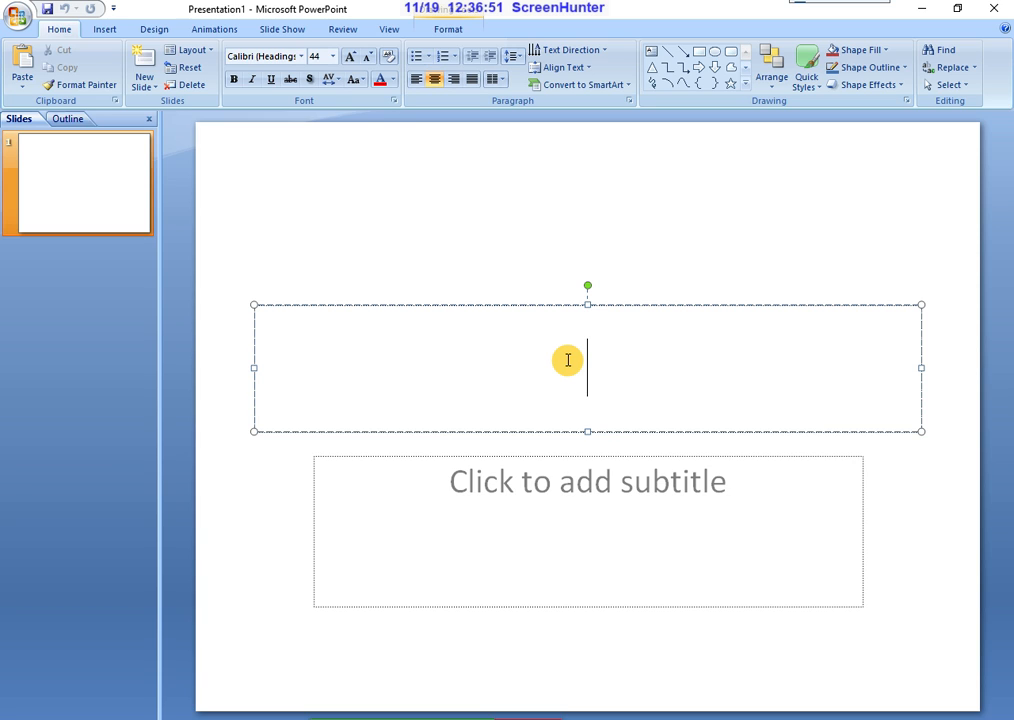
type("K")
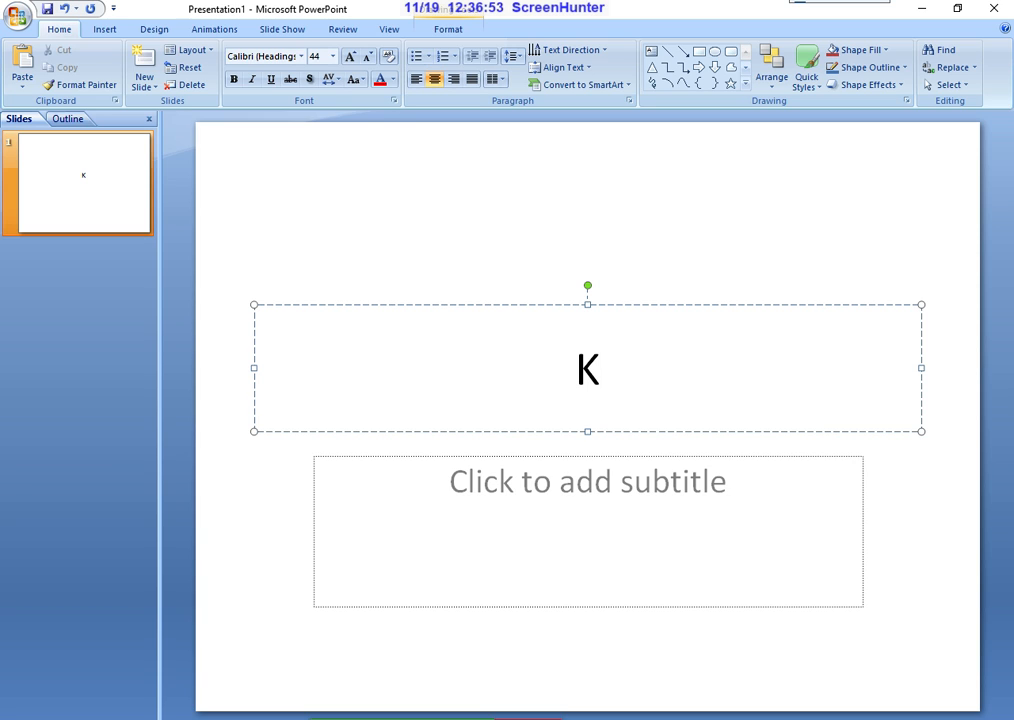
type("C")
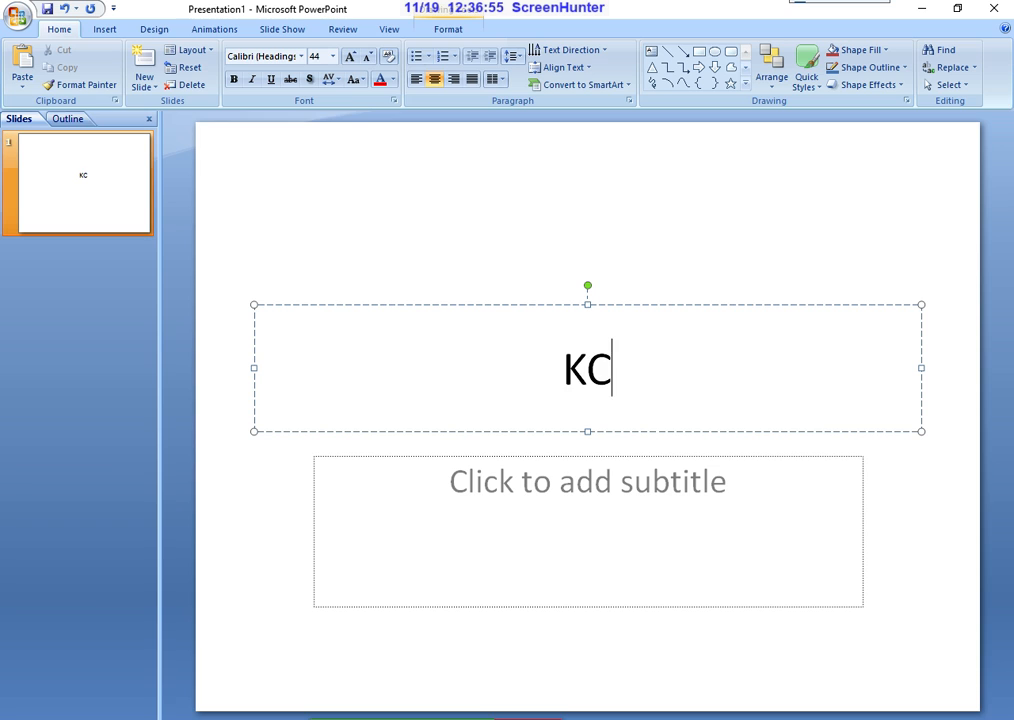
type("E'S")
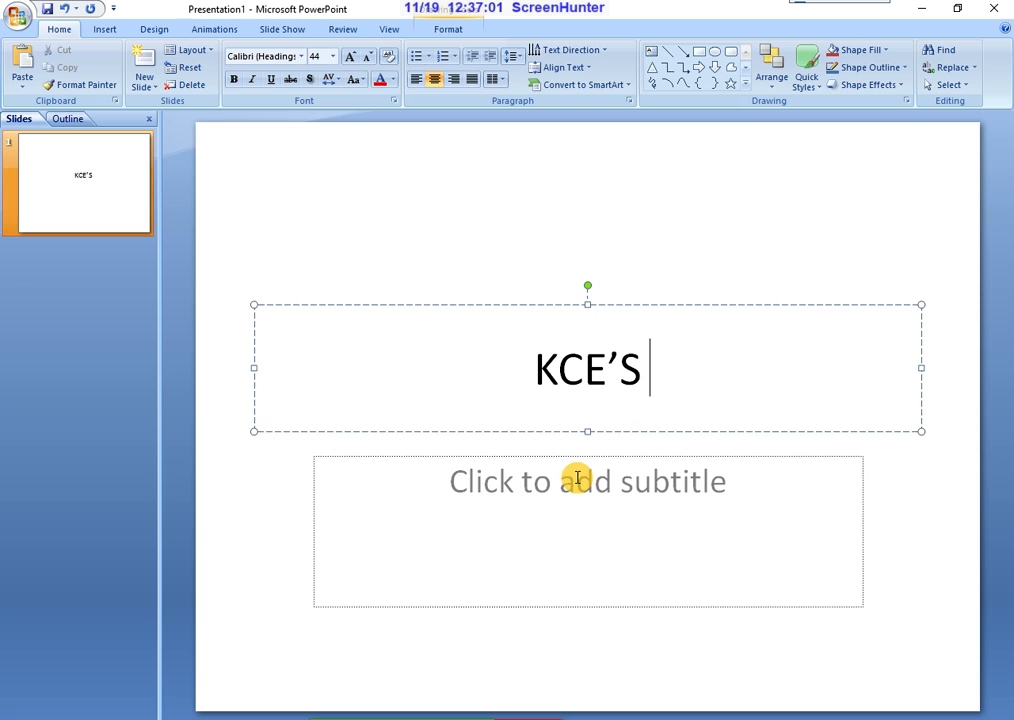
left_click(577, 478)
left_click(622, 369)
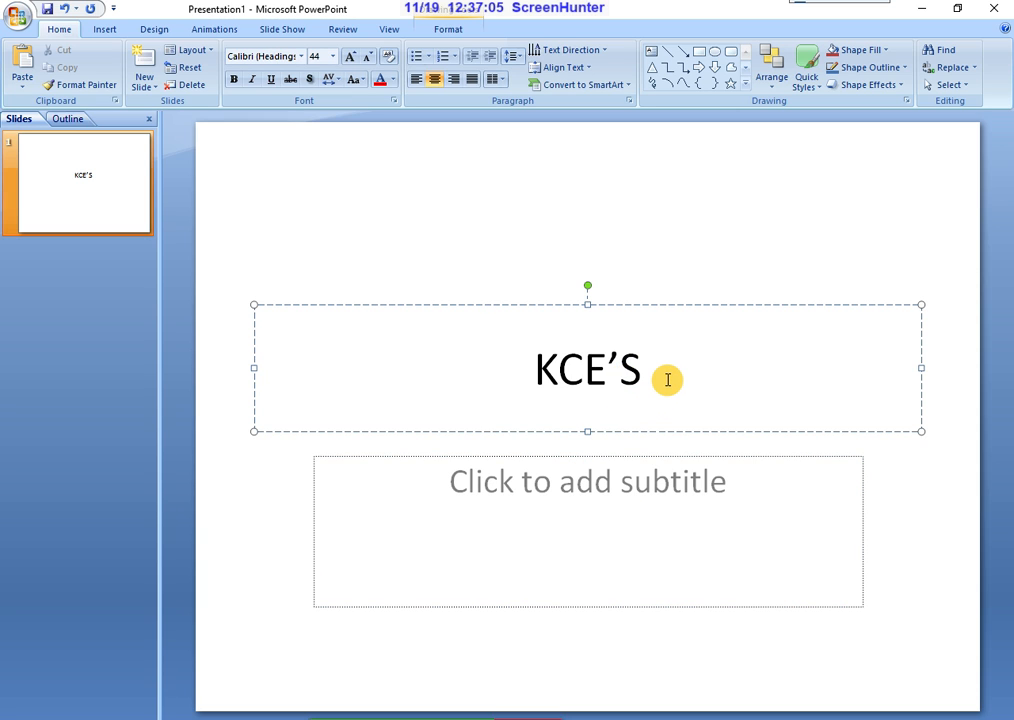
Enter "MOOLJI JAITHA COLLEGE, JALGAON" as the first slide's subtitle and shorten its placeholder from below to just under the text
left_click(579, 463)
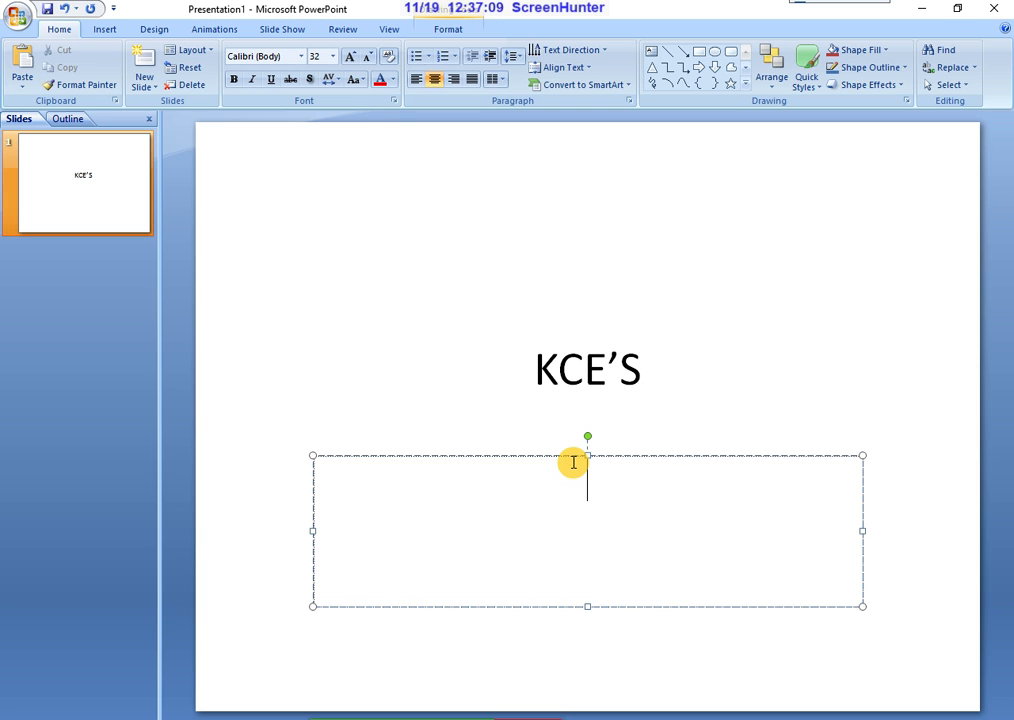
type("MOOL")
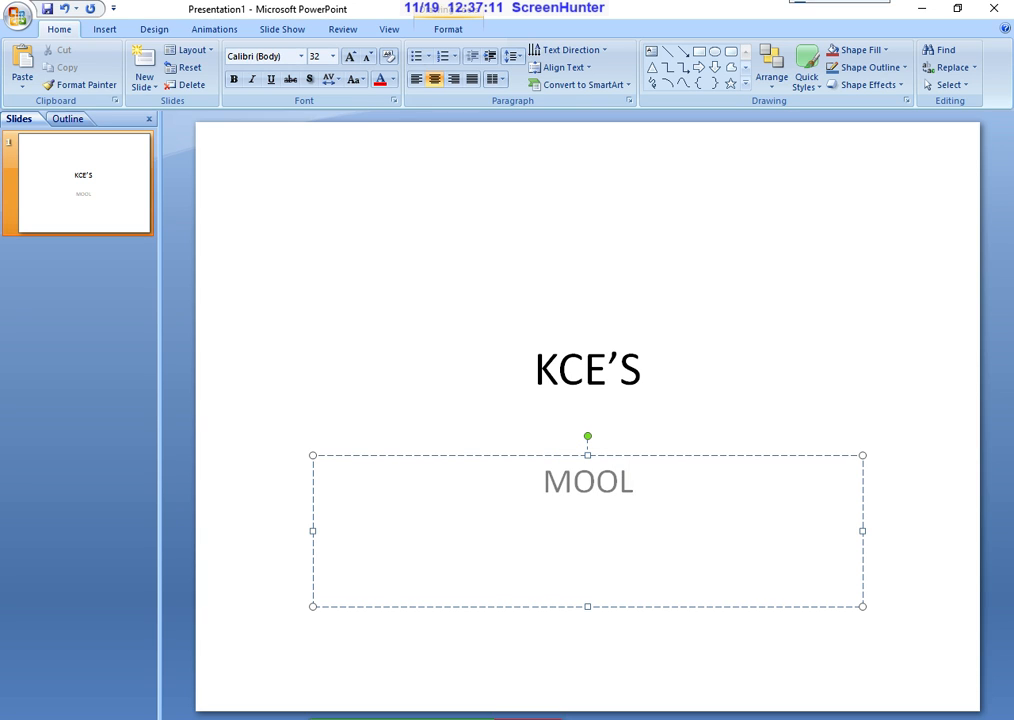
type("JI JAITHA")
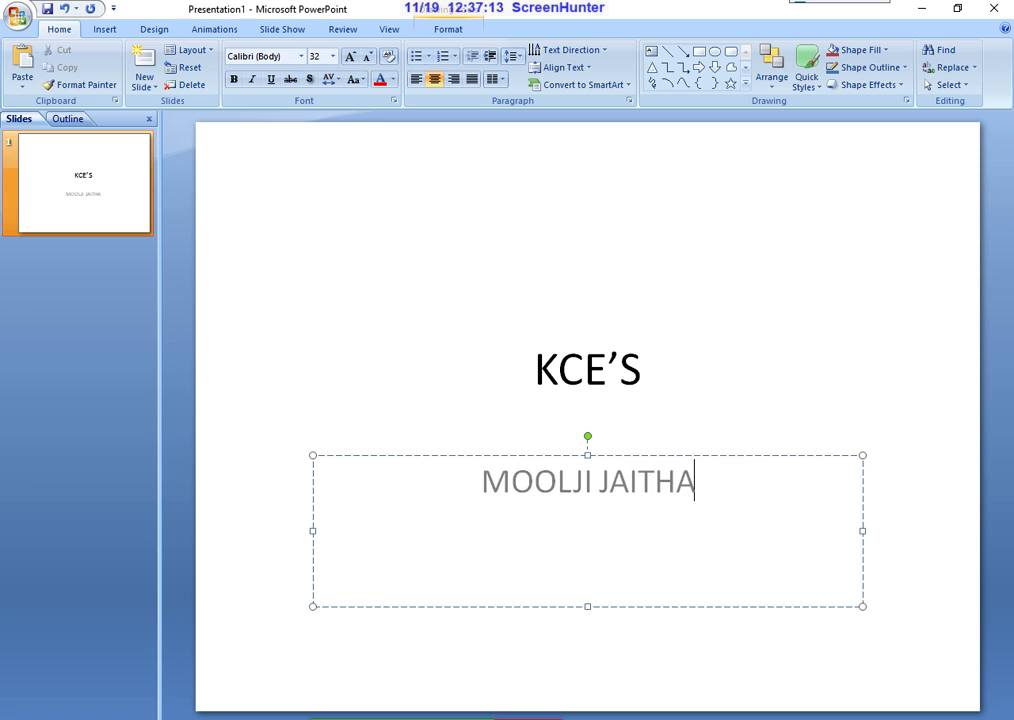
type(" COLLEG")
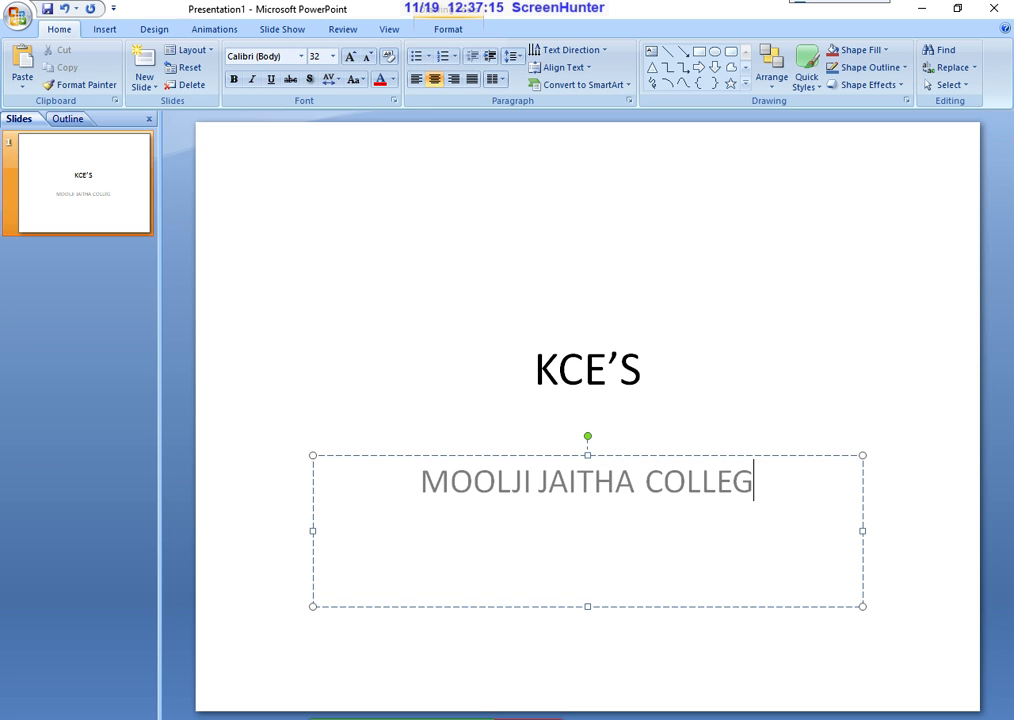
type("E, JALGAON")
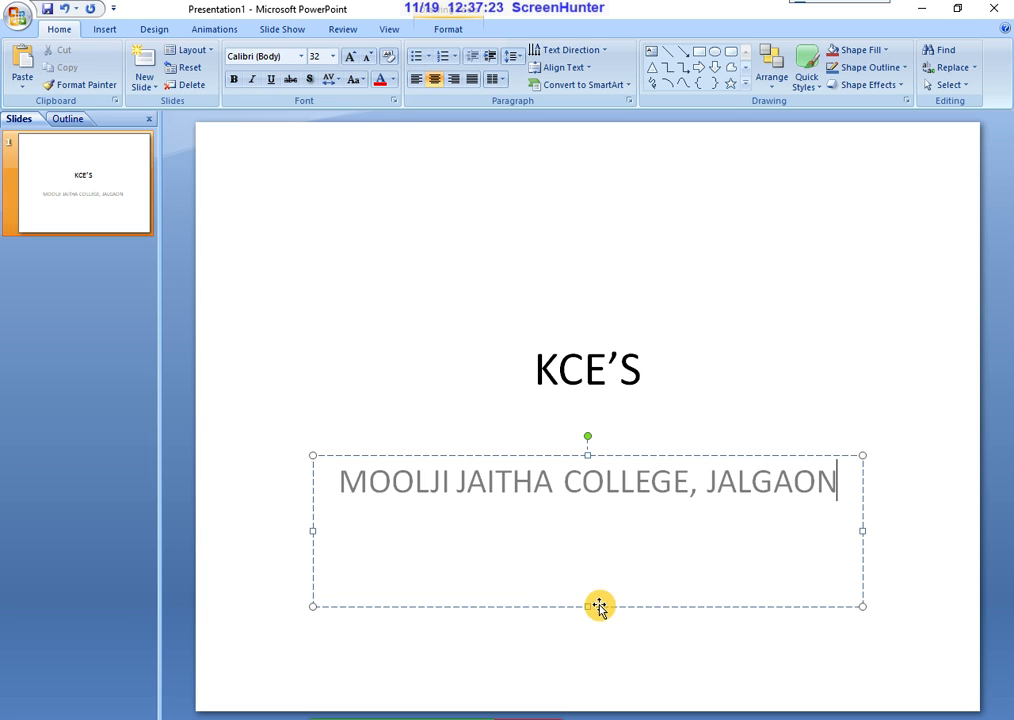
left_click_drag(589, 607, 593, 534)
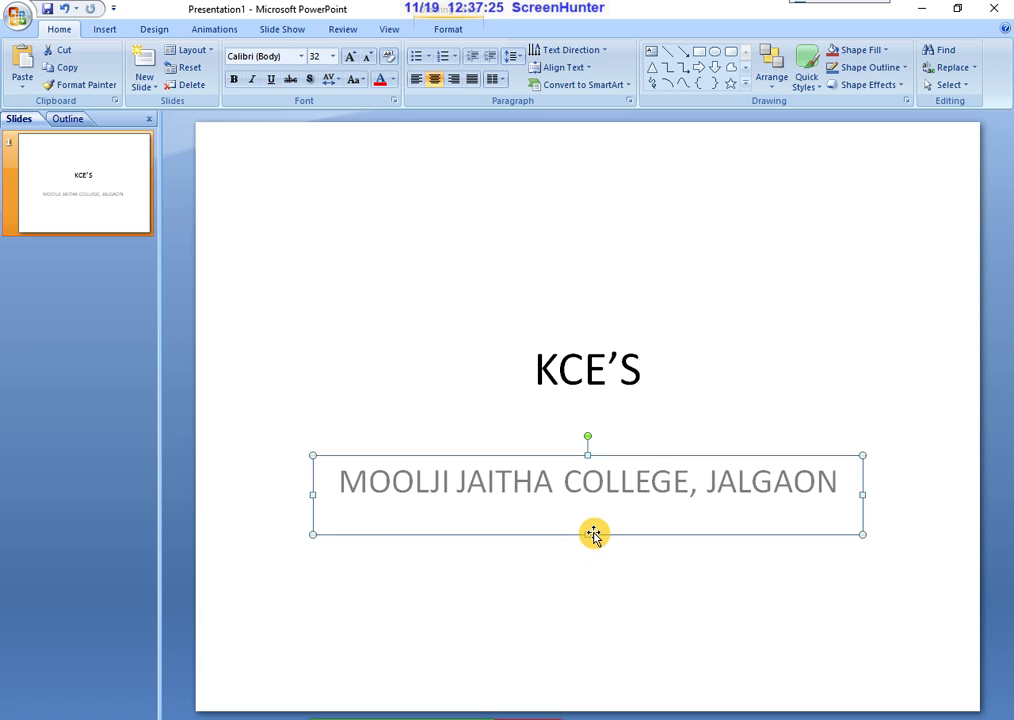
left_click(677, 388)
left_click(124, 188)
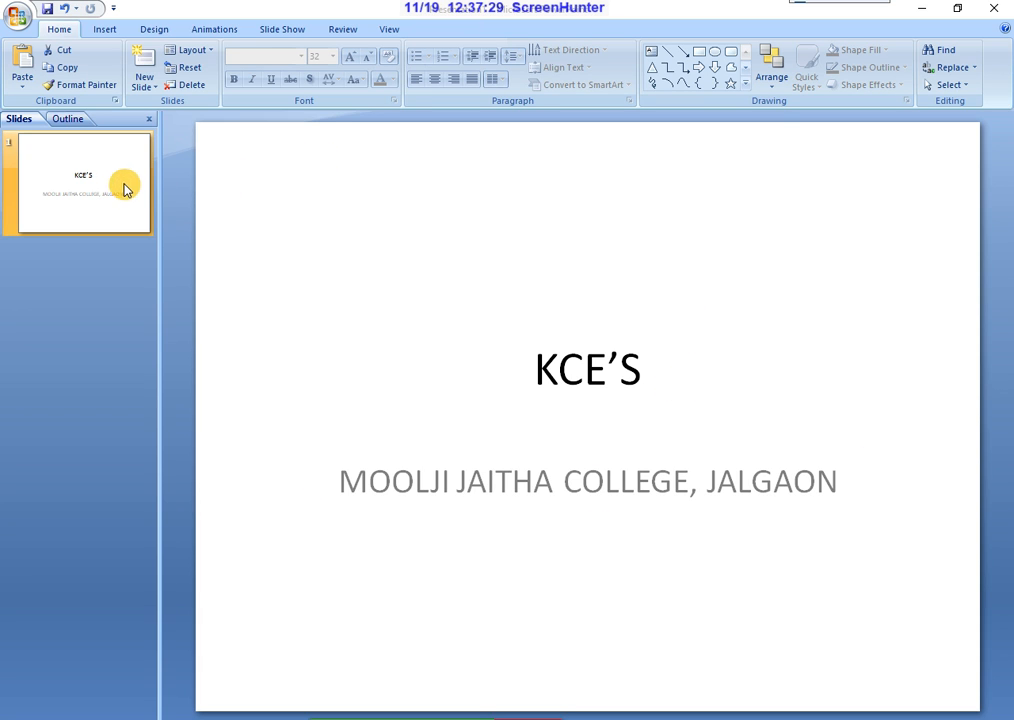
left_click(616, 427)
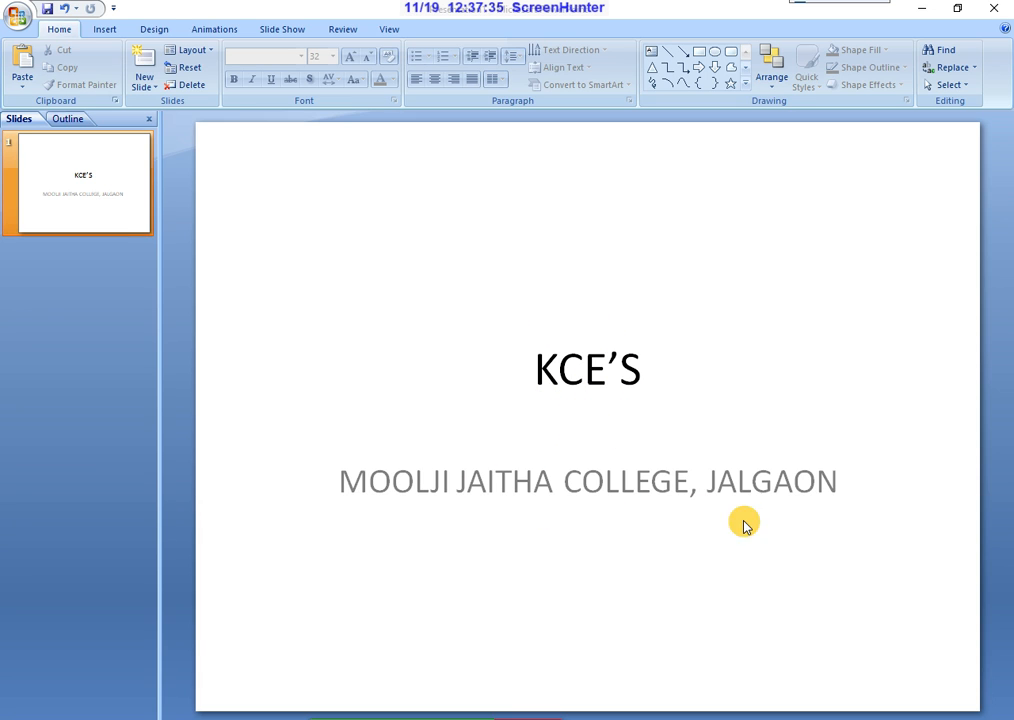
left_click_drag(336, 481, 445, 495)
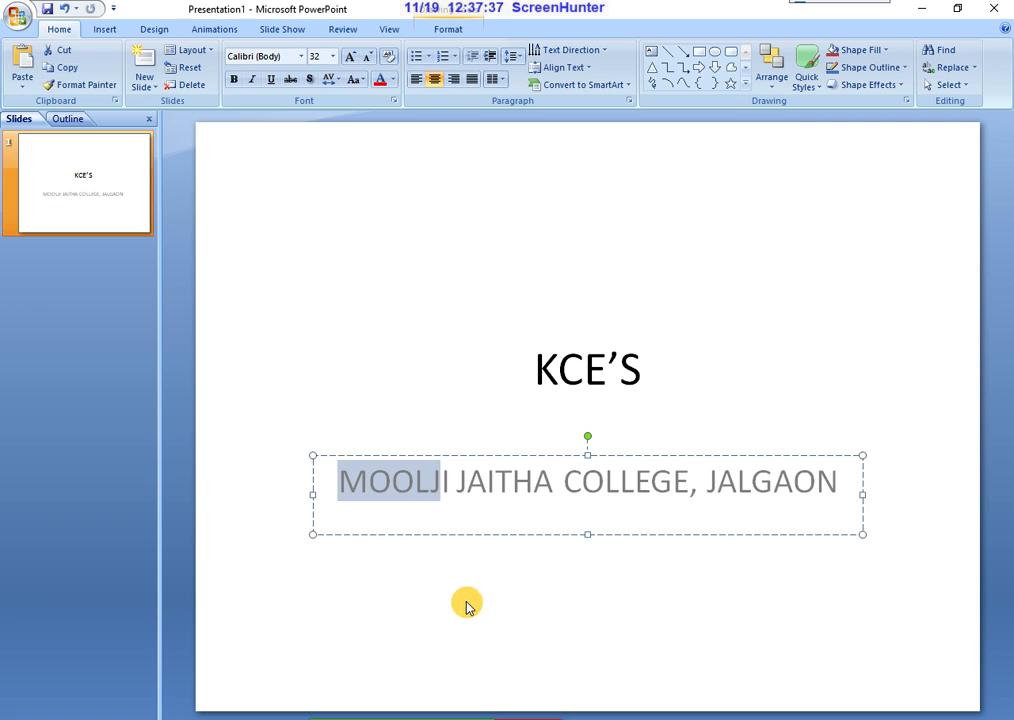
left_click(466, 607)
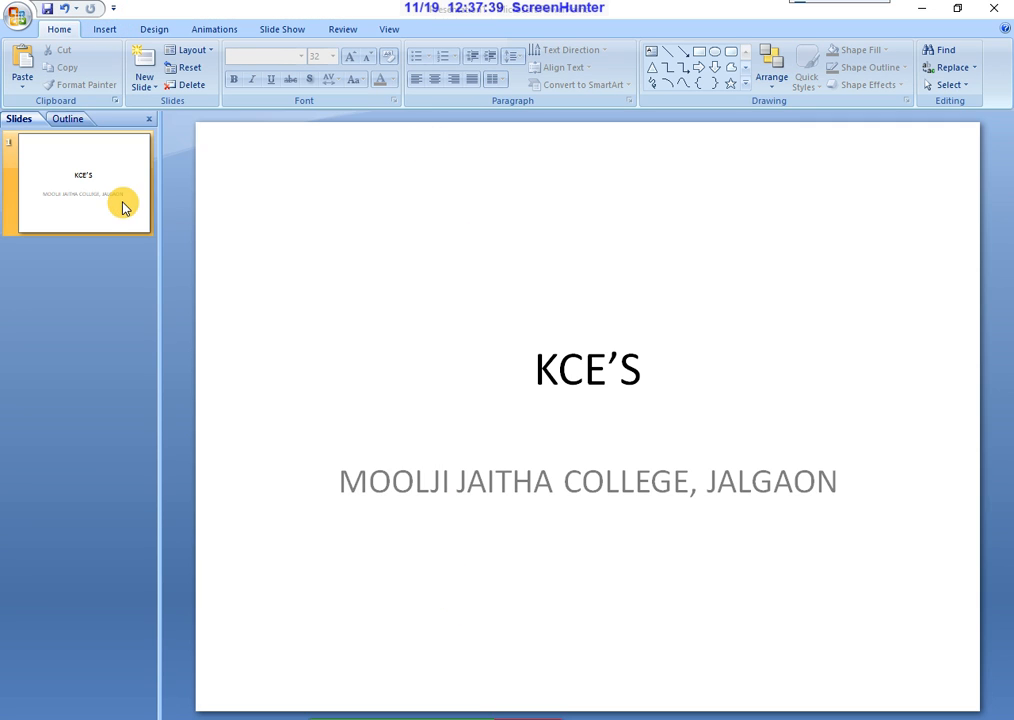
Add a second slide after the title slide and title it "School of Science & Technology"
left_click(79, 150)
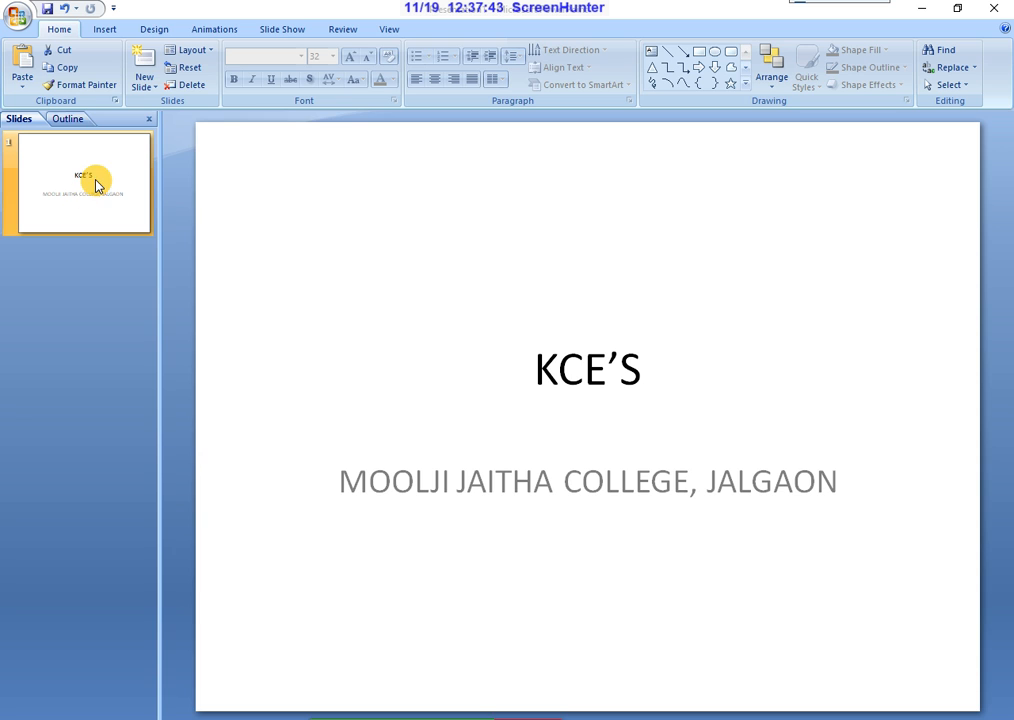
key("ctrl+m")
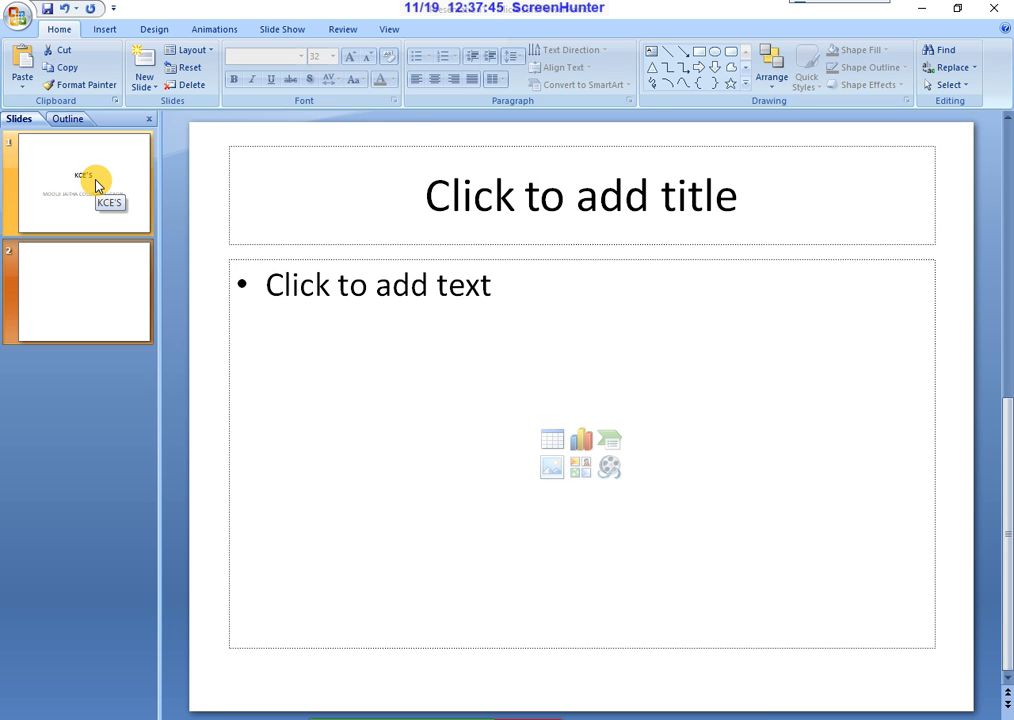
left_click(551, 205)
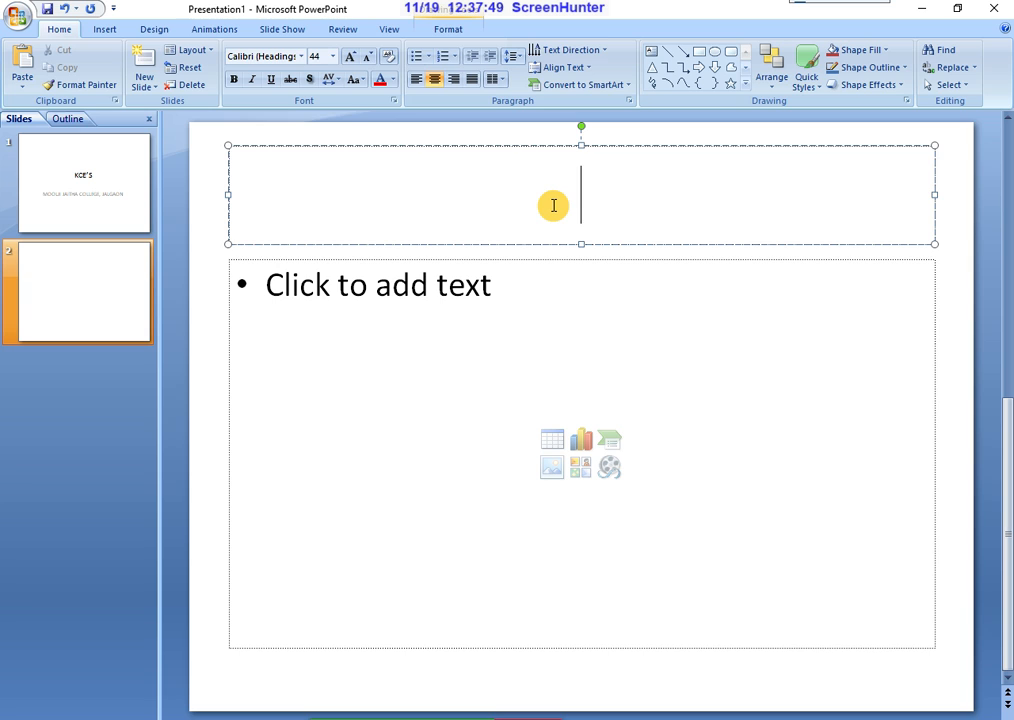
type("s")
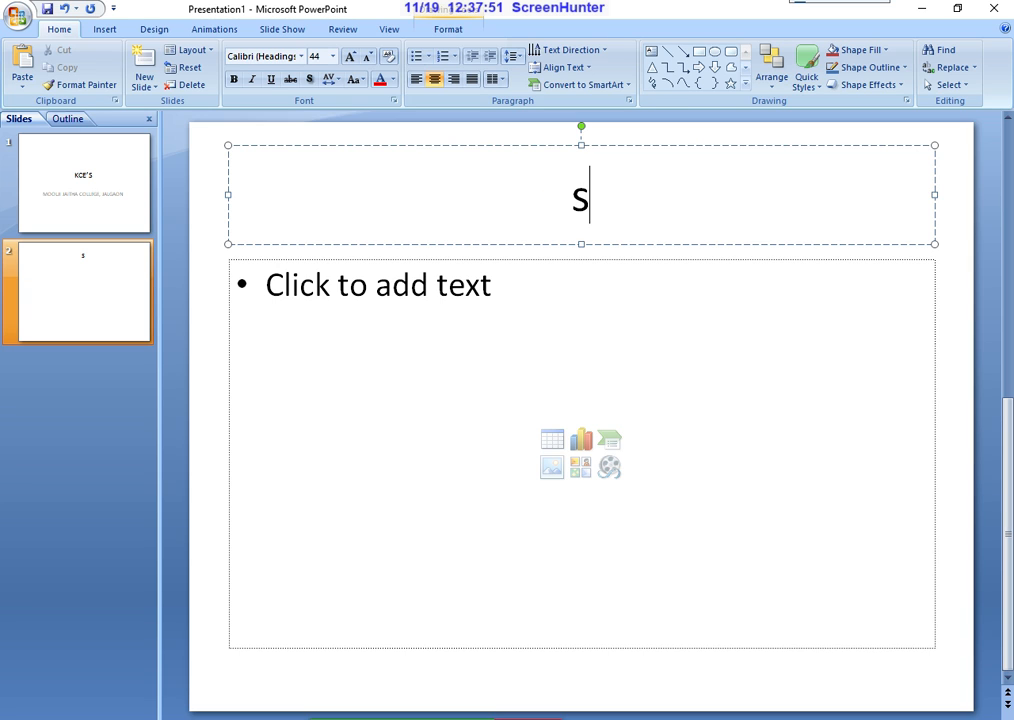
key("BackSpace")
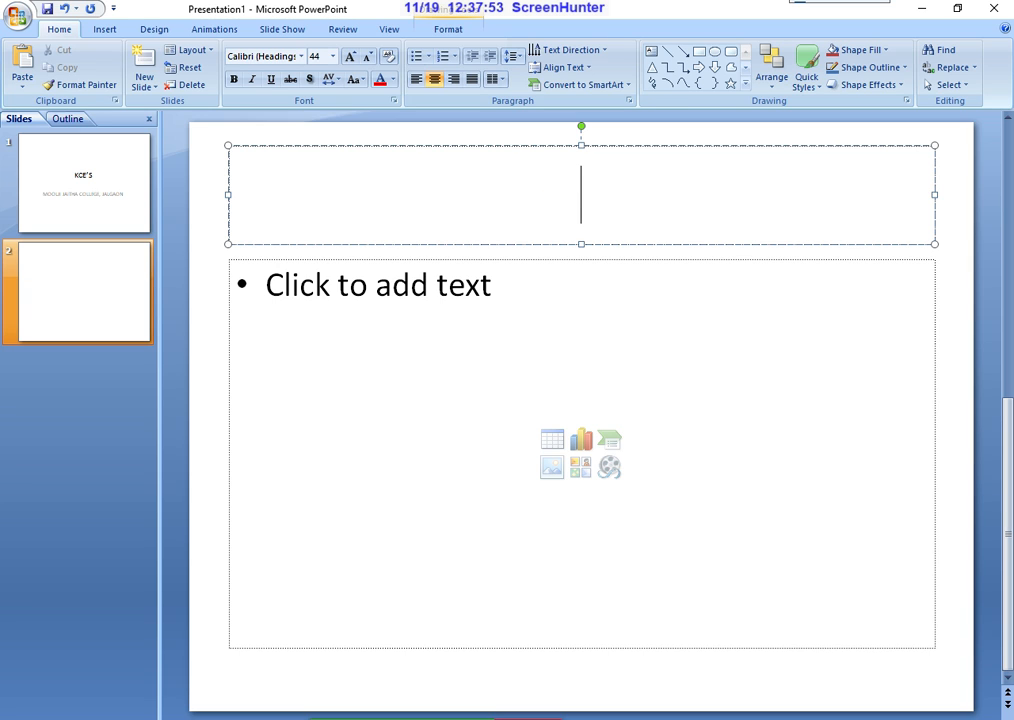
type("Sh")
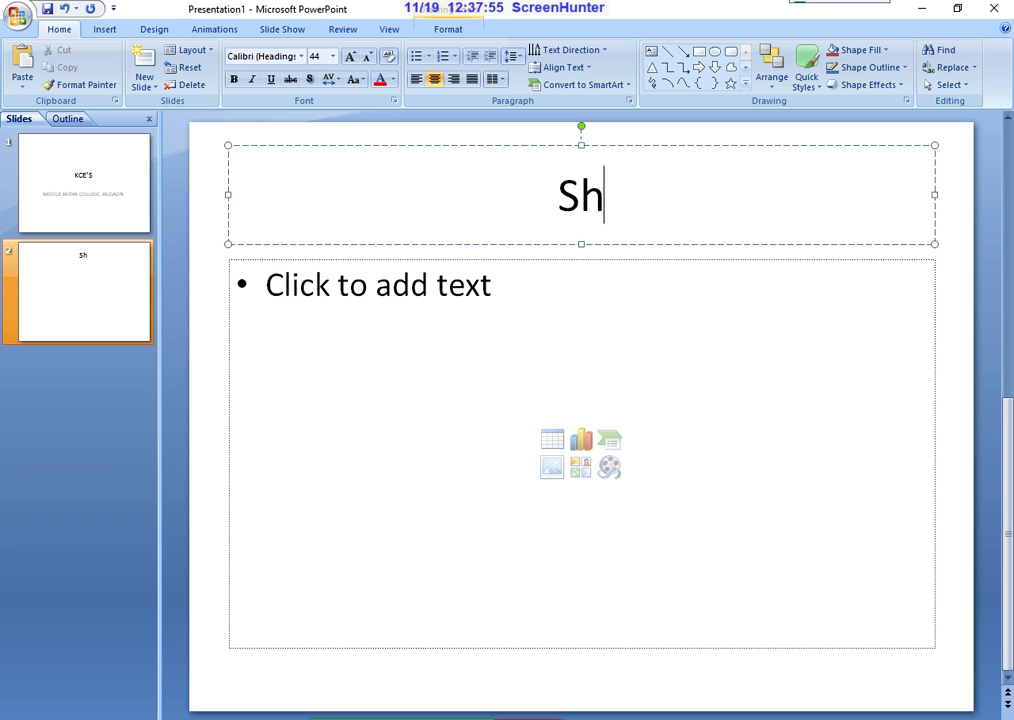
key("BackSpace")
type("c")
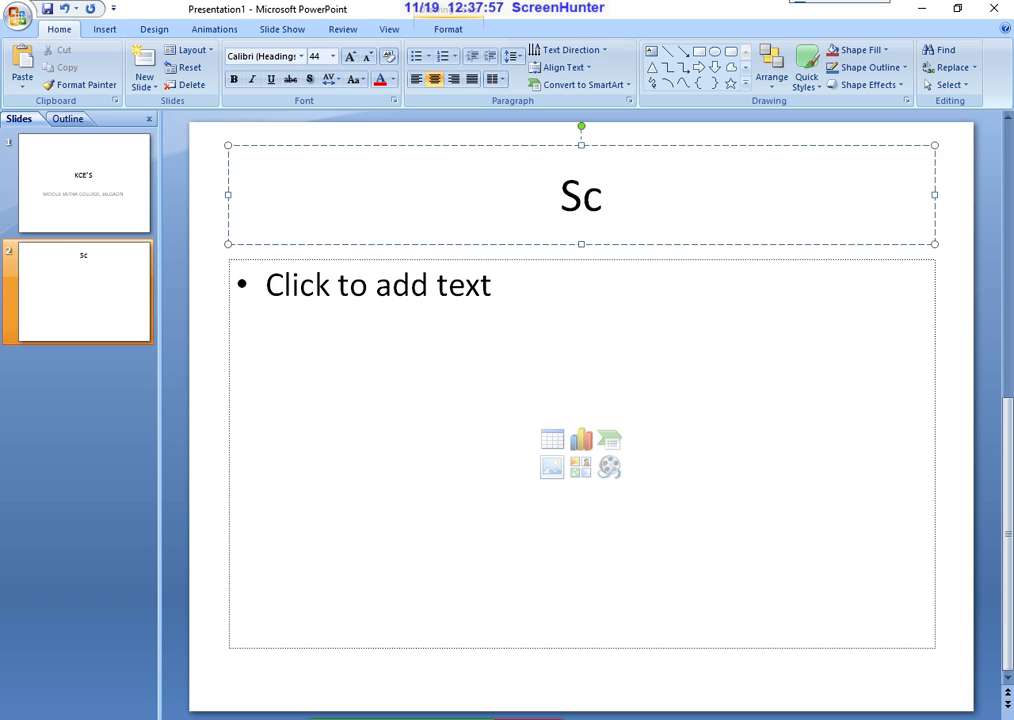
type("hool ")
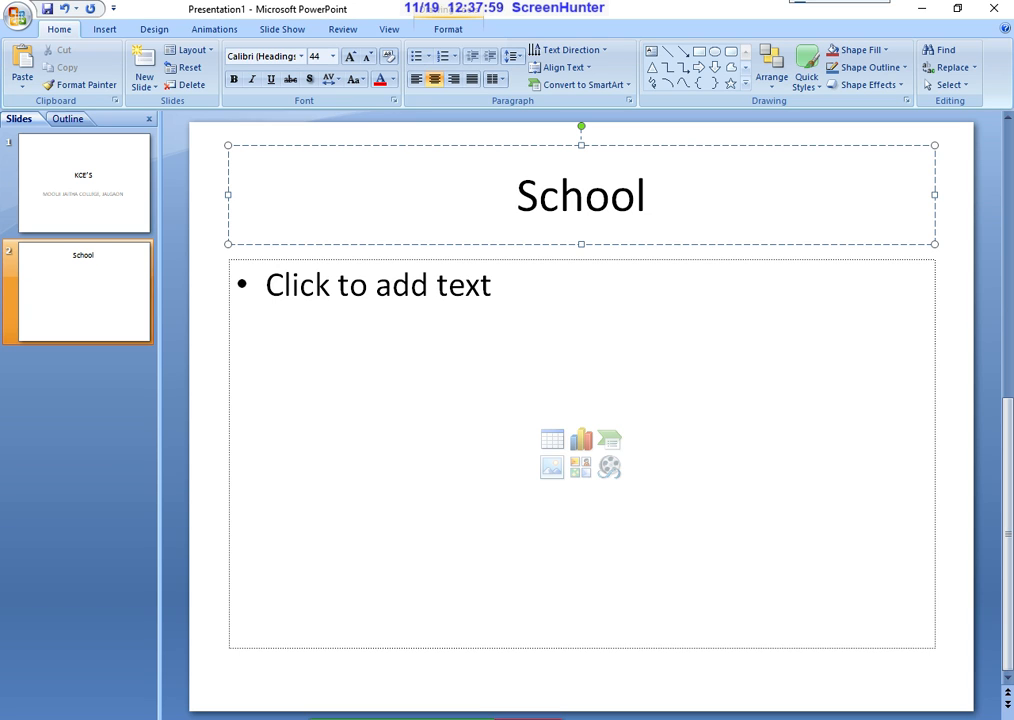
type("of ")
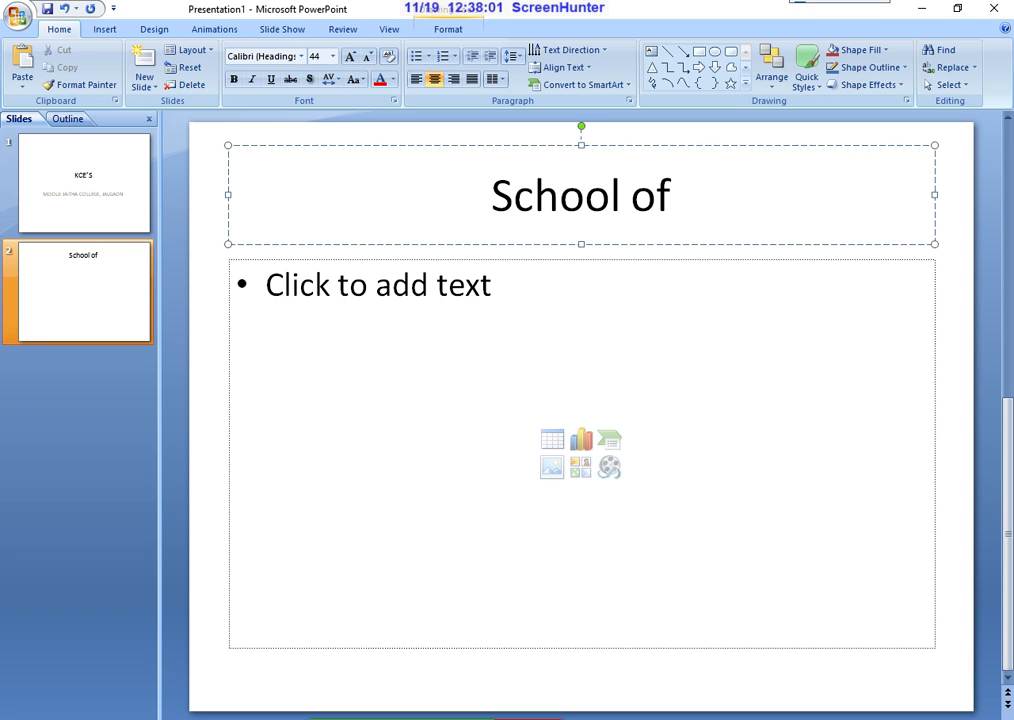
type("Science ")
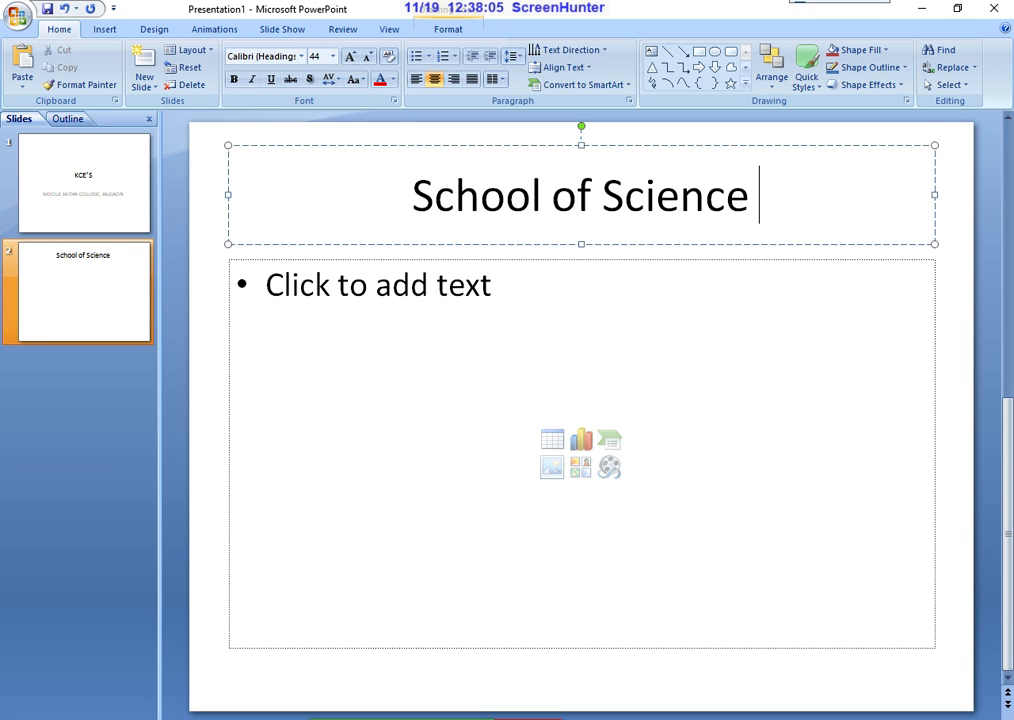
type("& TEc")
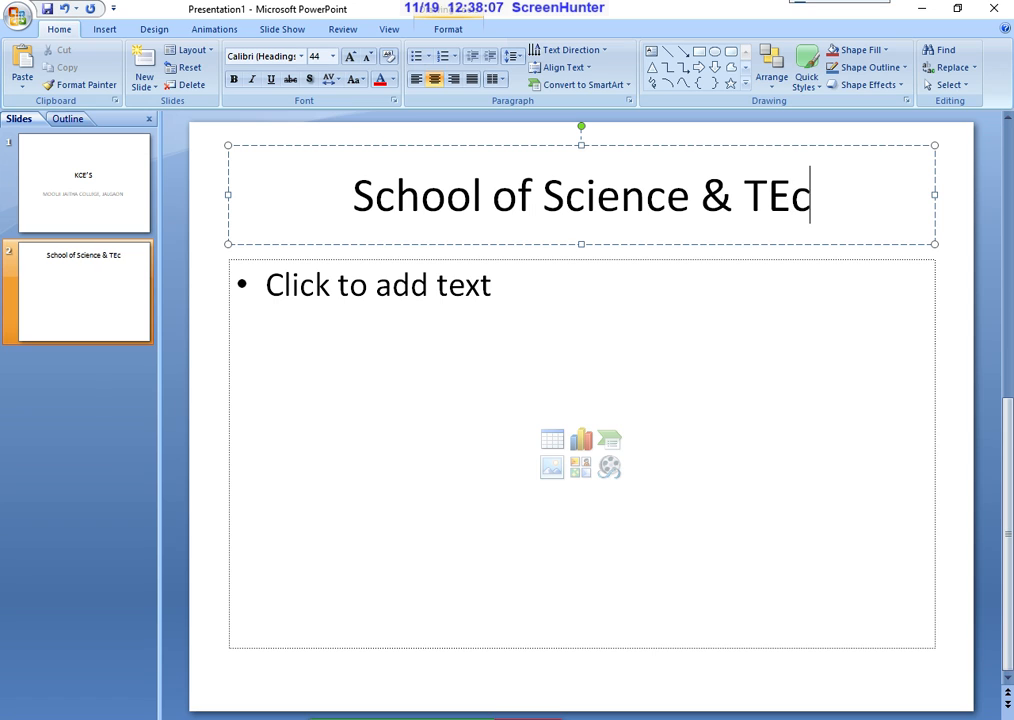
key("BackSpace")
key("BackSpace")
type("echno")
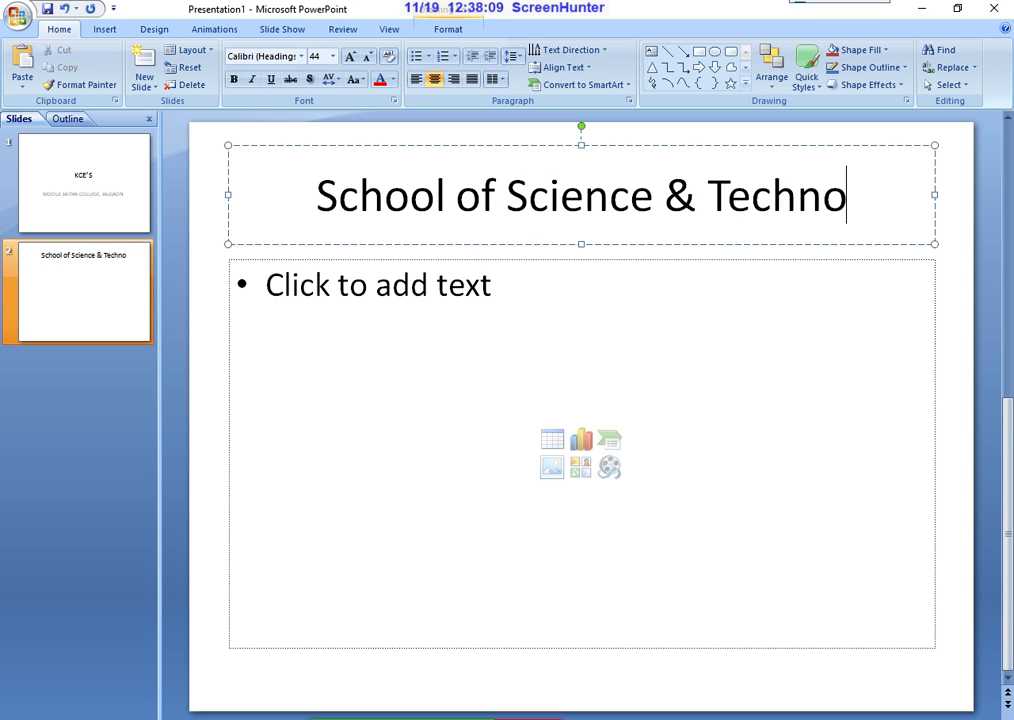
type("logy")
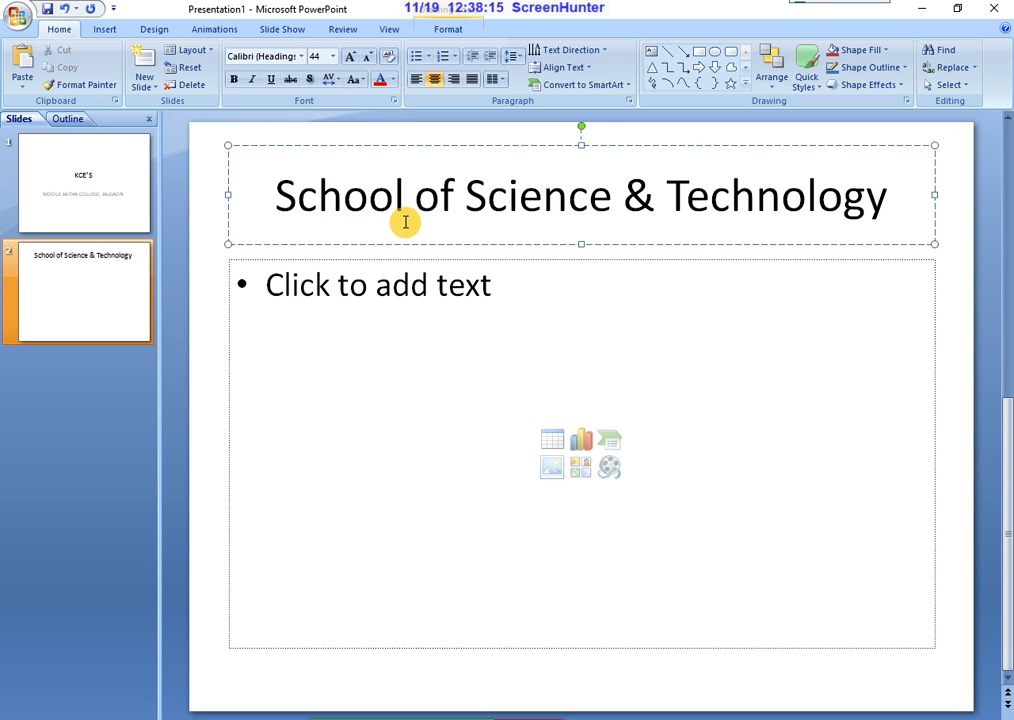
Enter "B. Sc." and "B. Sc.(Computer Science)" as the first two bullets in the second slide's body
left_click(420, 286)
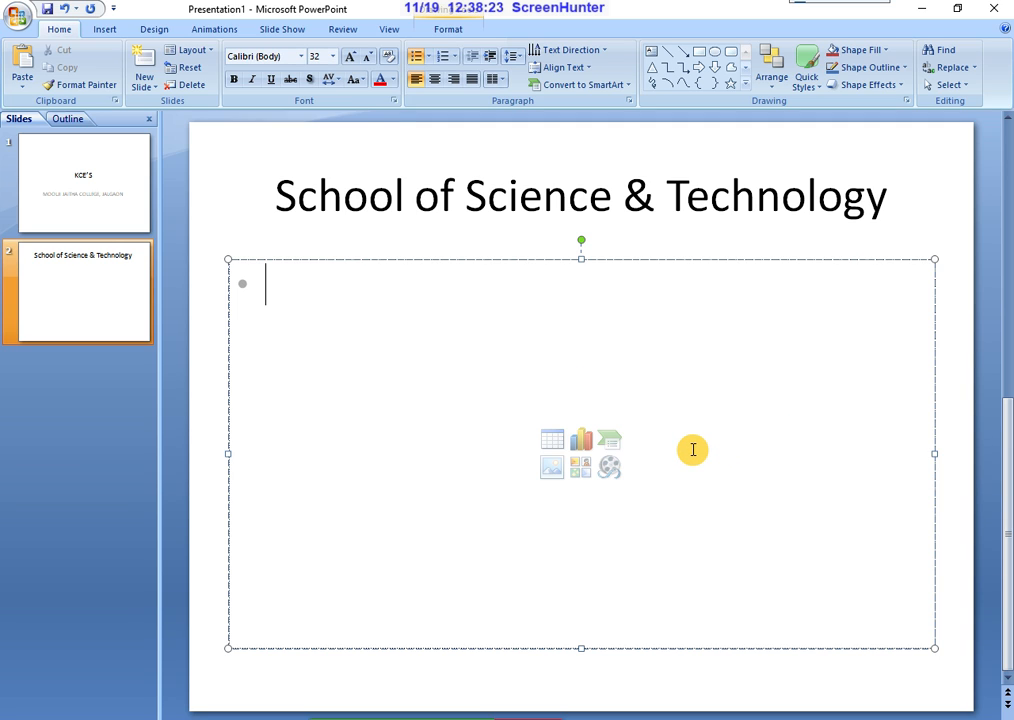
type("B. Sc.")
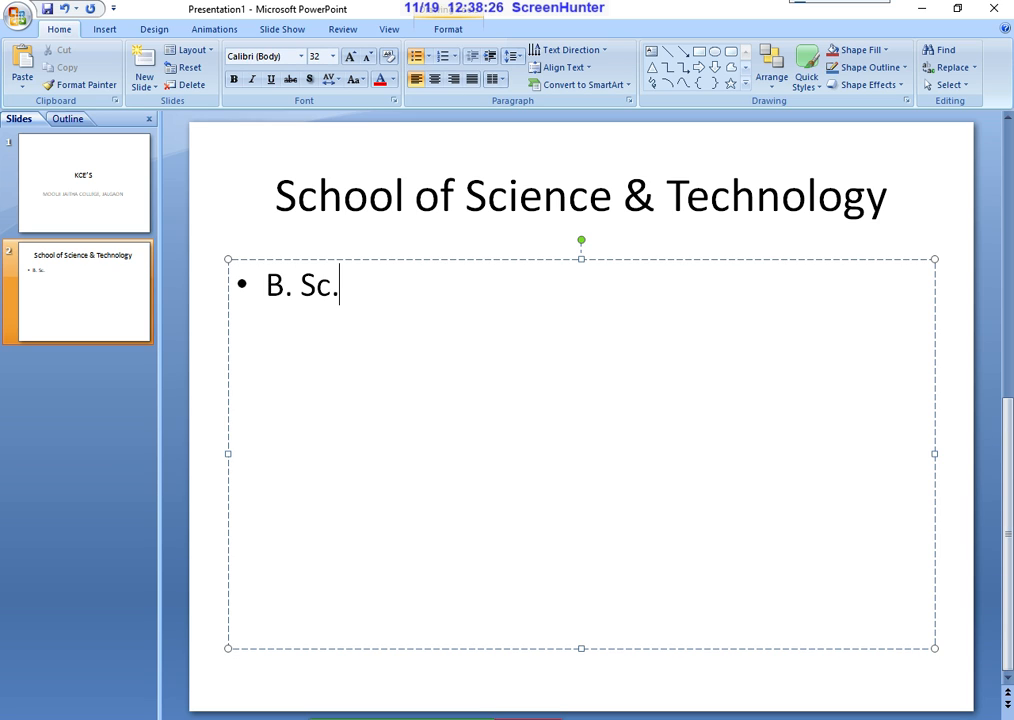
key("Return")
type("B. Sc.")
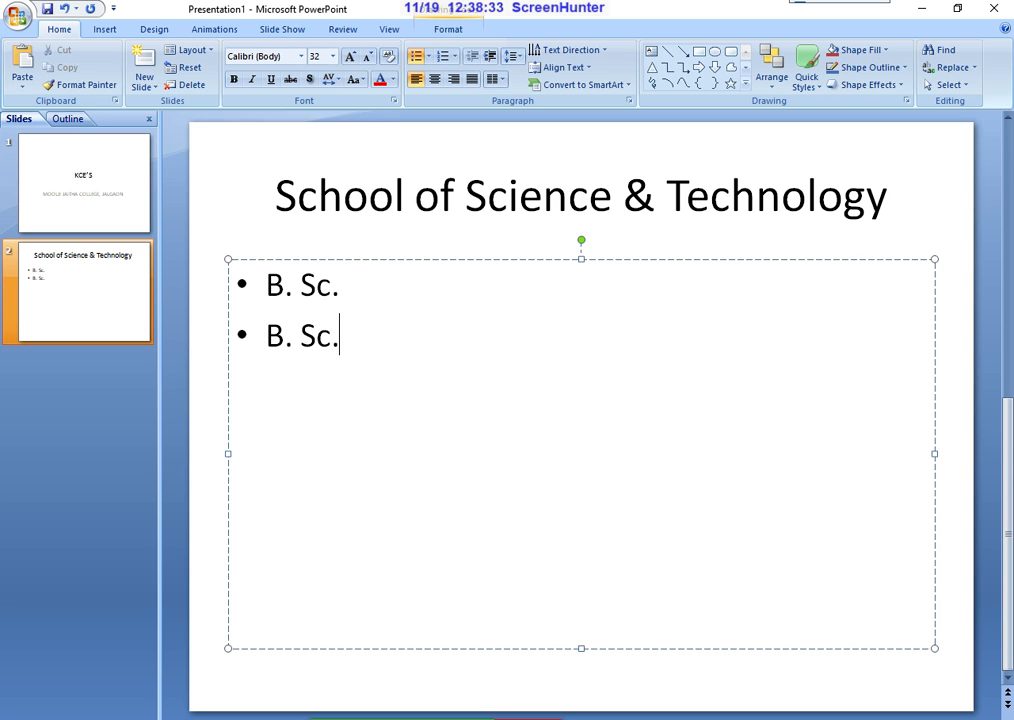
type("(Co")
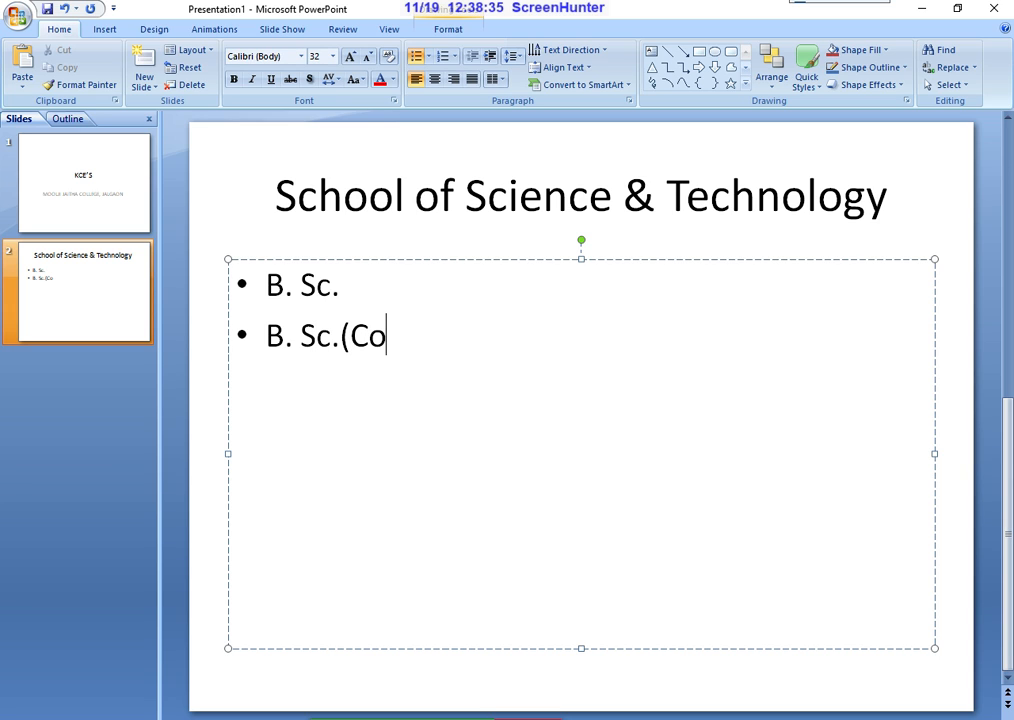
type("mputer ")
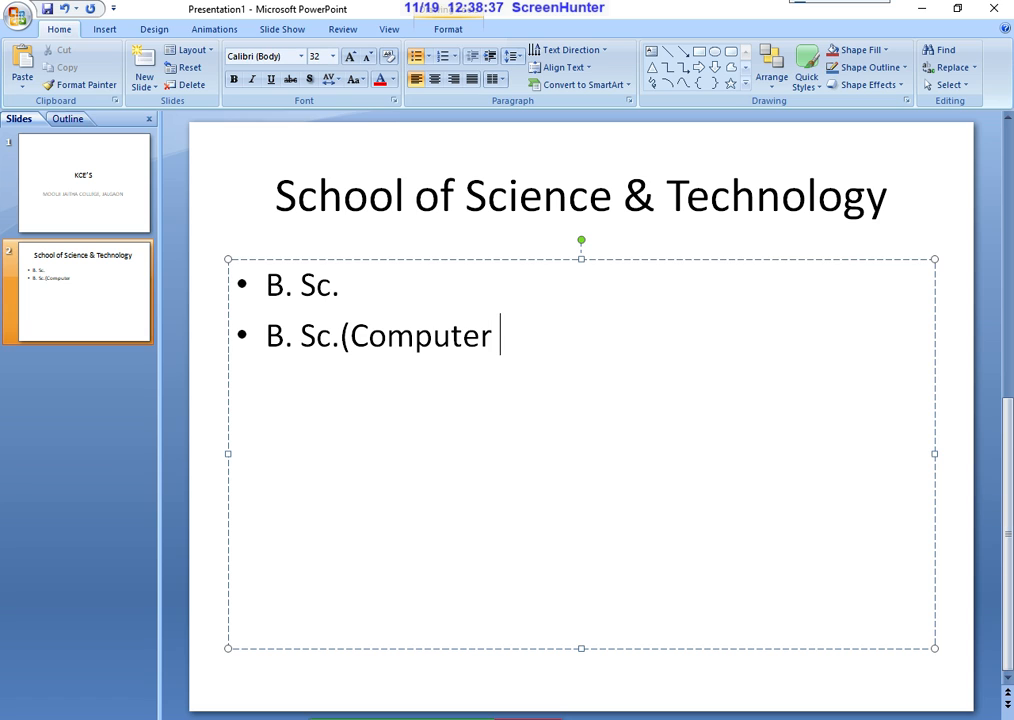
type("Sci")
key("BackSpace")
type("cience")
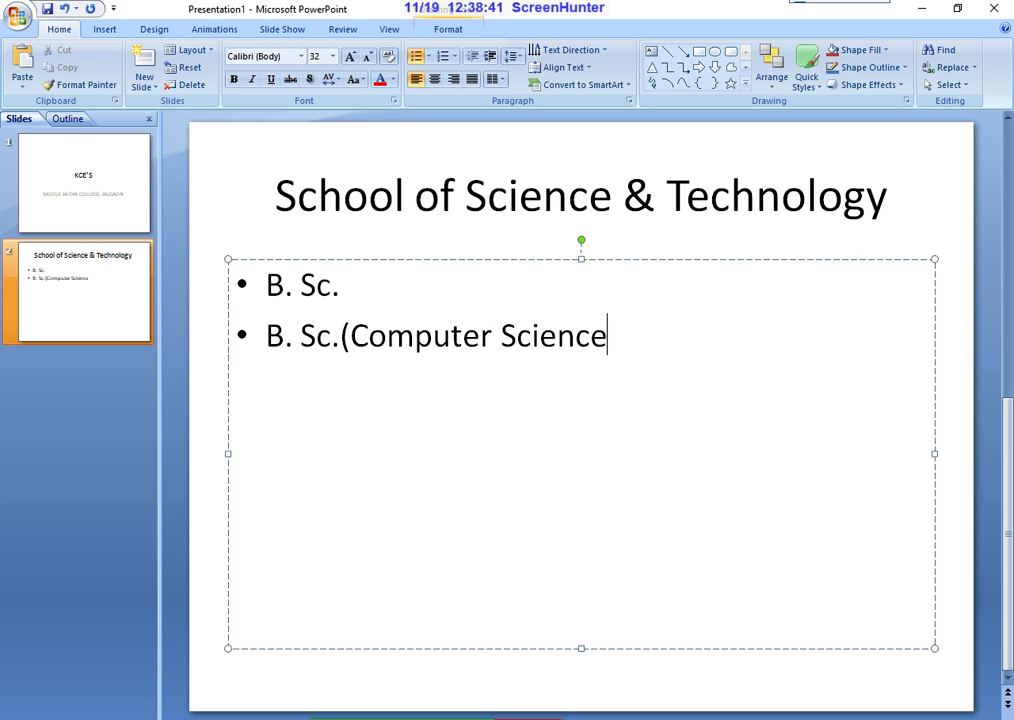
type(")")
Add "M. Sc." and "M. SC. (Computer Science)" as the third and fourth bullets on the School of Science & Technology slide
key("Return")
type("M. Sc,")
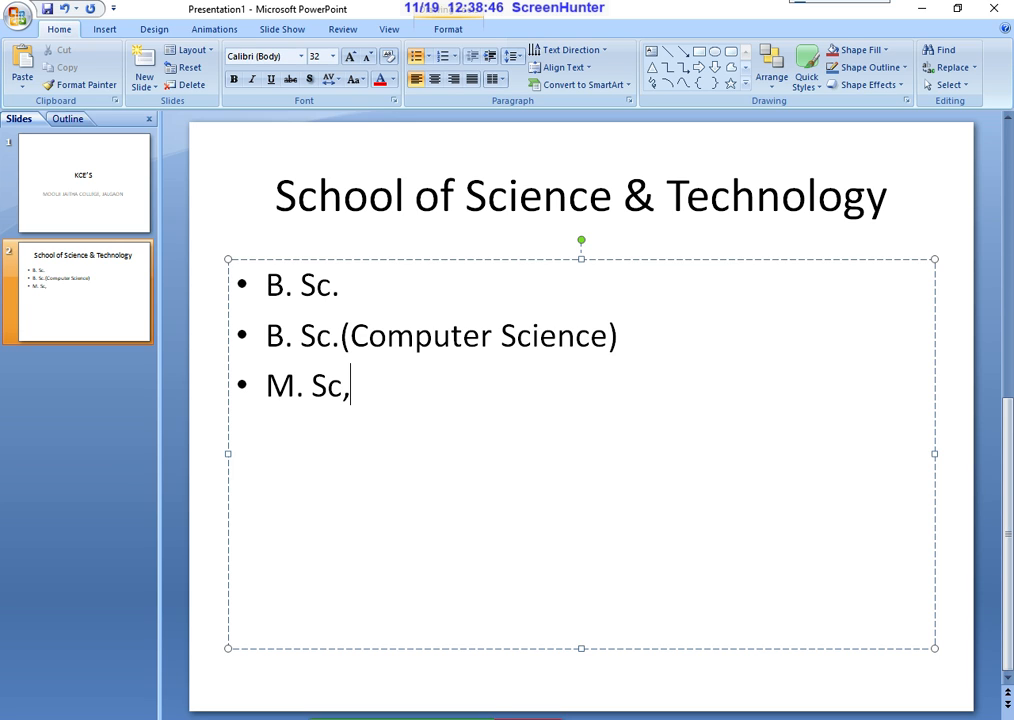
key("BackSpace")
type(".")
key("Return")
type("M. SC,")
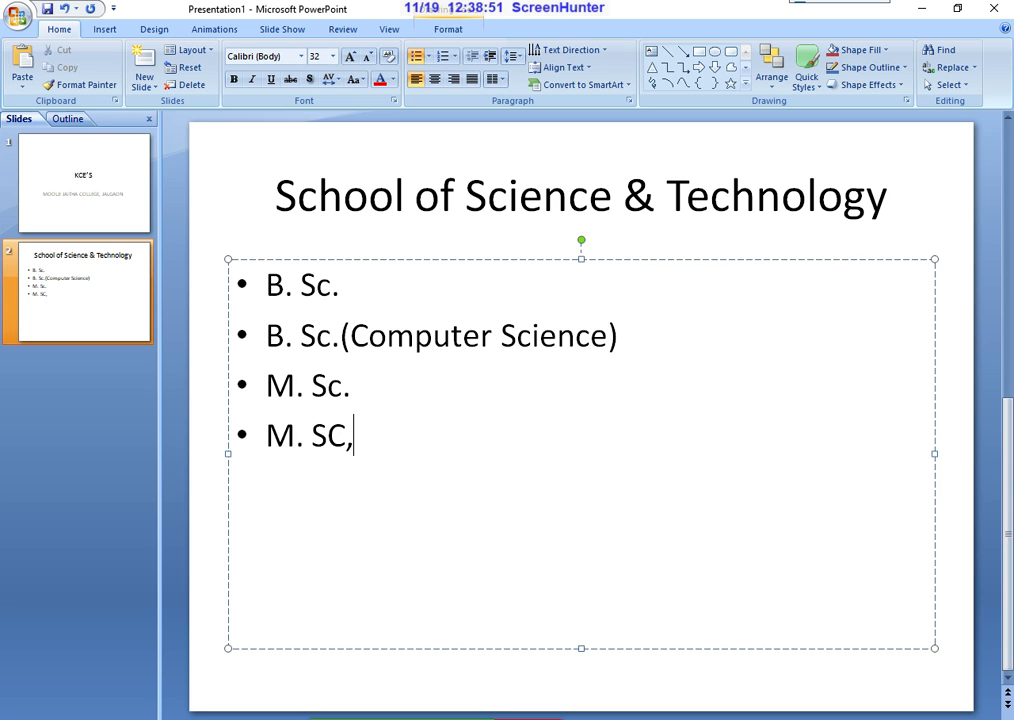
key("BackSpace")
type(". (Com")
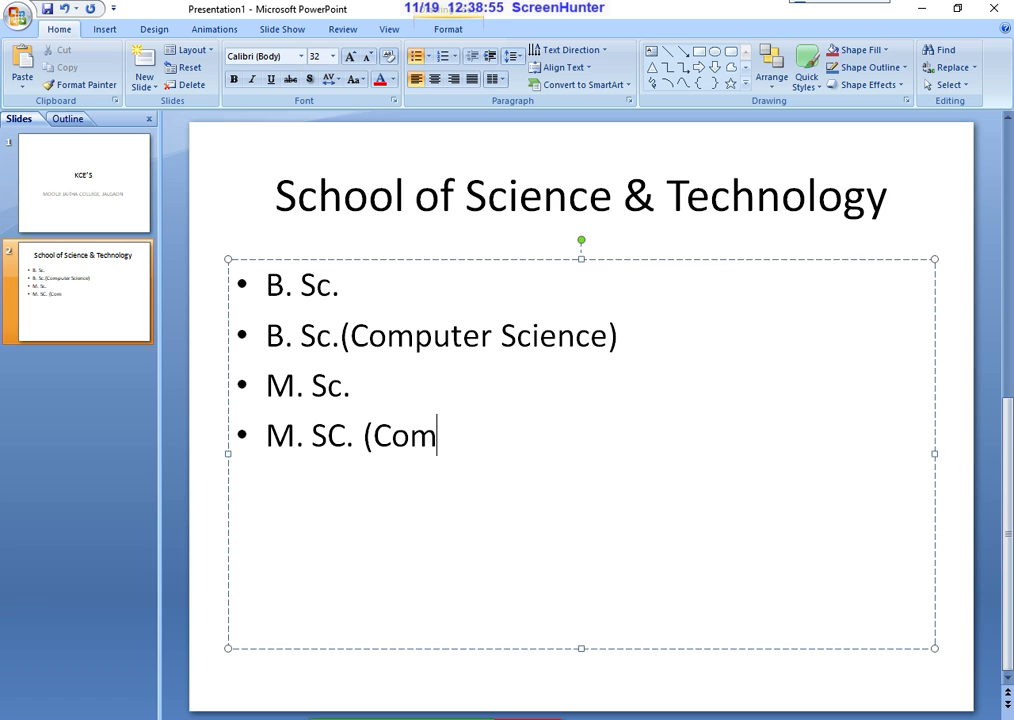
type("puter Sc")
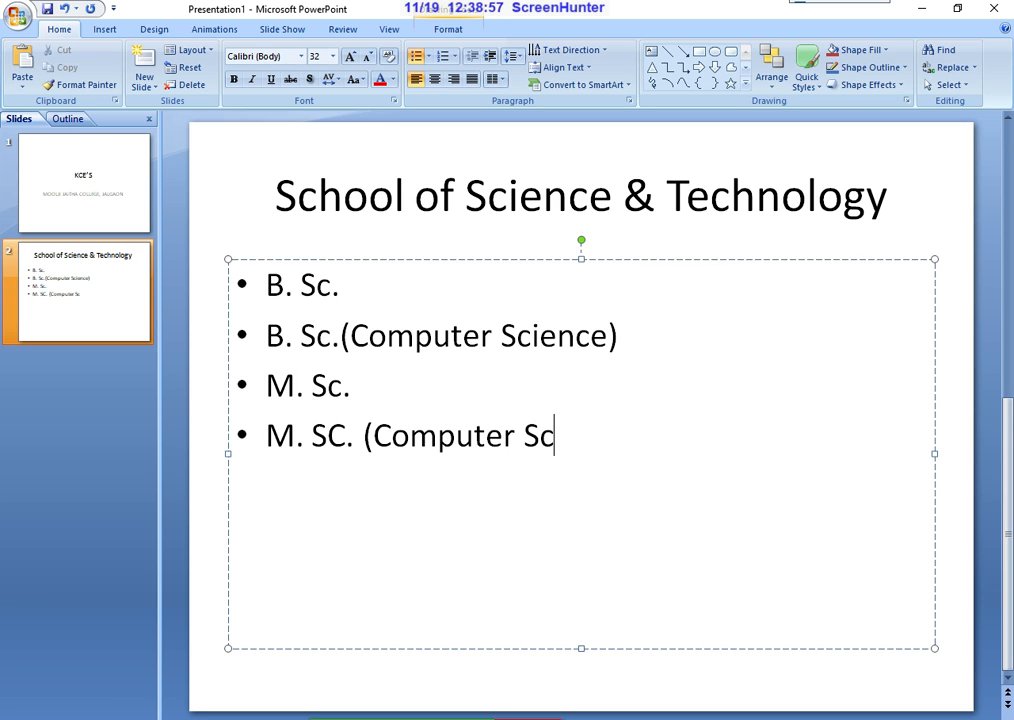
type("ience)")
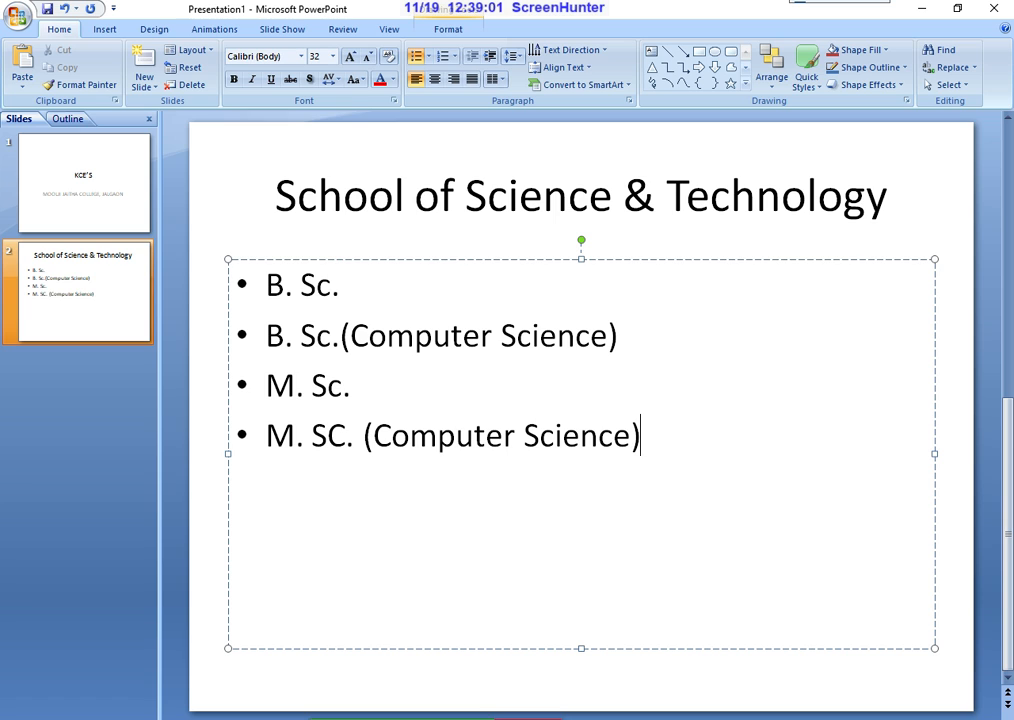
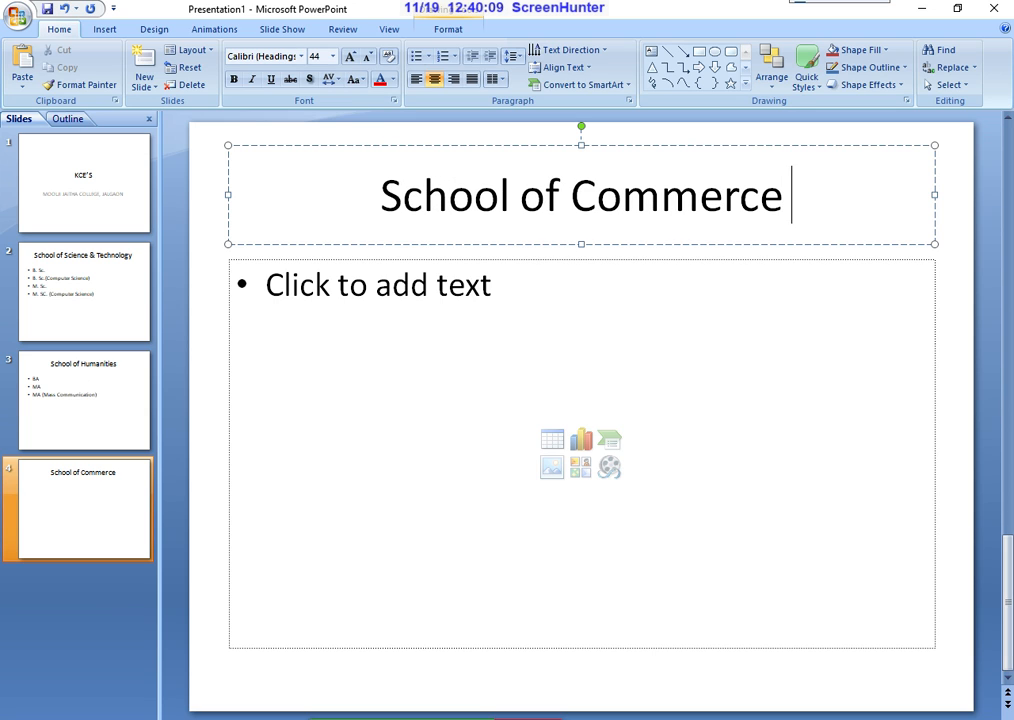
Complete the fourth slide's title so that it reads "School of Commerce & Management"
type("& Mana")
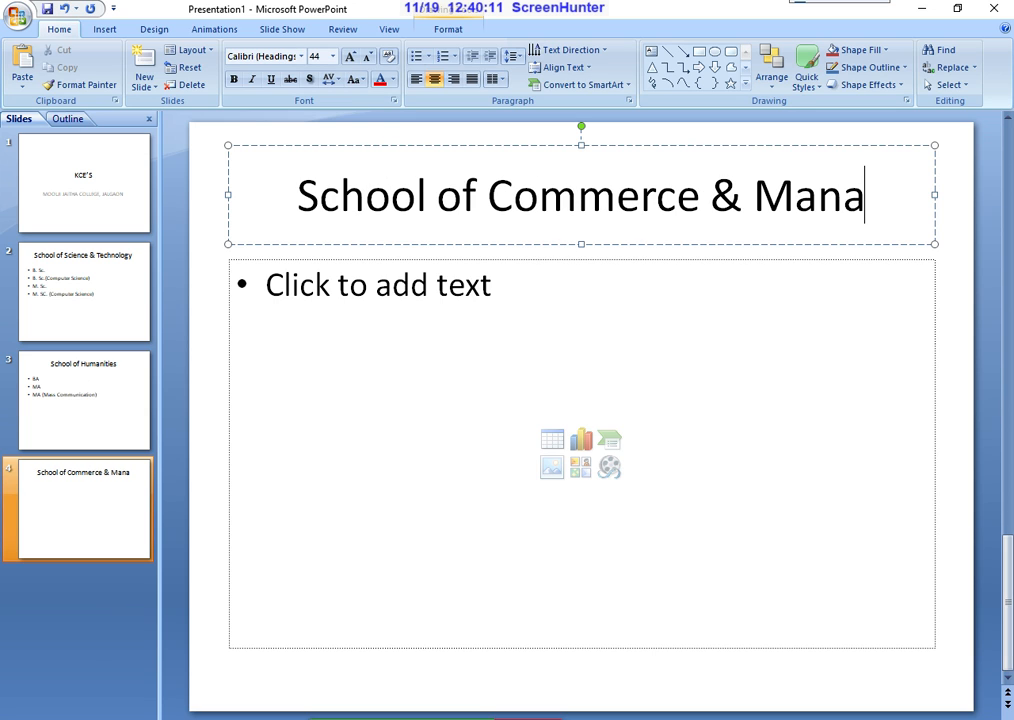
type("gement")
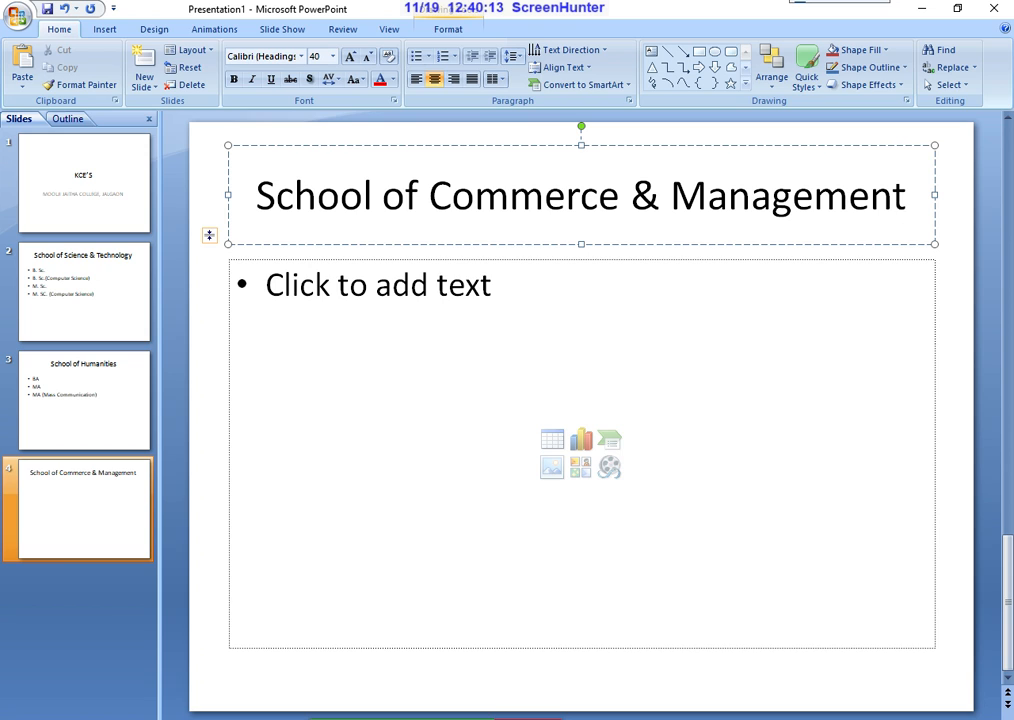
List B. Com., M. Com., BBA and BCA as bullets on the fourth slide and shorten their placeholder from below to just under the text
left_click(397, 290)
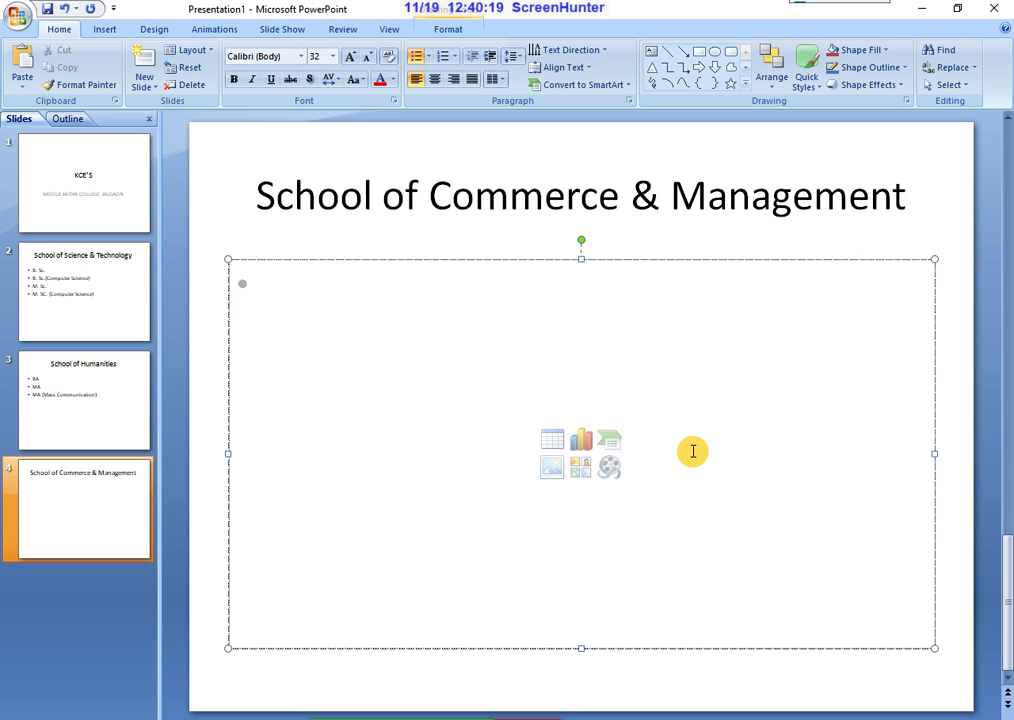
type("B")
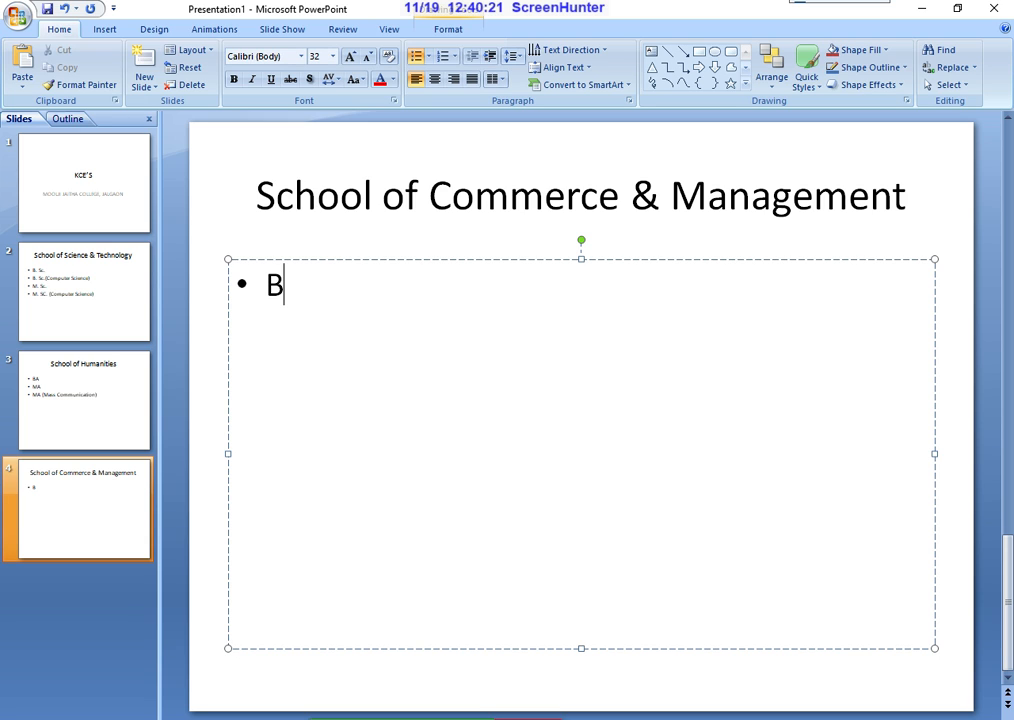
type(". Com ")
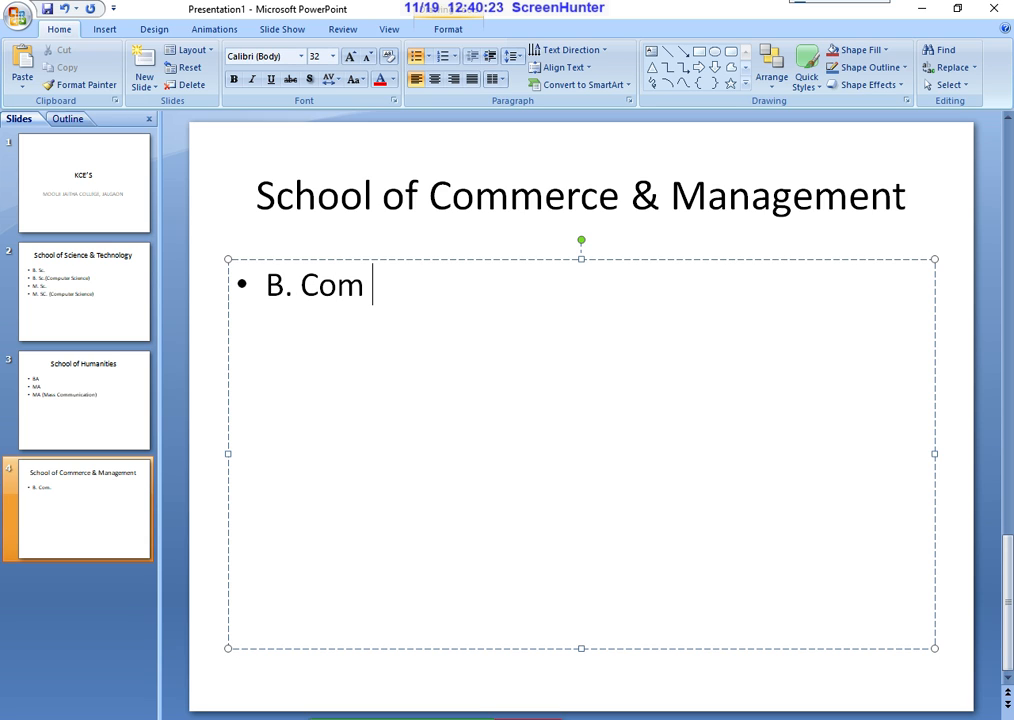
type("M. Com.")
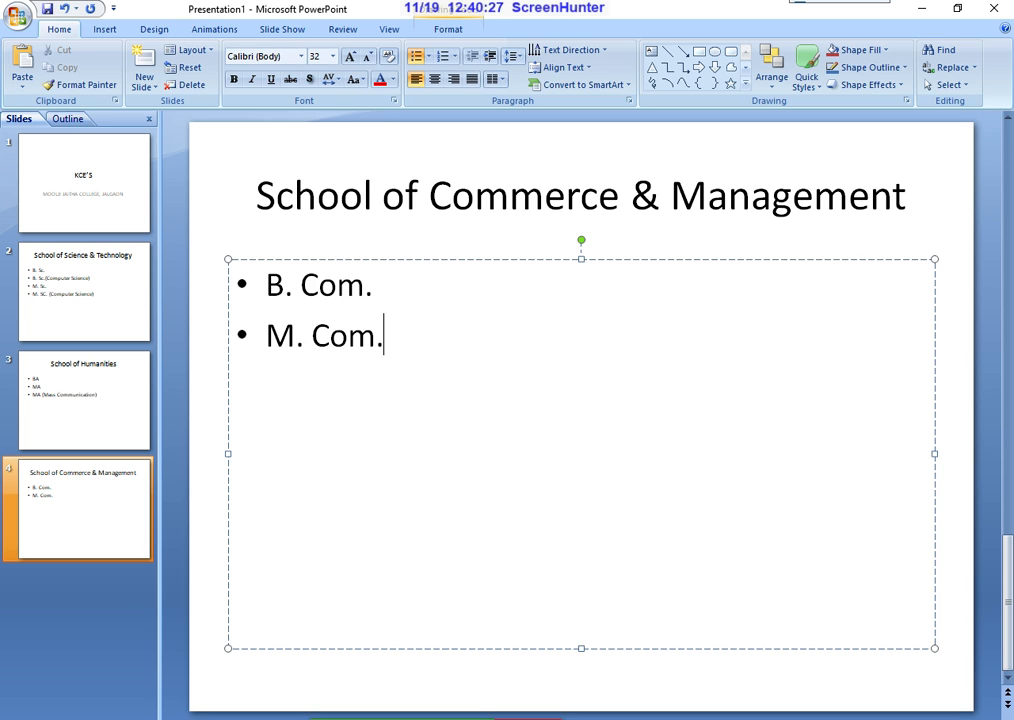
type("BBA")
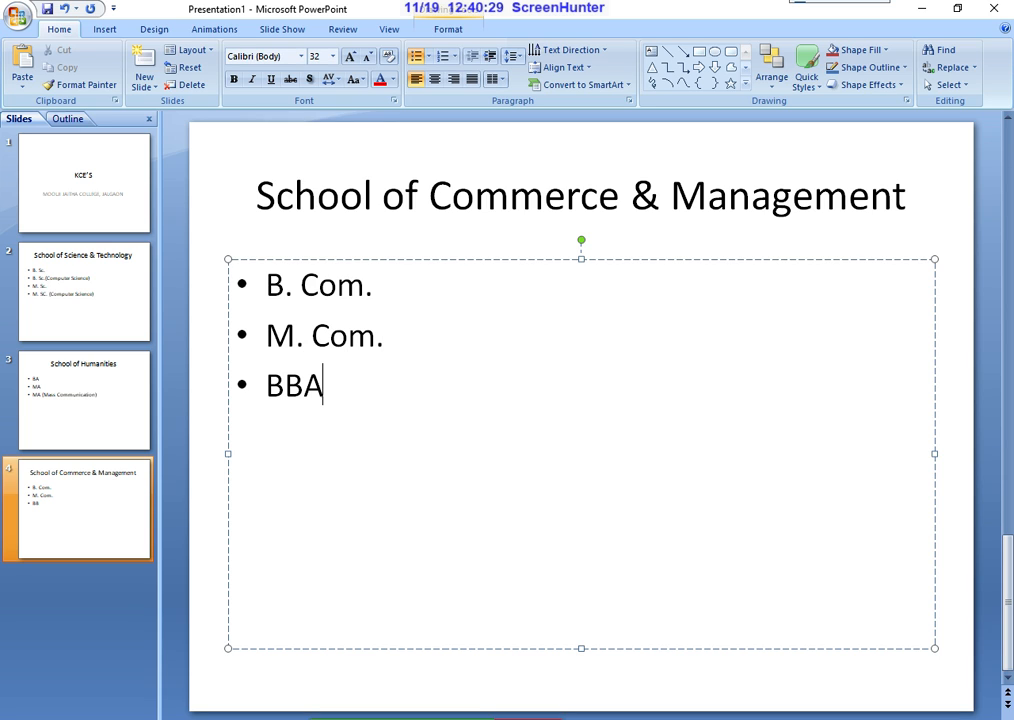
type("BCA")
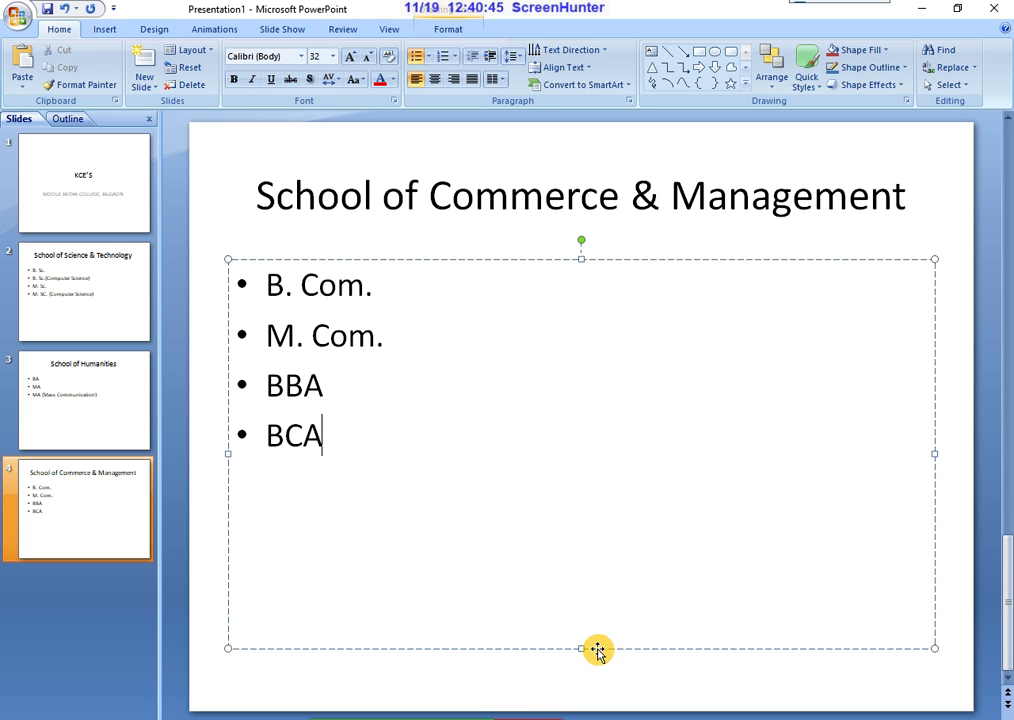
left_click_drag(580, 648, 586, 464)
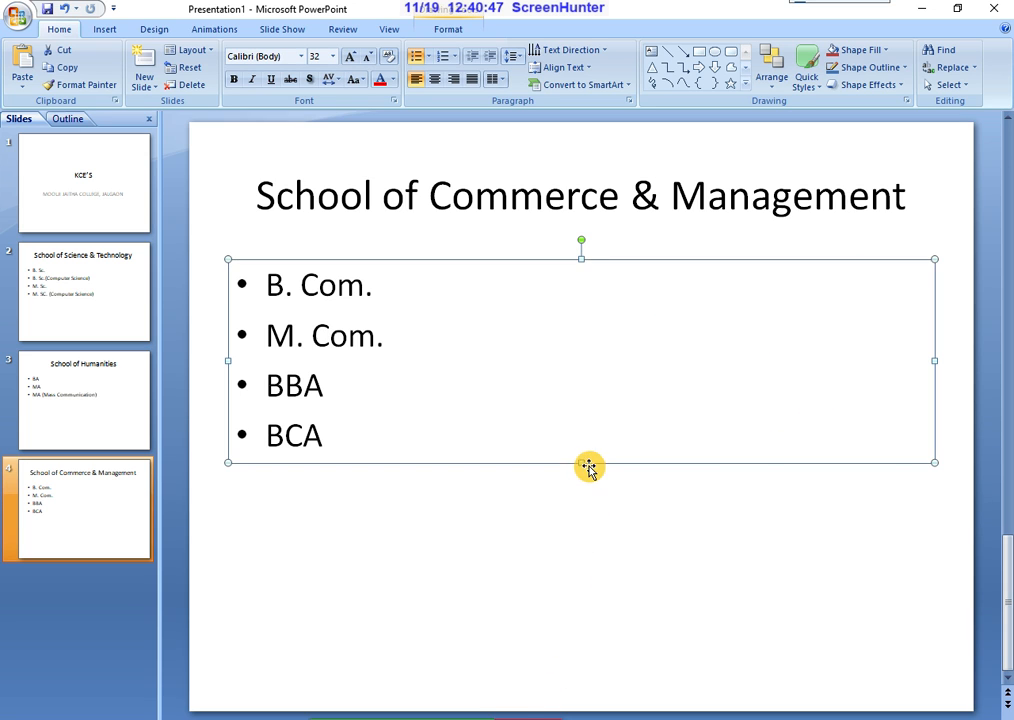
left_click(437, 475)
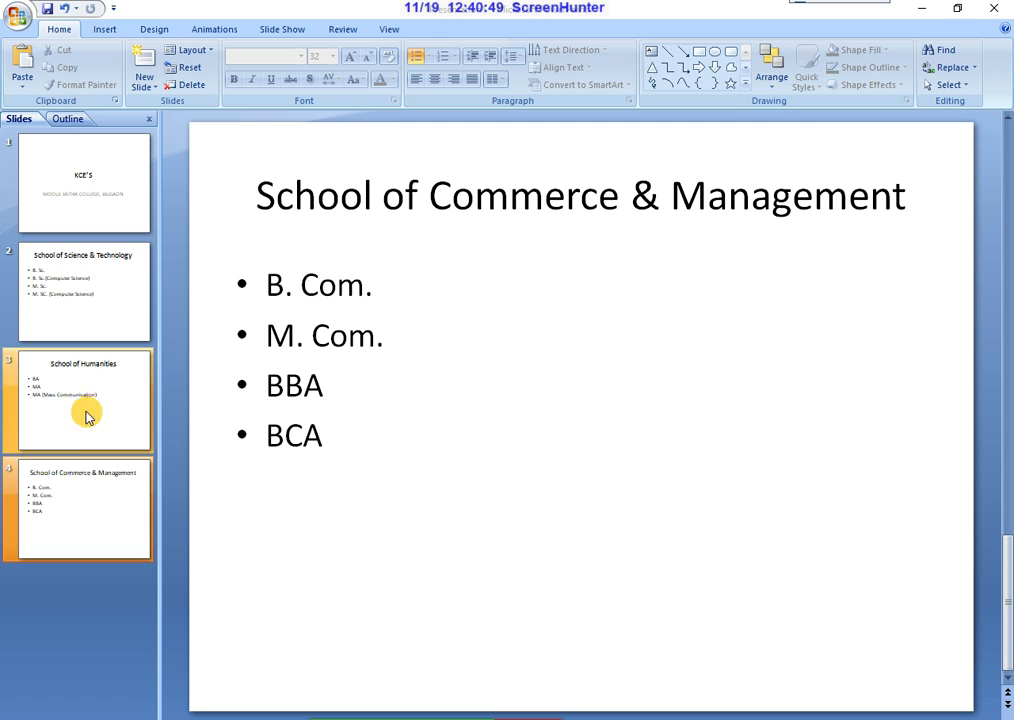
Add a fifth slide after the School of Commerce & Management slide and title it "Department of Event Management"
left_click(97, 510)
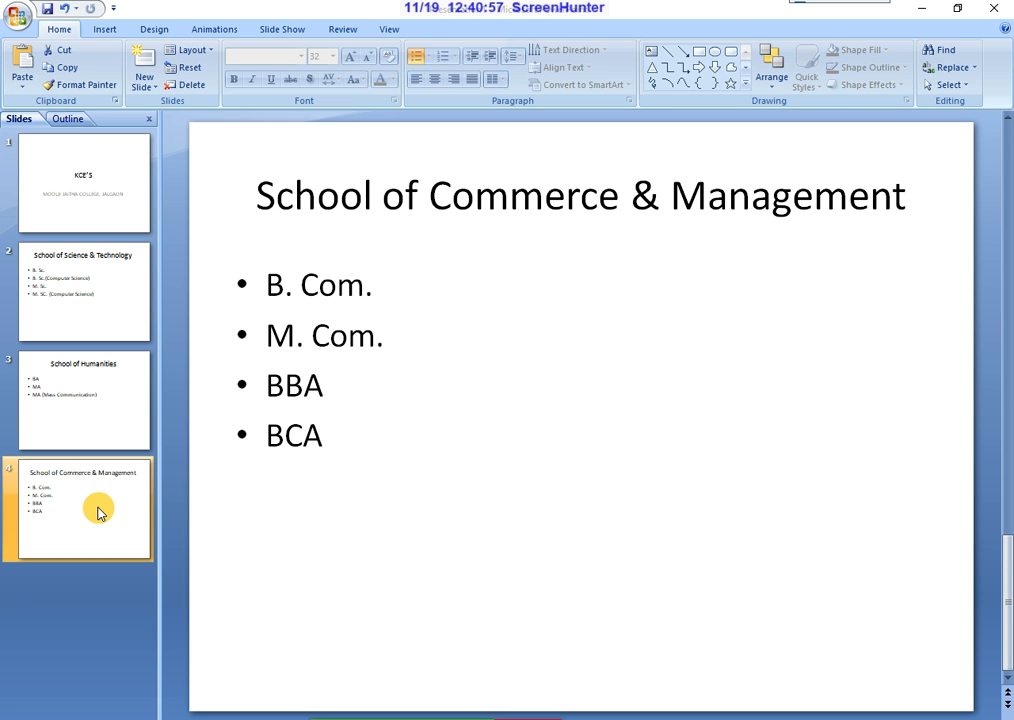
key("Return")
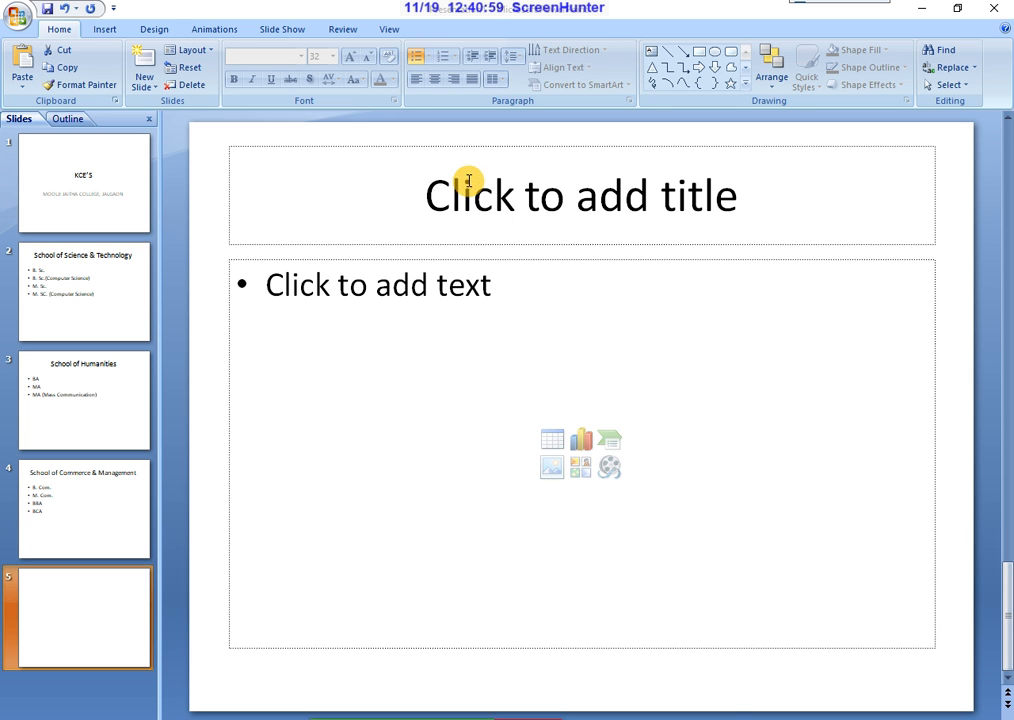
left_click(505, 190)
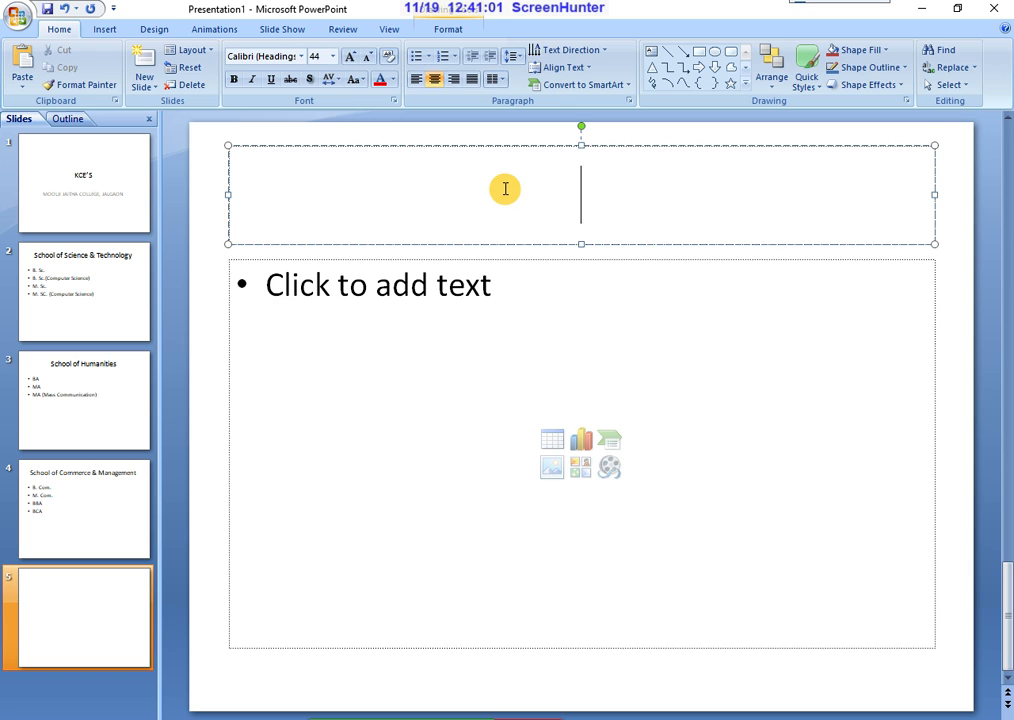
type("Depa")
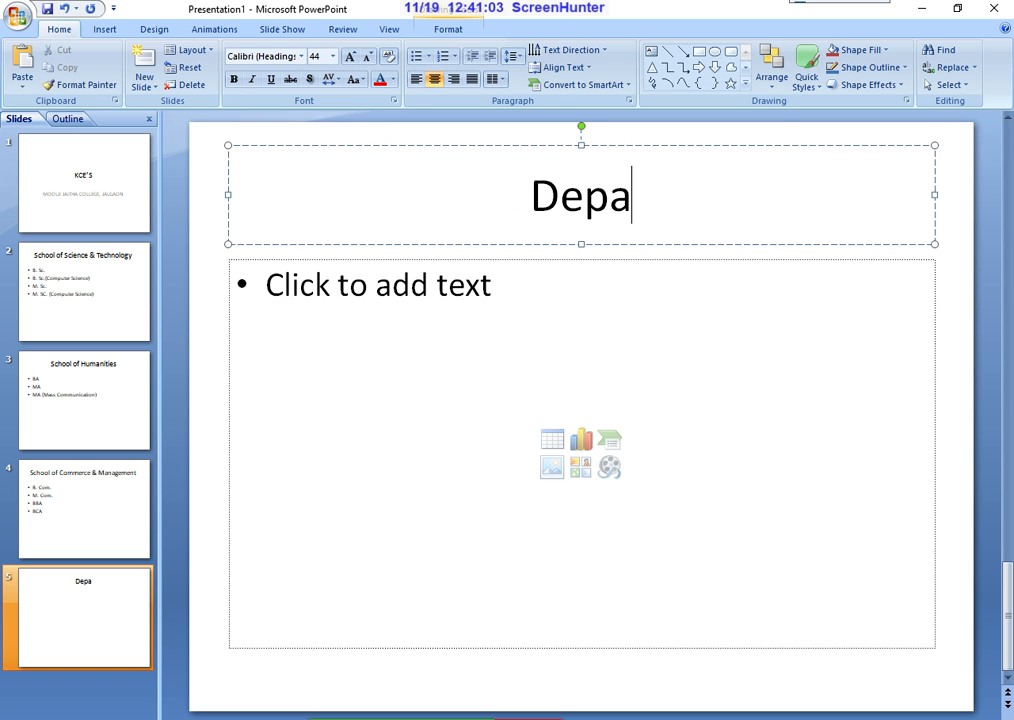
type("rt")
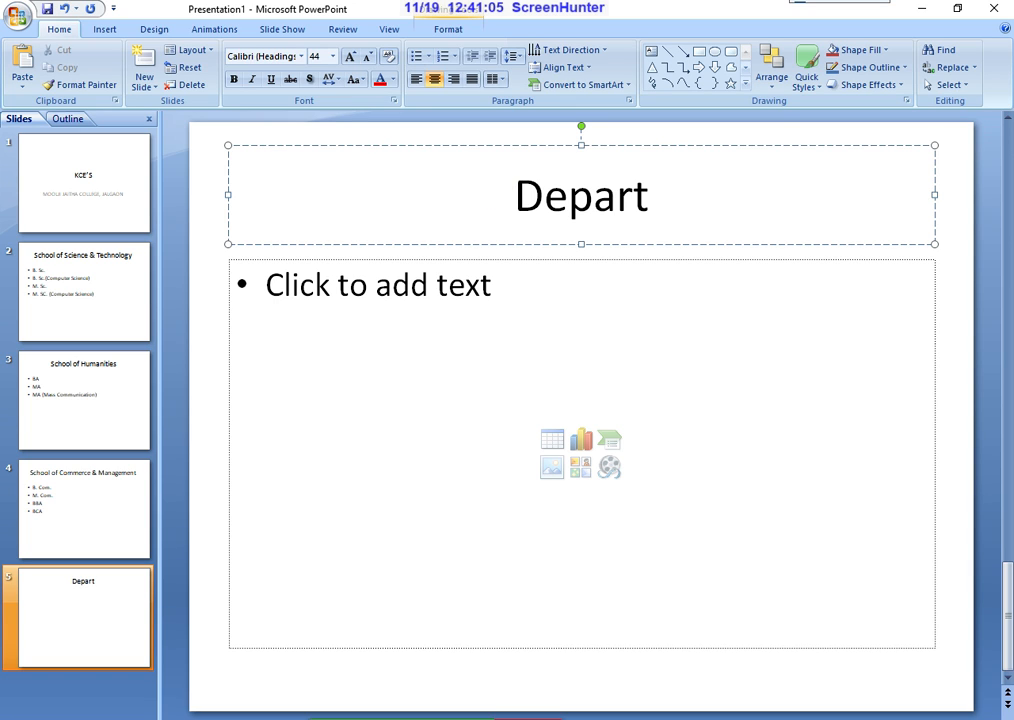
type("mento")
key("BackSpace")
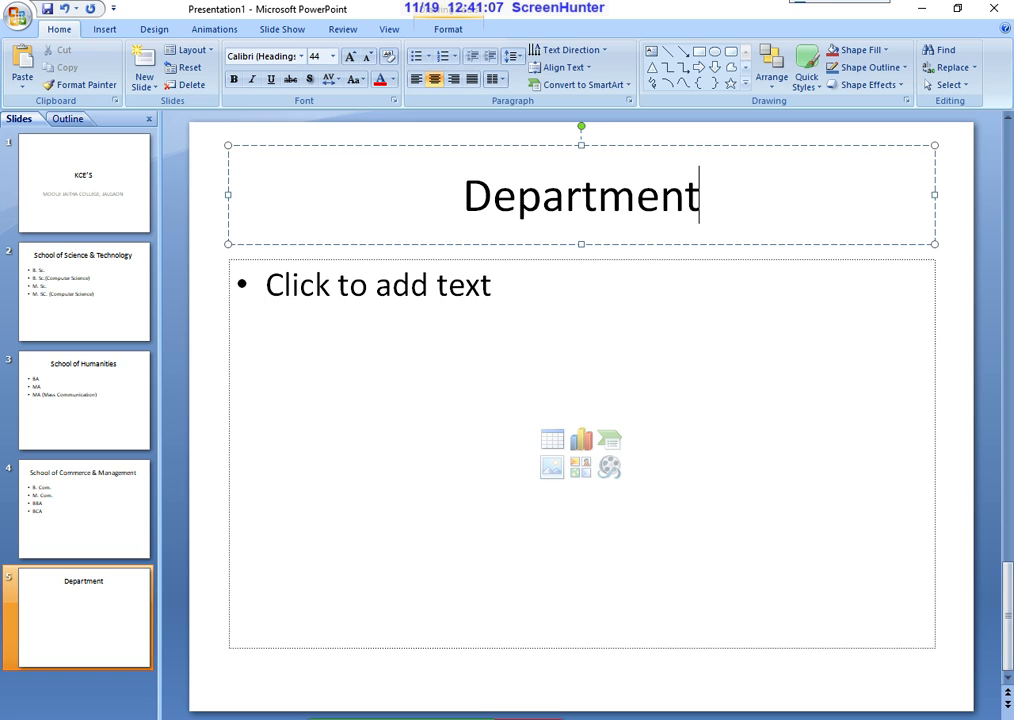
type("of E")
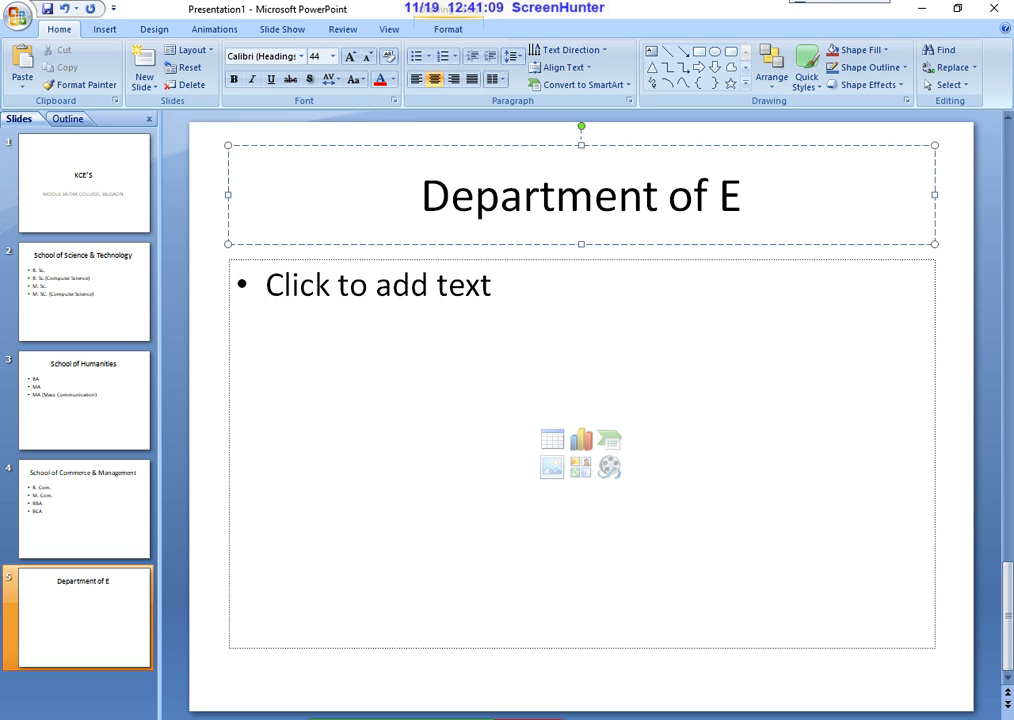
type("ve")
key("BackSpace")
type("vent")
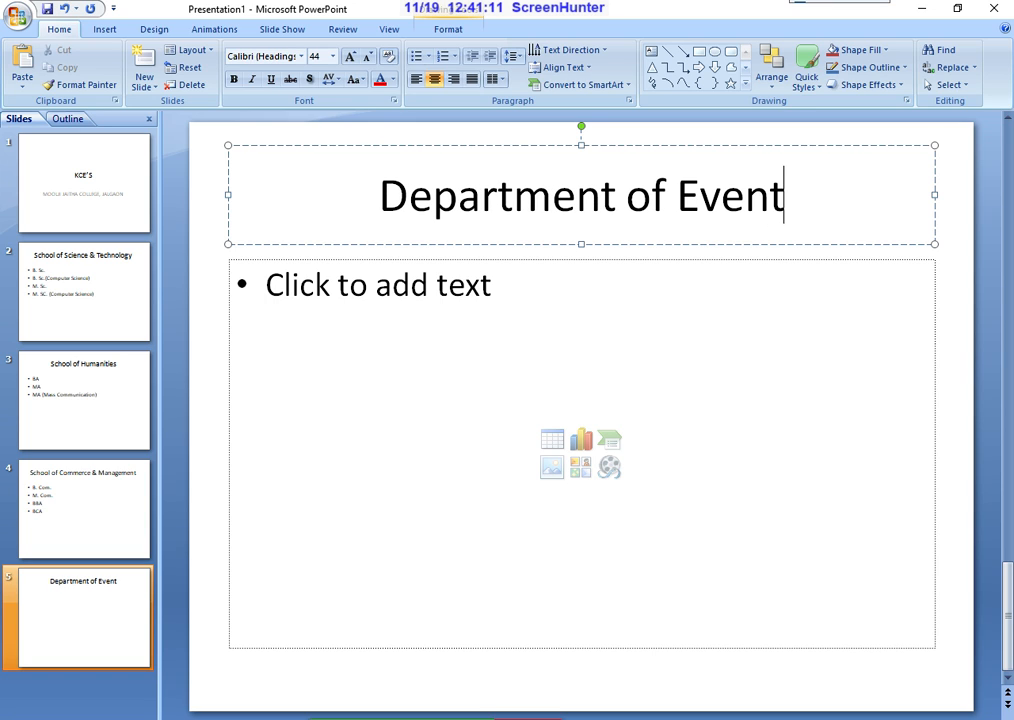
type(" MAna")
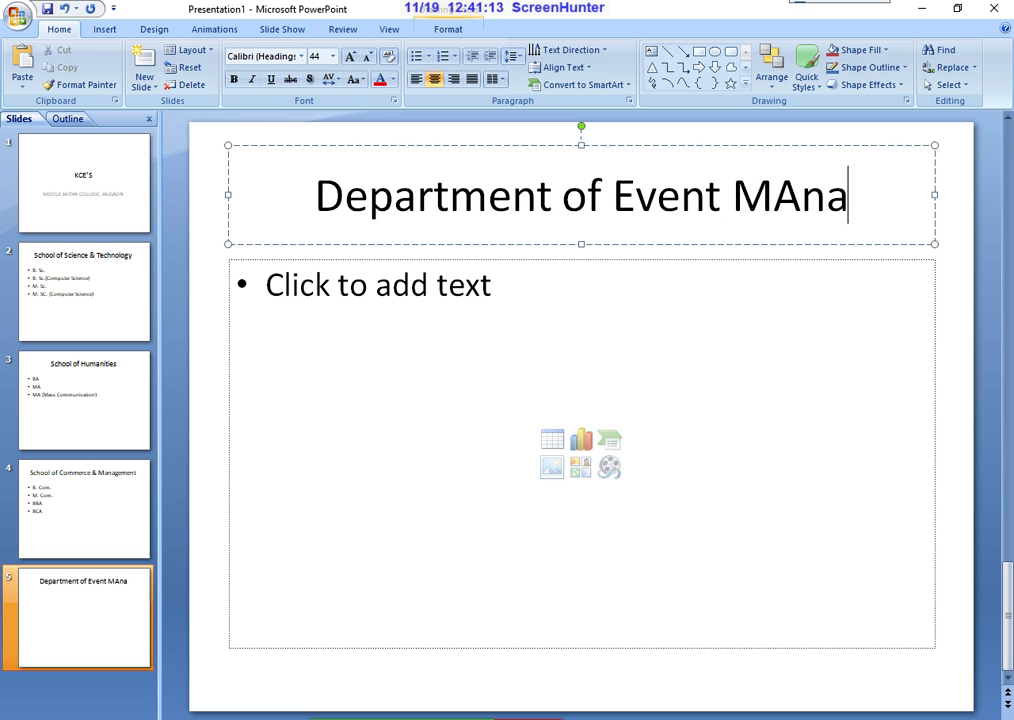
key("BackSpace")
key("BackSpace")
key("BackSpace")
type("a")
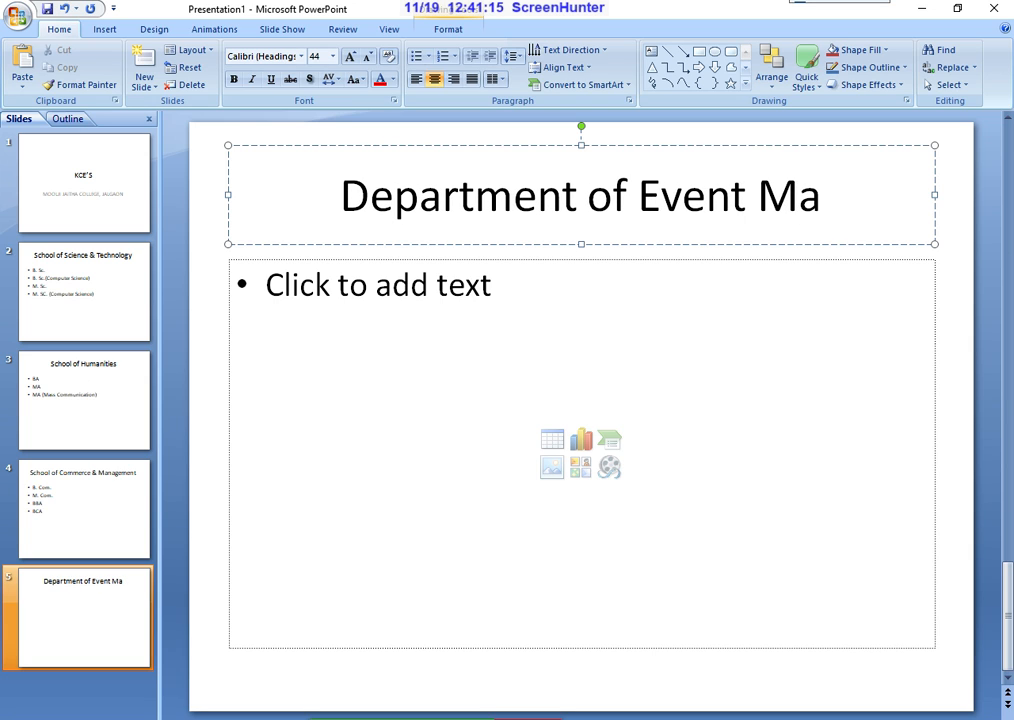
type("nagemnt")
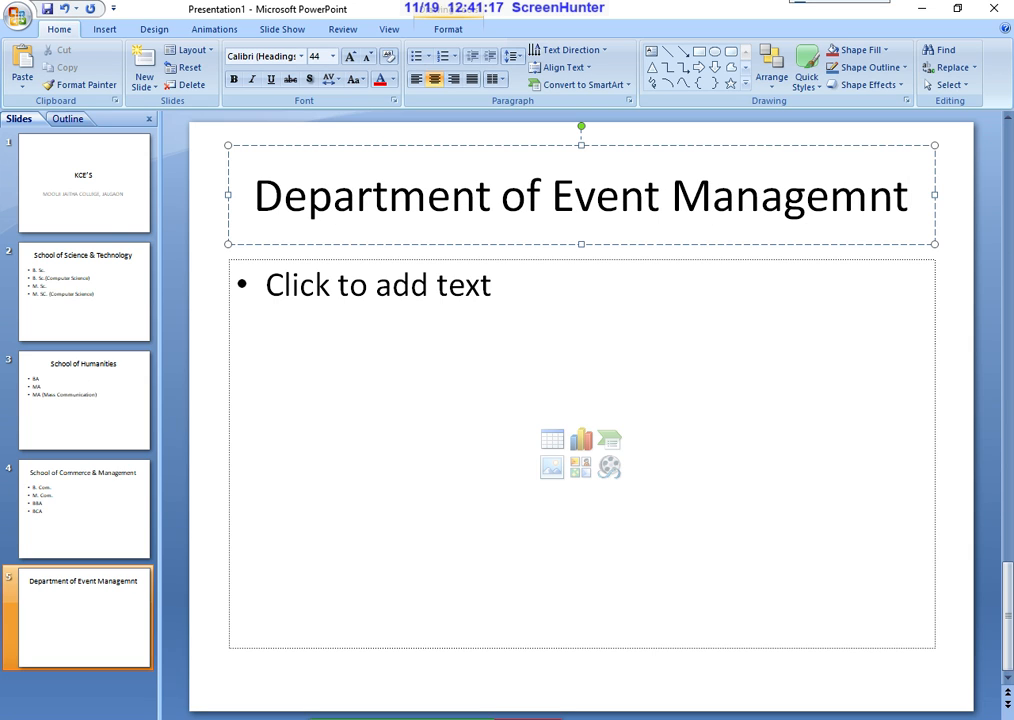
key("BackSpace")
key("BackSpace")
type("ent")
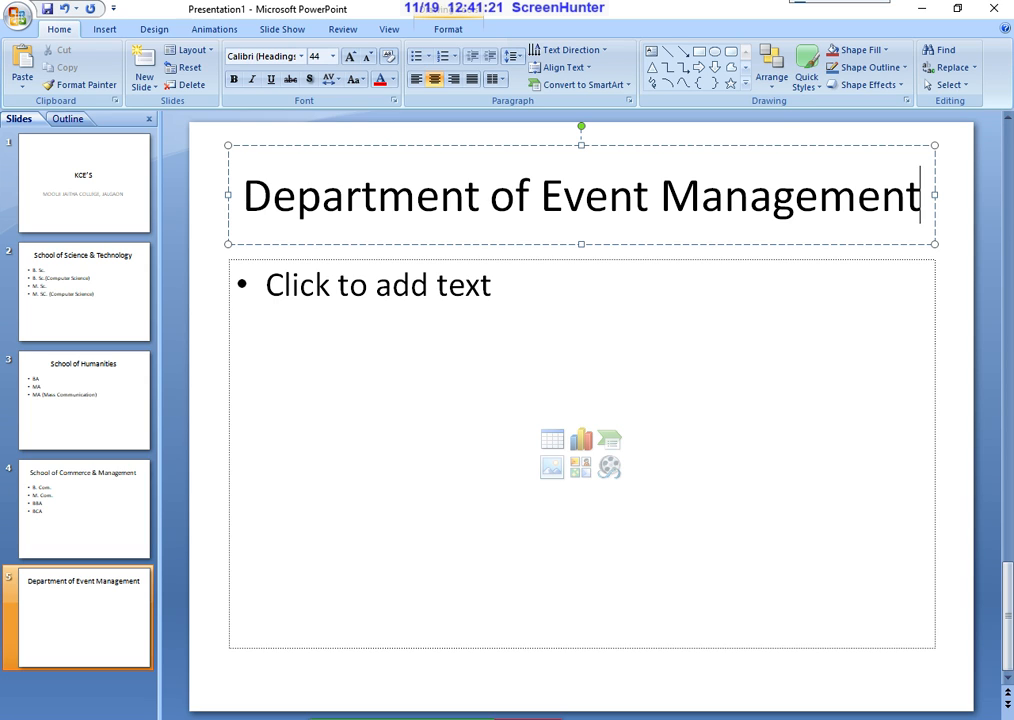
Enter "Certificate Course in Event Management" as the first bullet on the Department of Event Management slide
left_click(445, 289)
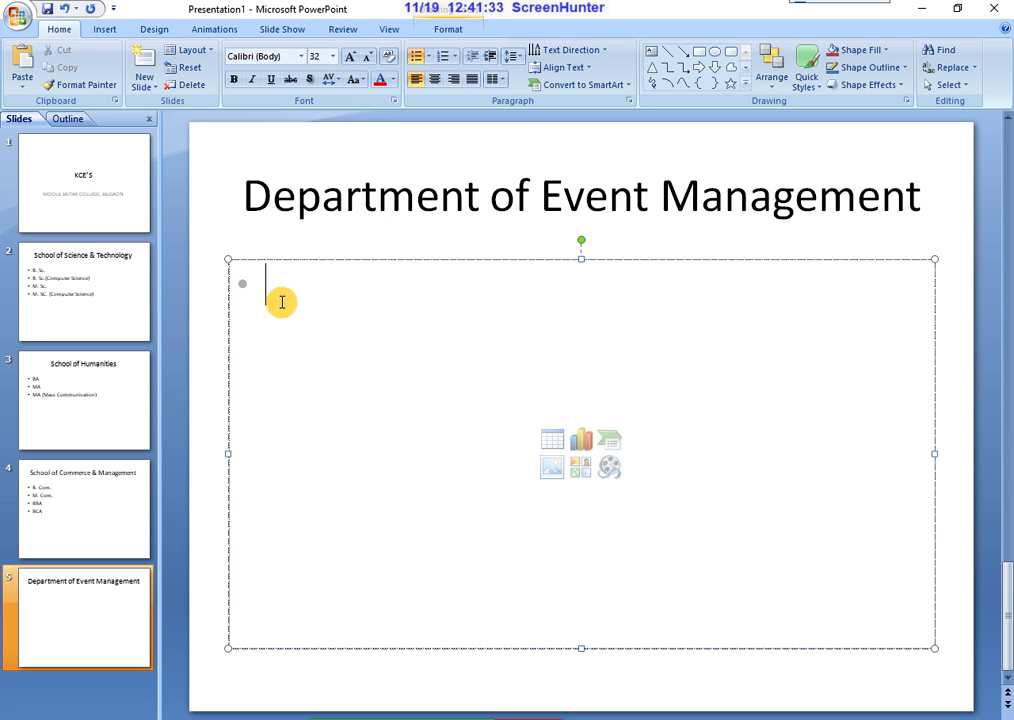
type("Cer")
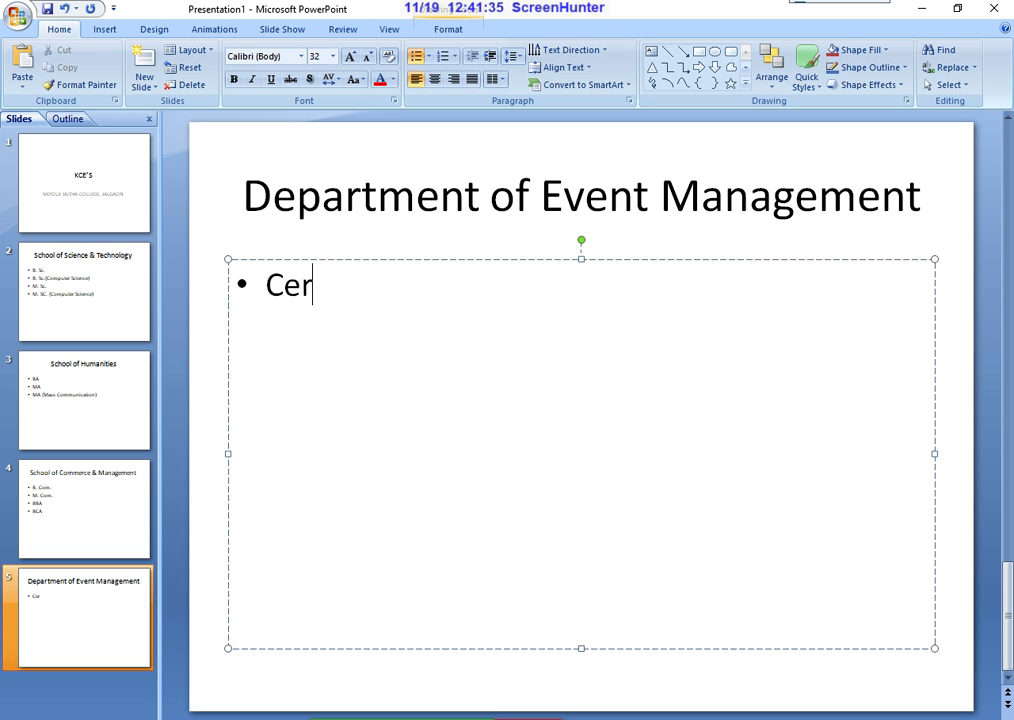
type("t fica")
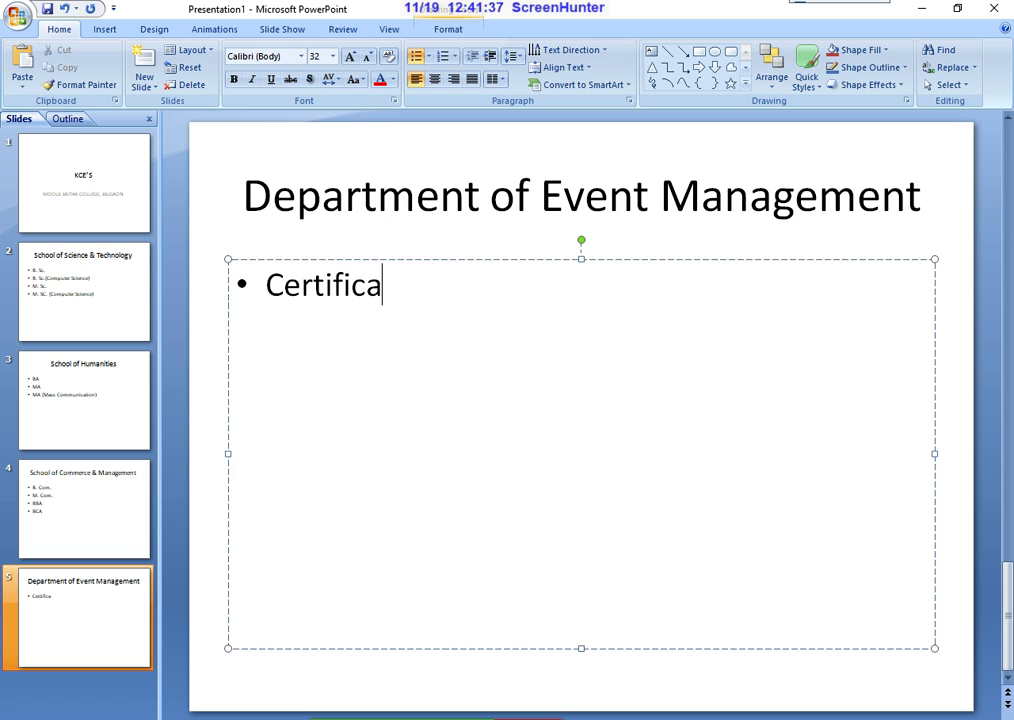
type("te Cou")
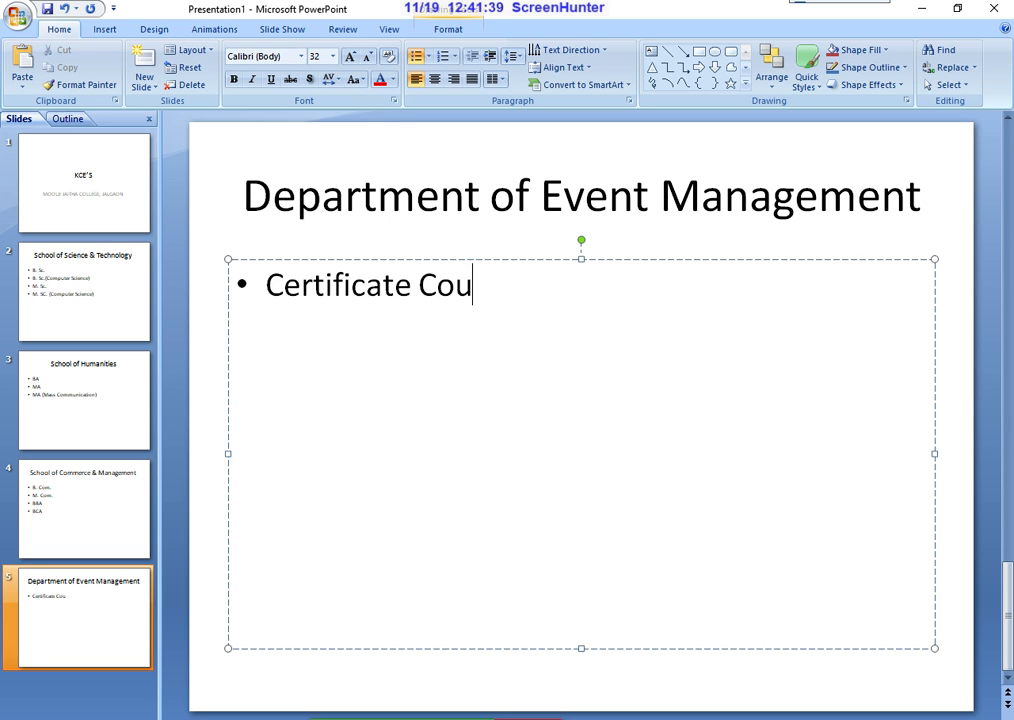
type("rse in ")
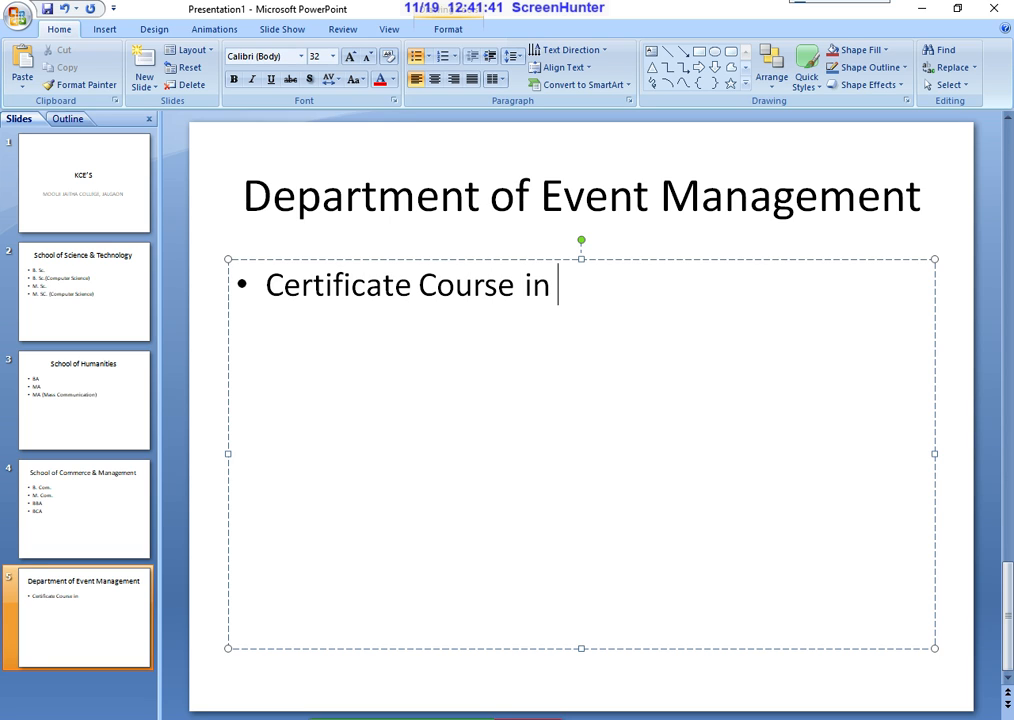
type("Ev")
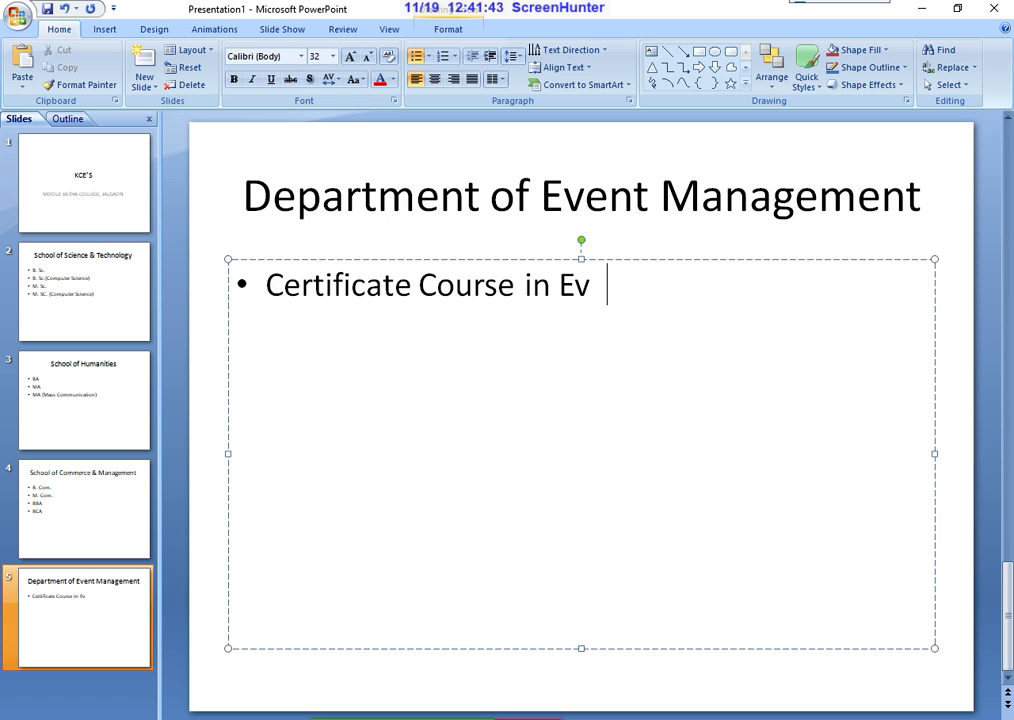
type("ent Mana")
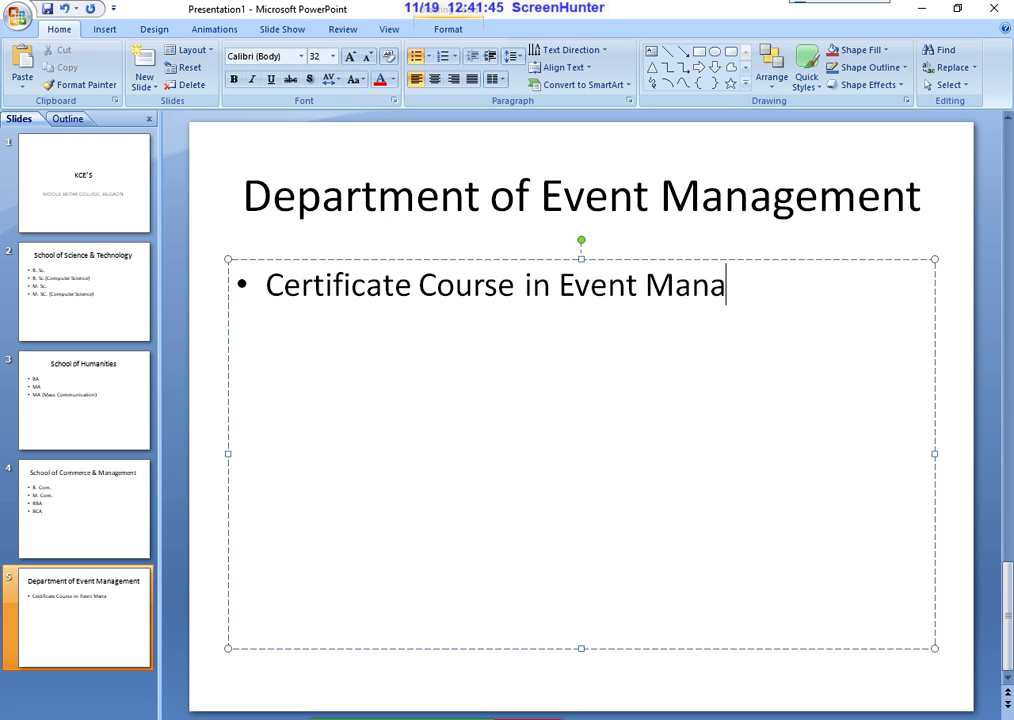
type("gement")
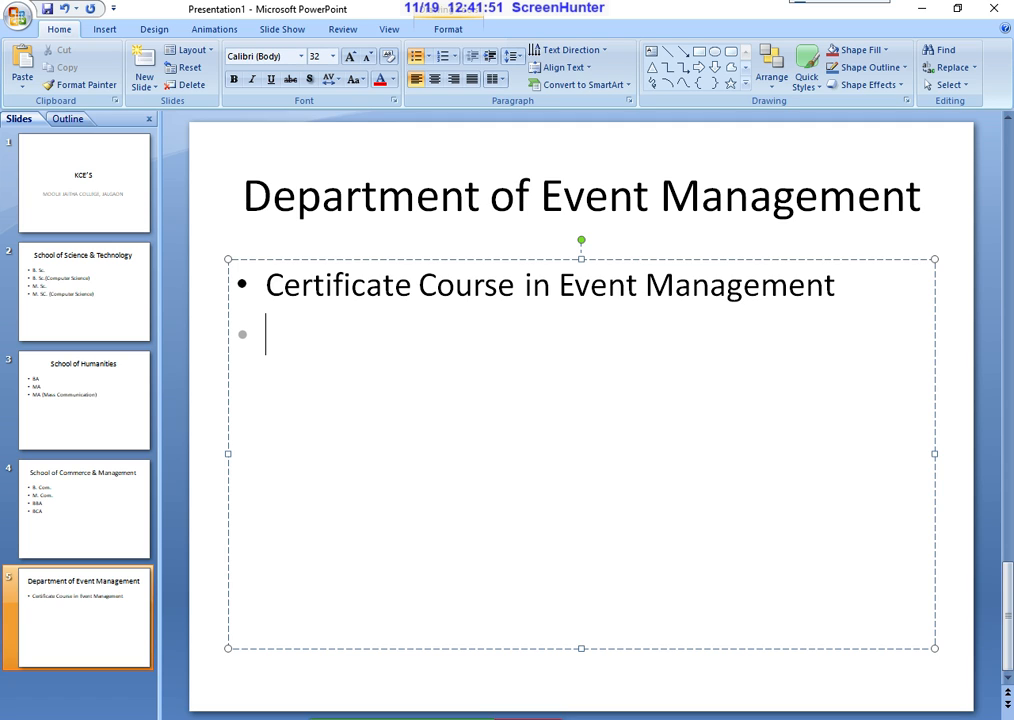
Add "Diploma in Event Management" as the second bullet and shorten the text placeholder from below to just under the text
type("Diploma in")
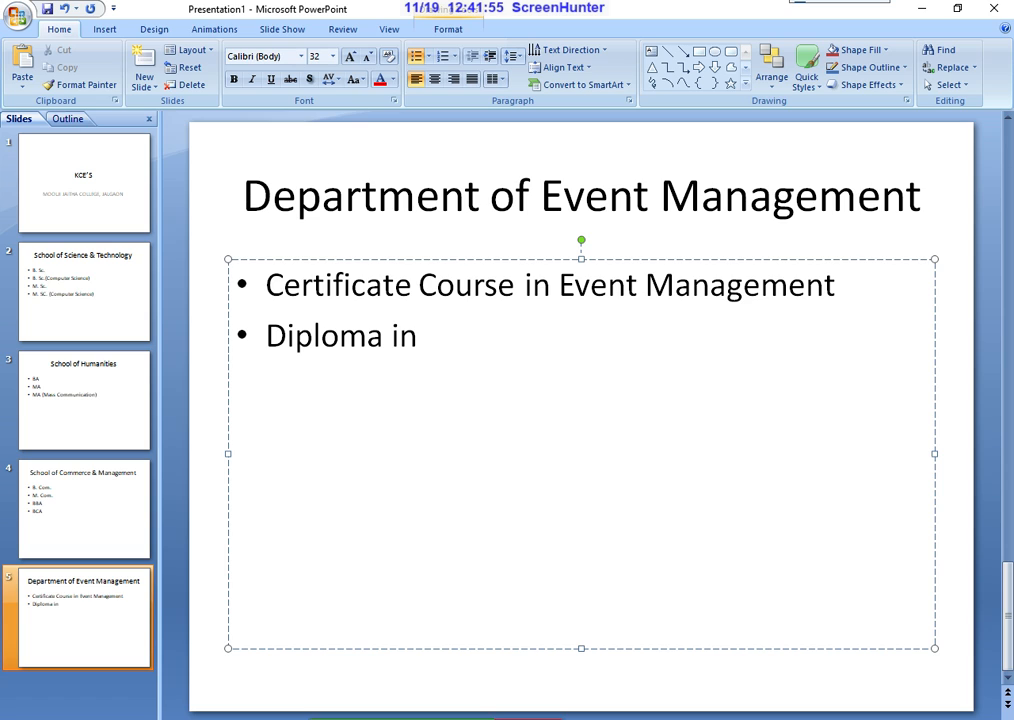
type(" Event Managem")
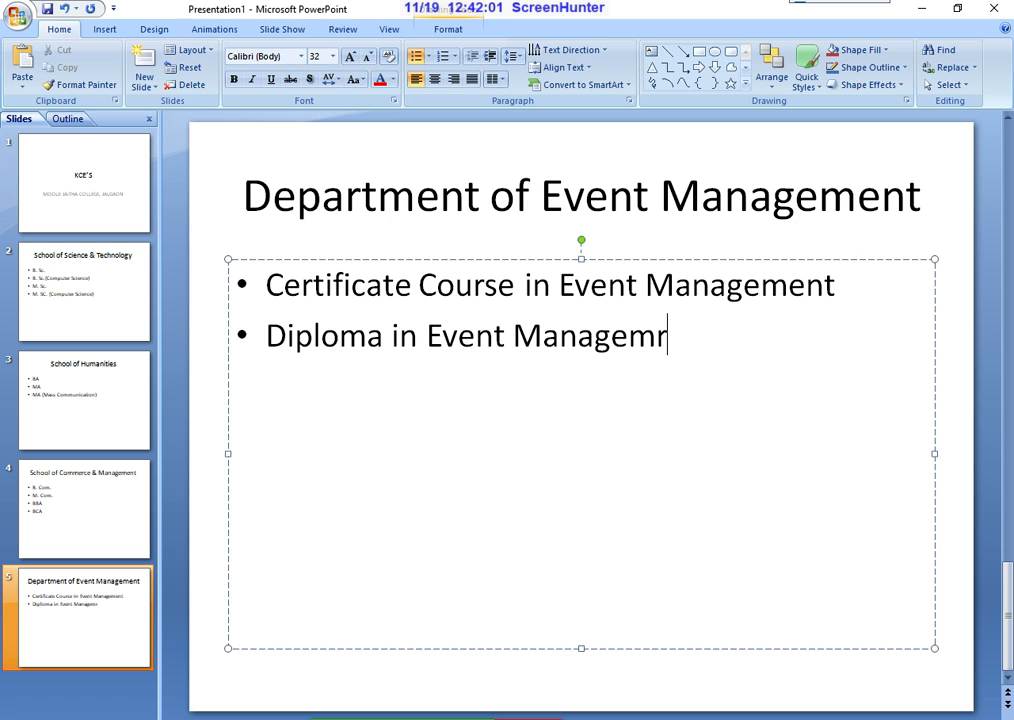
type("ent")
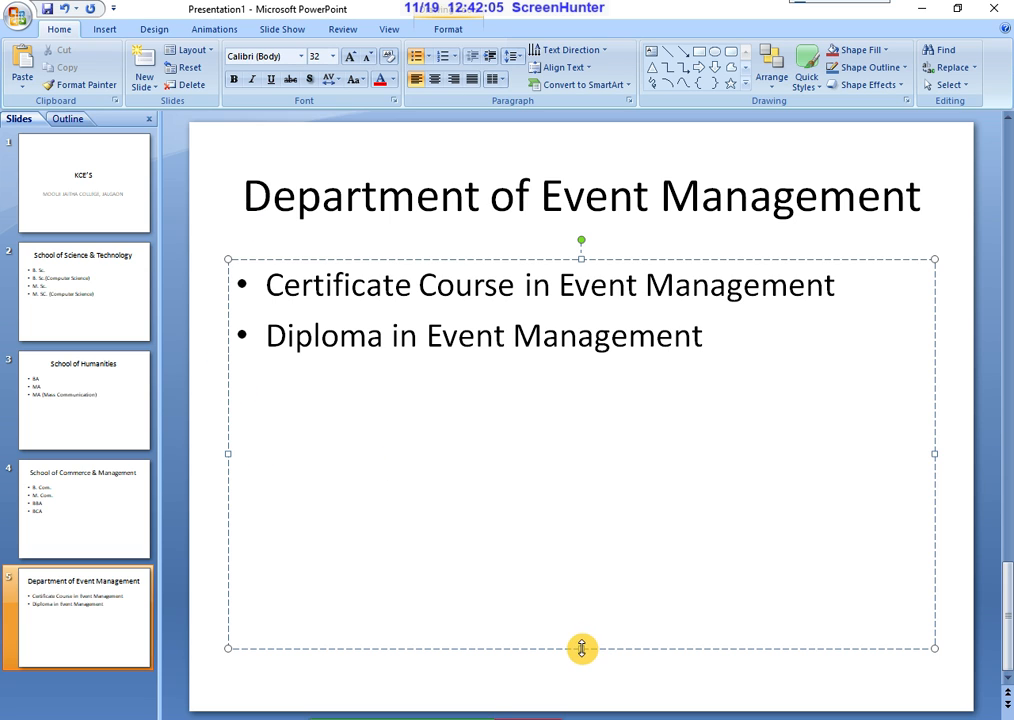
left_click_drag(581, 648, 578, 397)
Review all five slides in order and return to the title slide
left_click(109, 186)
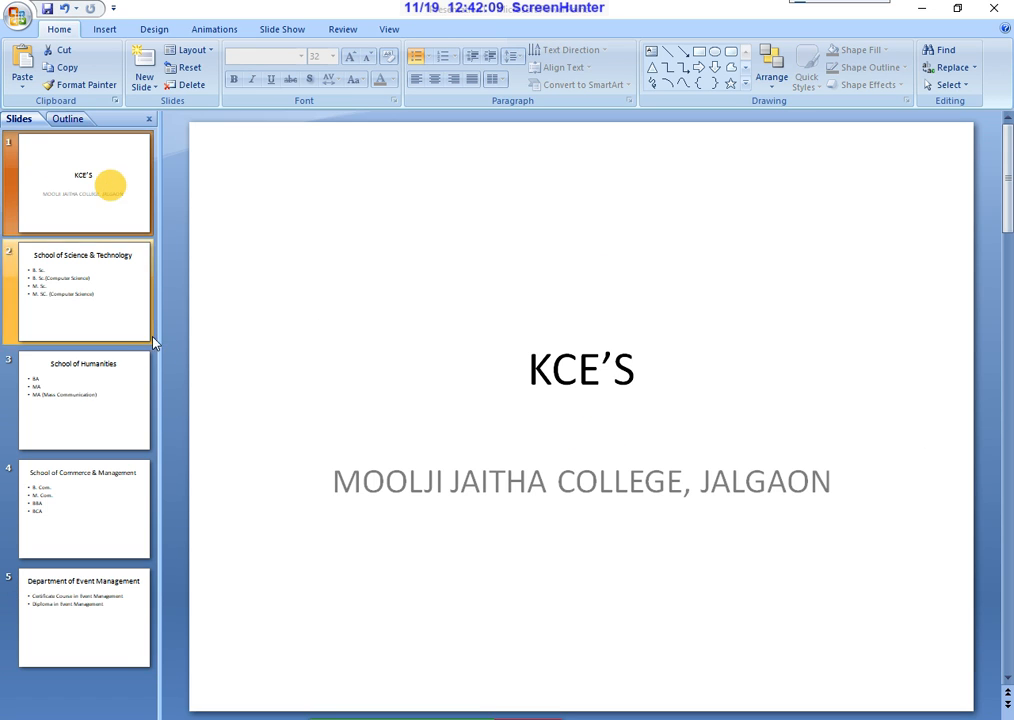
left_click(108, 198)
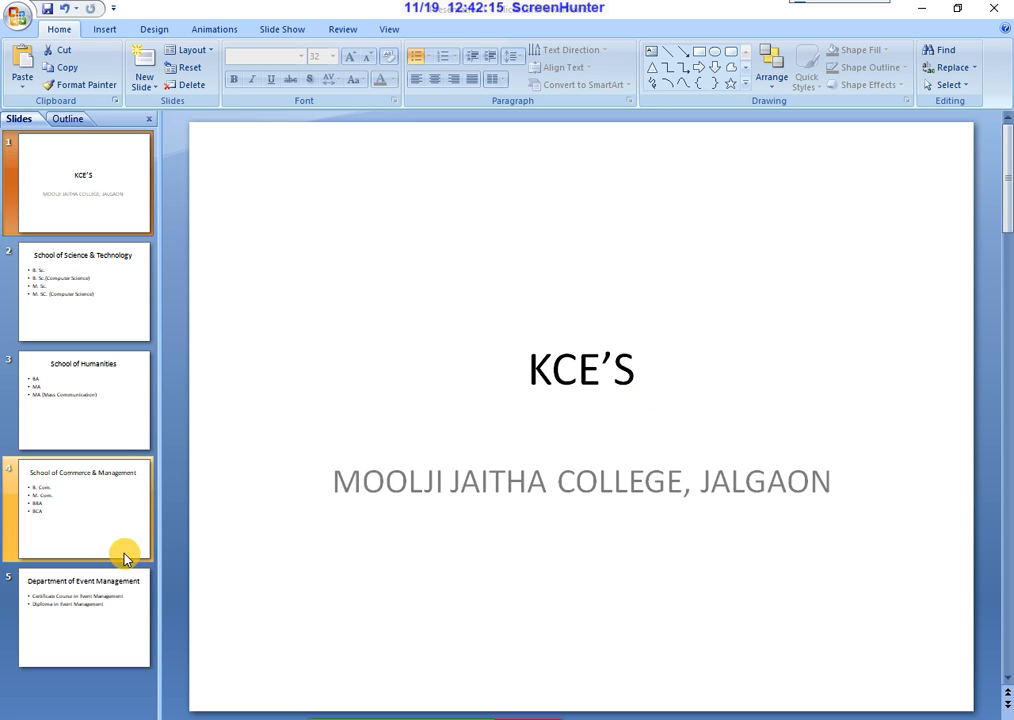
left_click(102, 312)
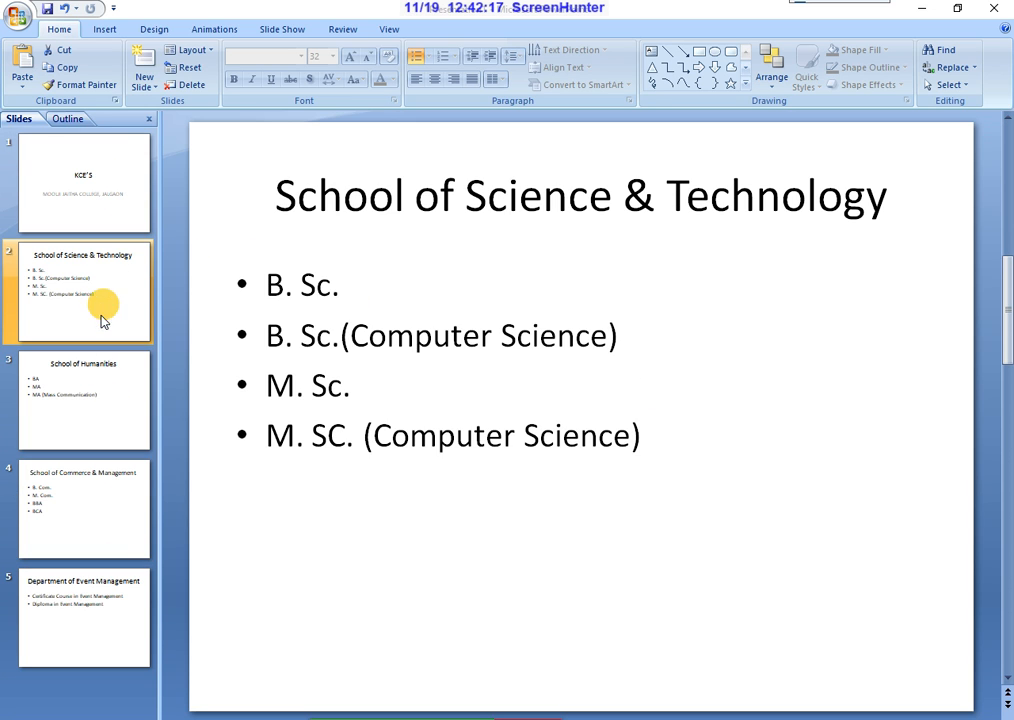
left_click(100, 389)
left_click(97, 498)
left_click(78, 601)
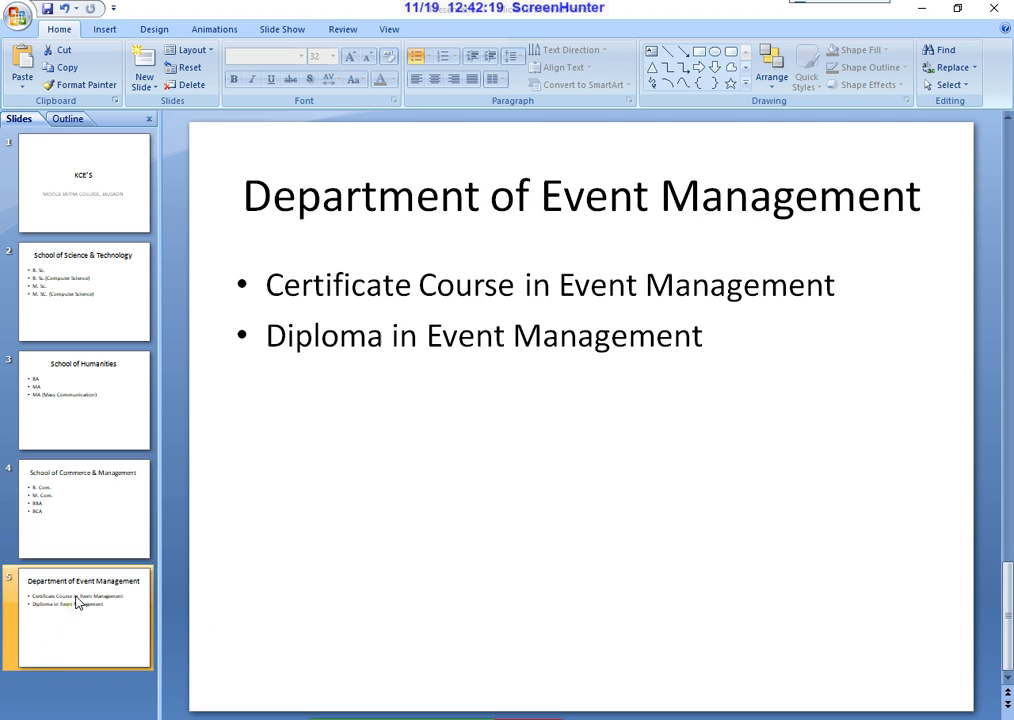
left_click(113, 180)
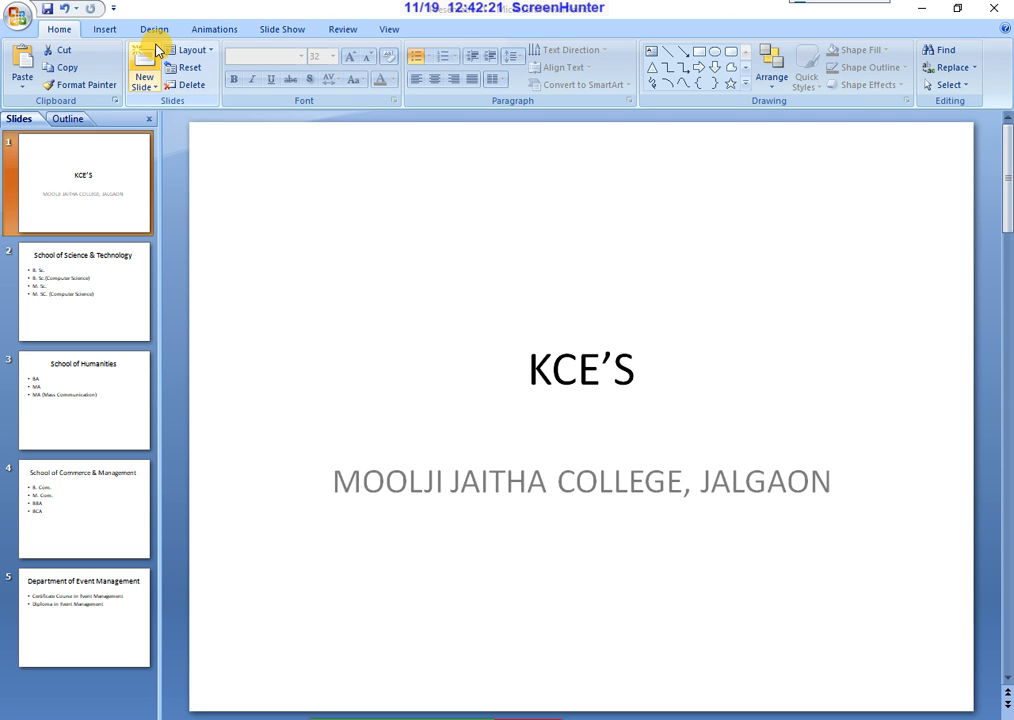
Try to insert a picture from the Saved Pictures folder on the title slide
left_click(110, 30)
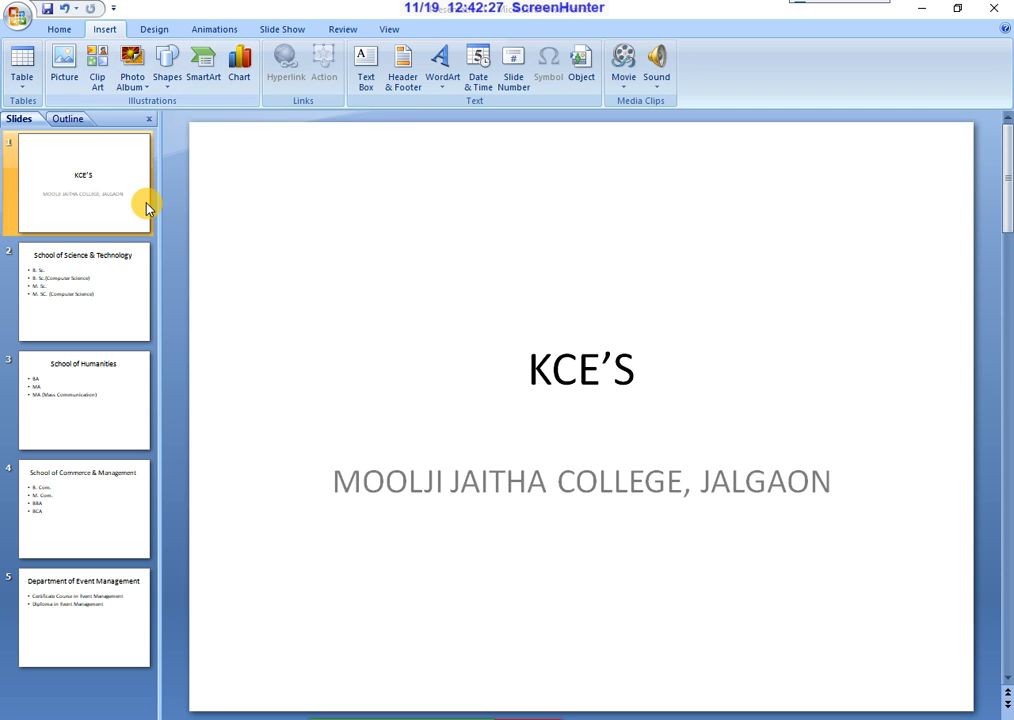
left_click(63, 64)
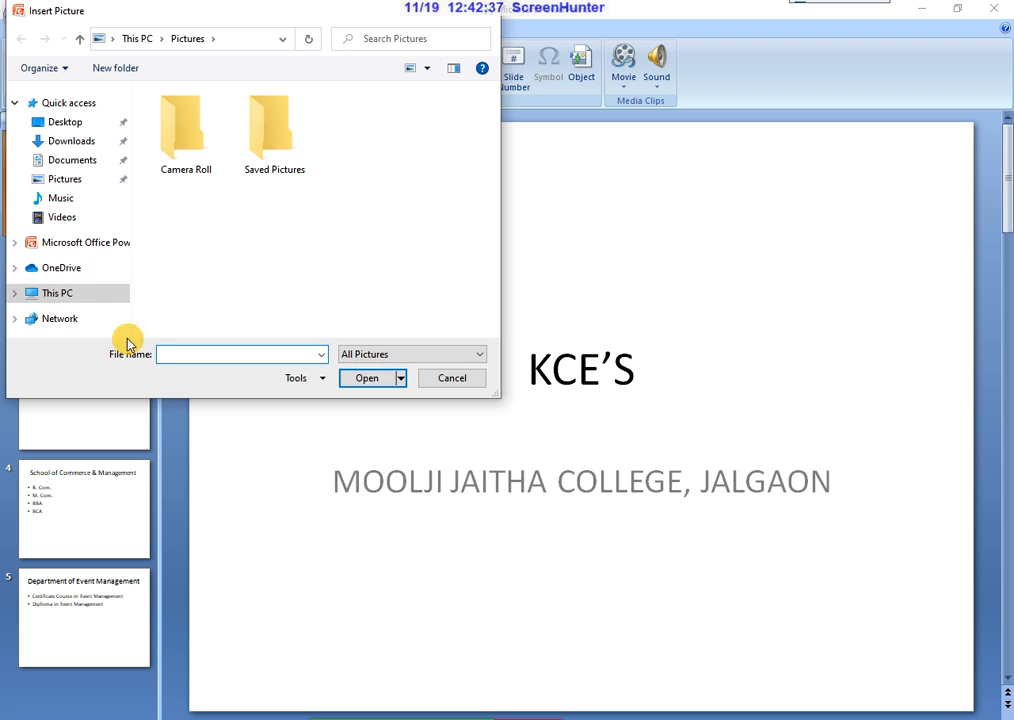
left_click(185, 132)
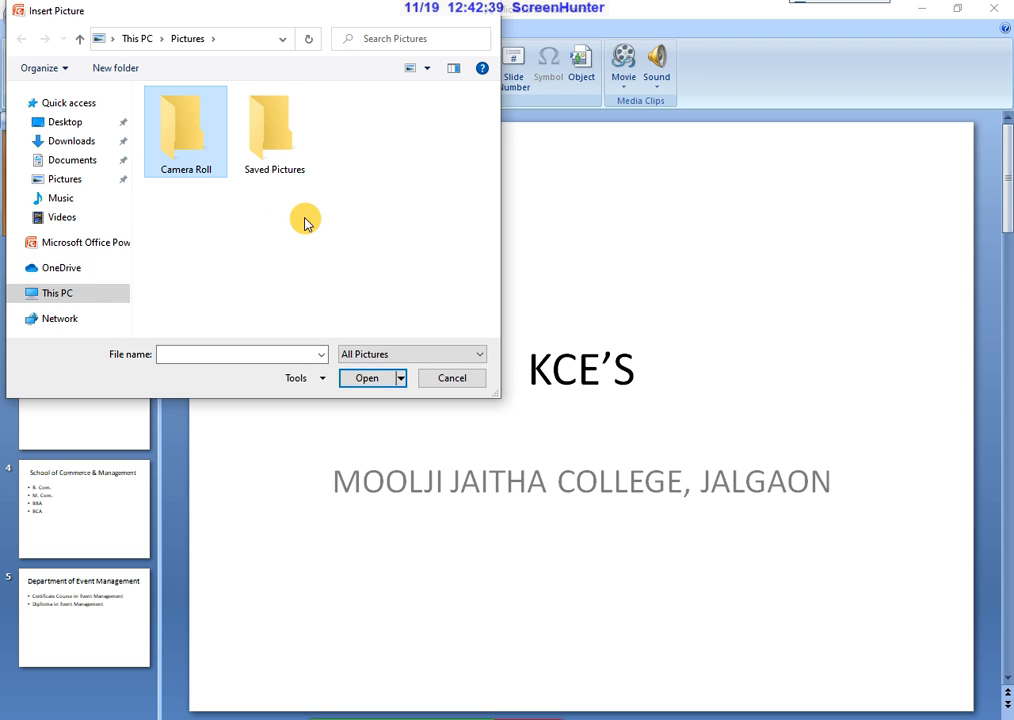
left_click(280, 134)
left_click(367, 378)
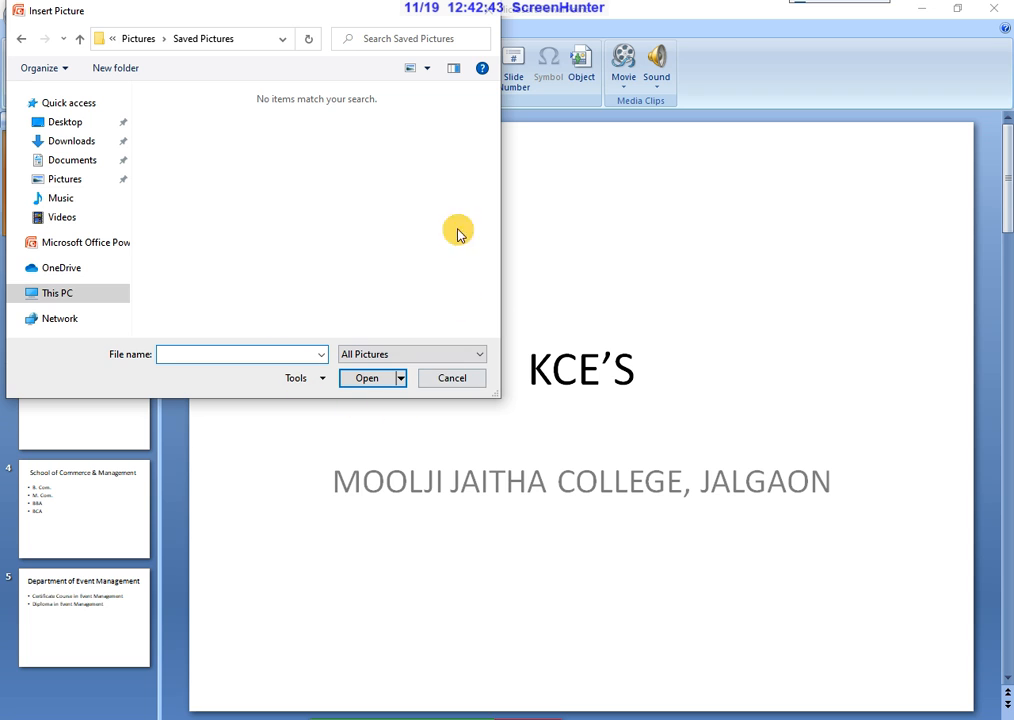
left_click(461, 386)
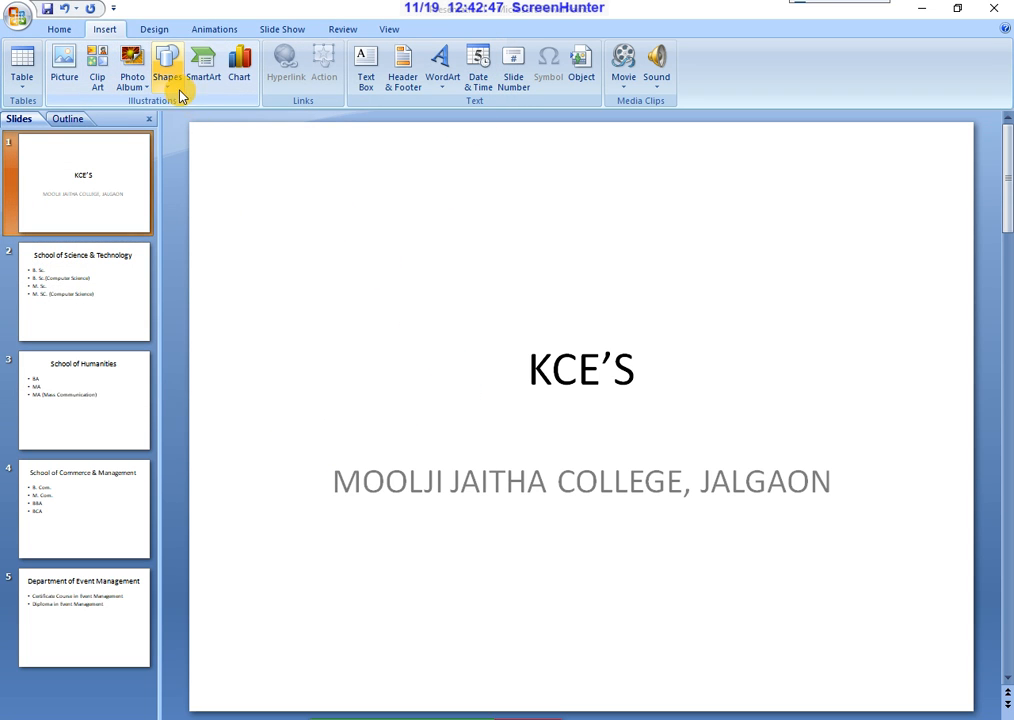
Try to add pictures from disk to a new photo album
left_click(136, 62)
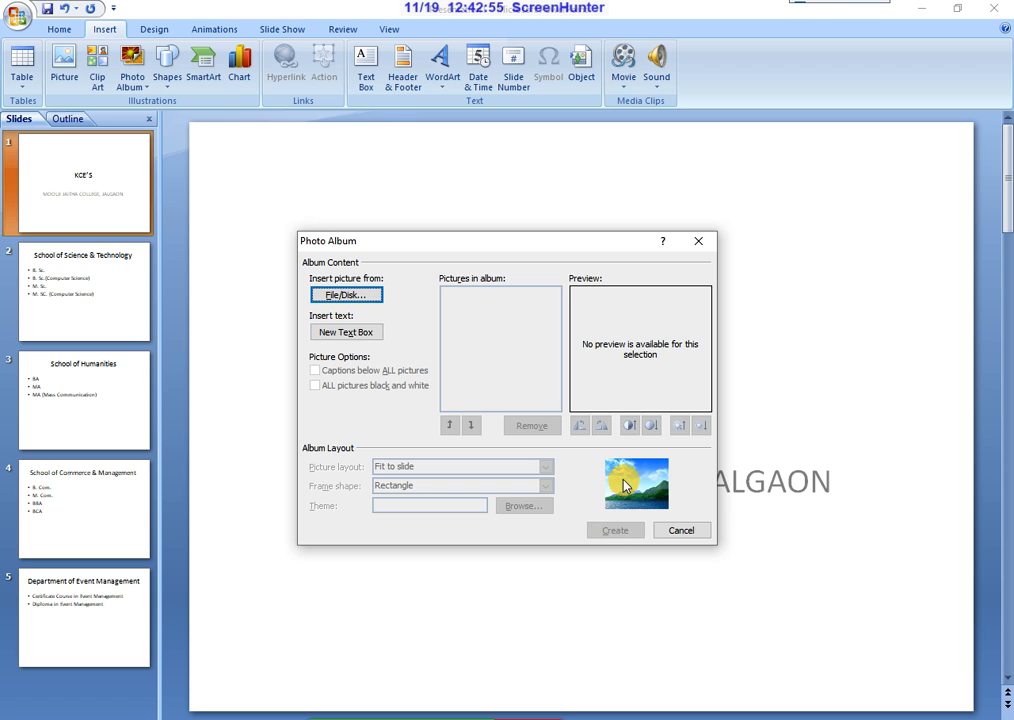
left_click(350, 296)
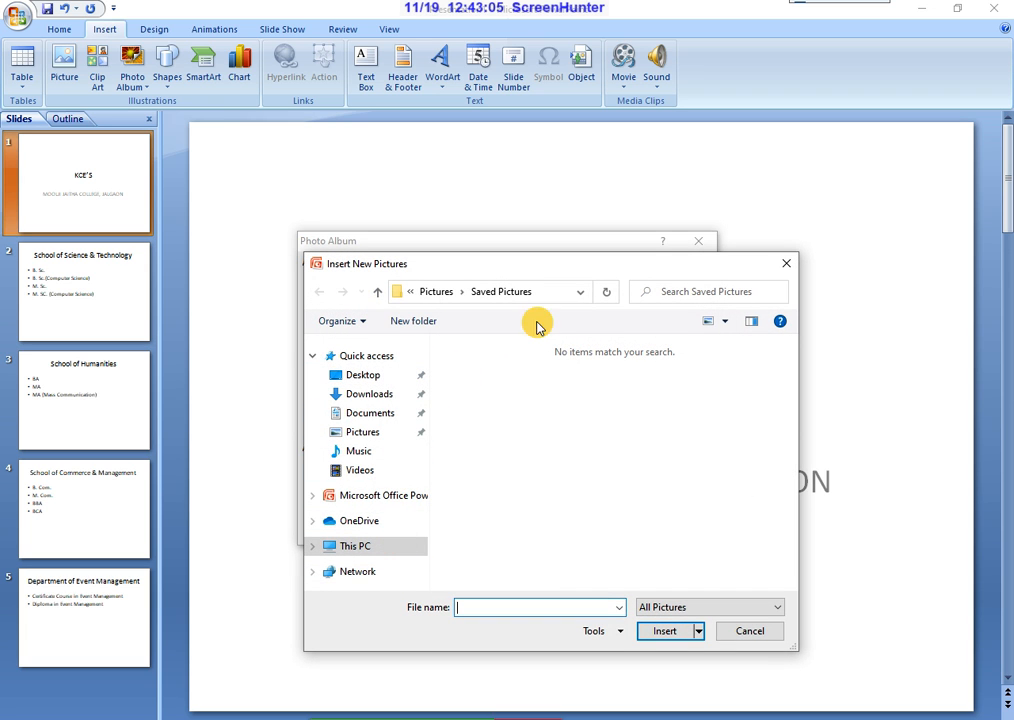
left_click(786, 270)
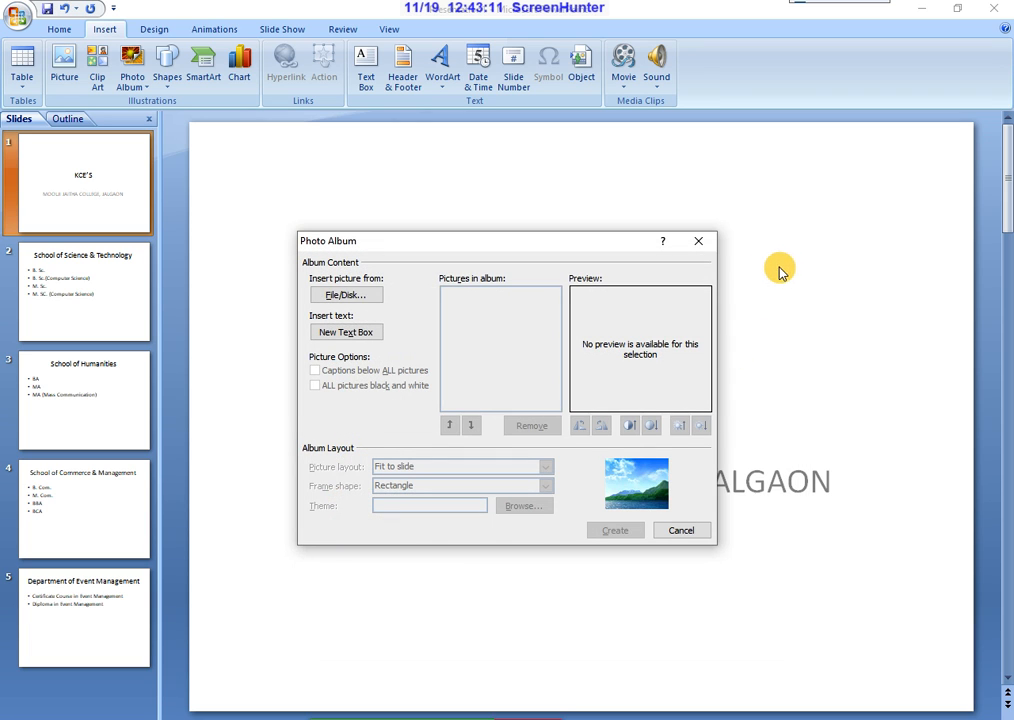
left_click(710, 243)
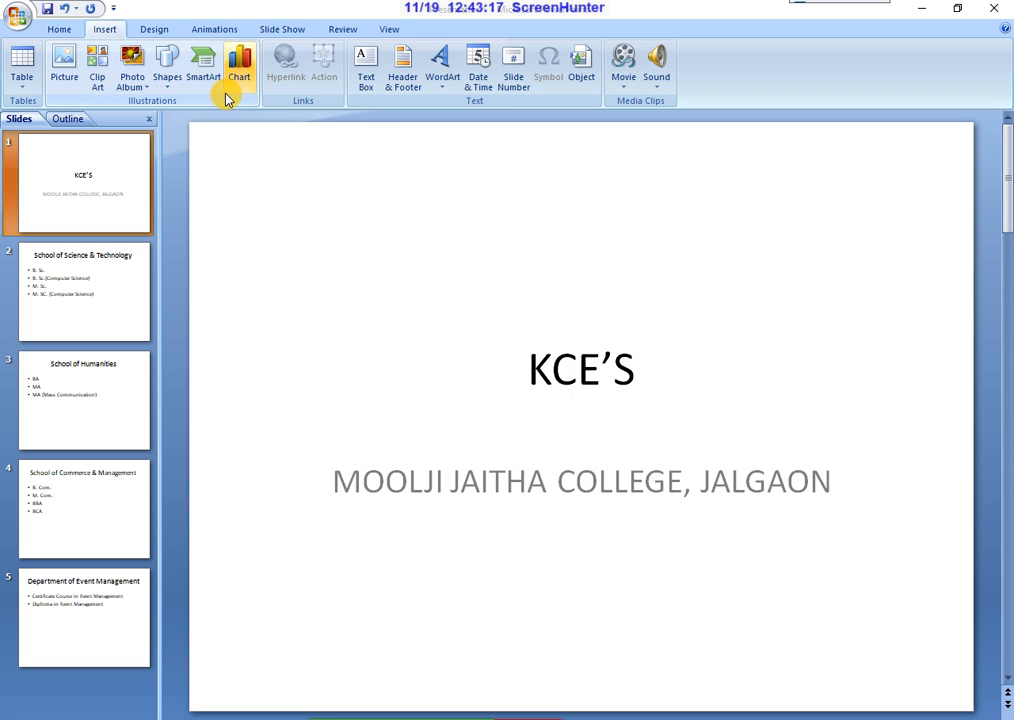
Try the blue wave theme on the presentation and switch back to the plain white theme
left_click(152, 28)
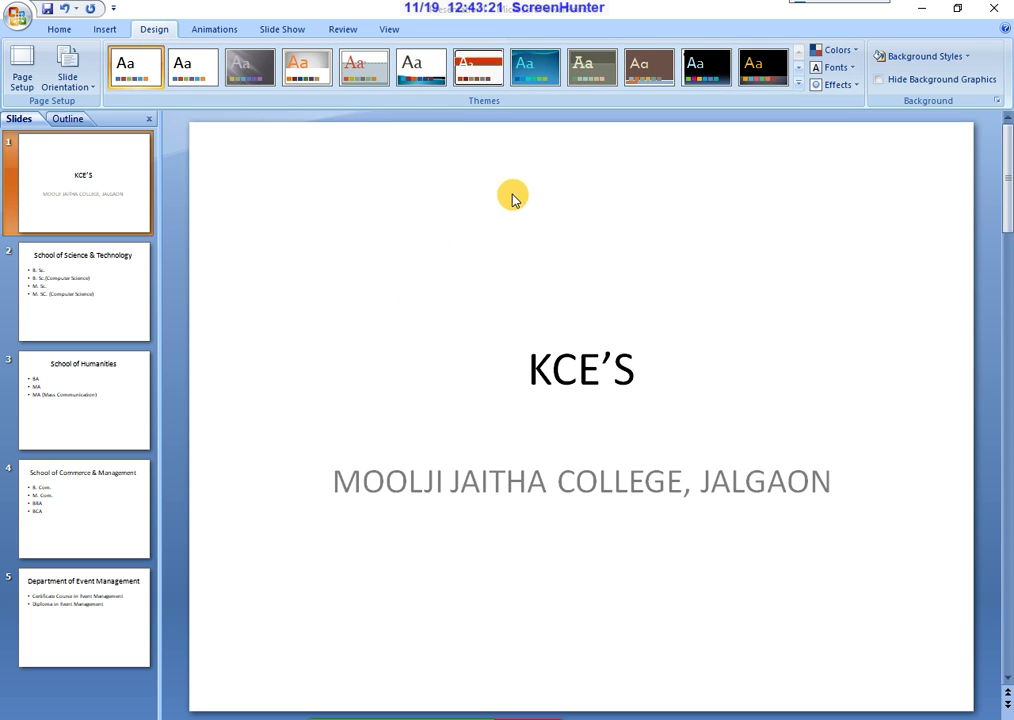
left_click(530, 65)
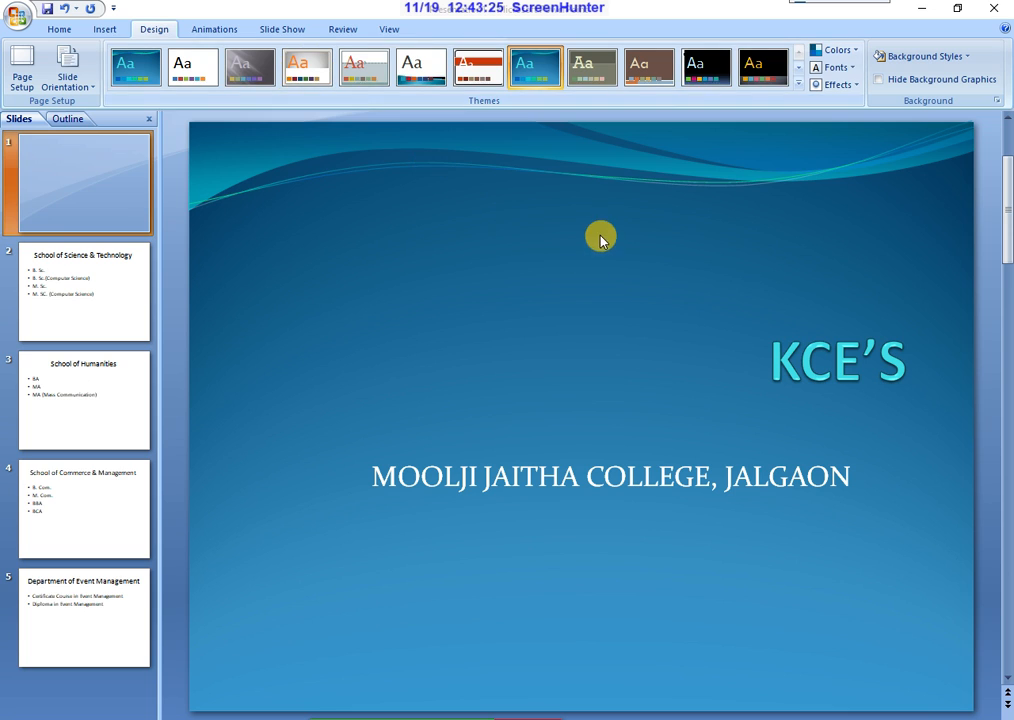
left_click(198, 70)
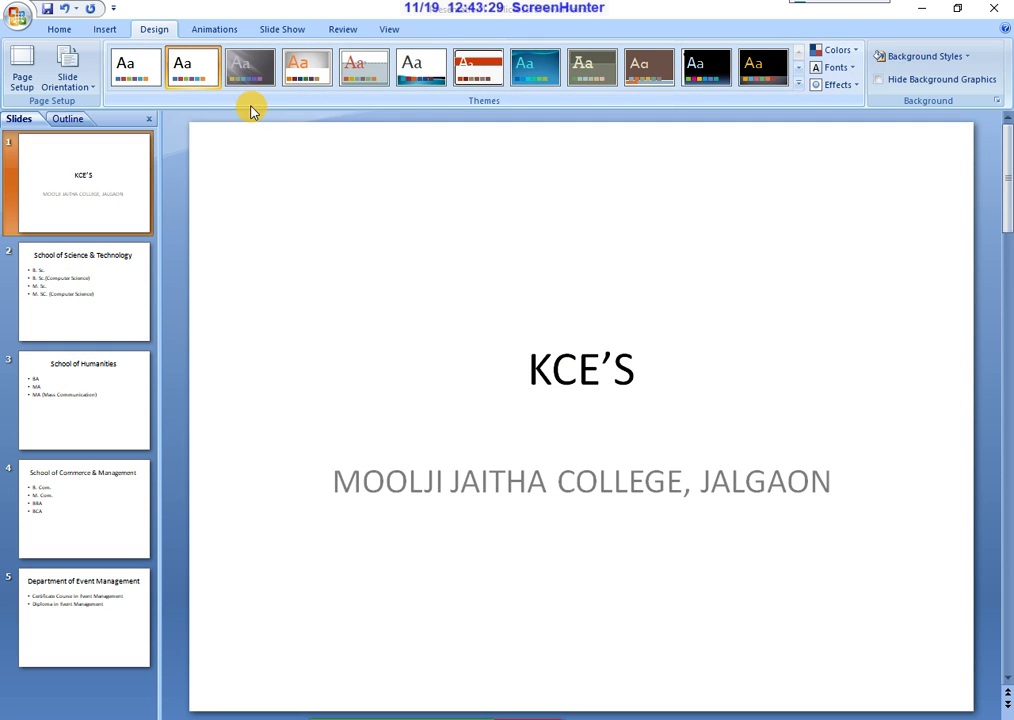
Try the grey theme with orange titles, check it on the School of Science & Technology slide, and restore the plain white theme
left_click(316, 77)
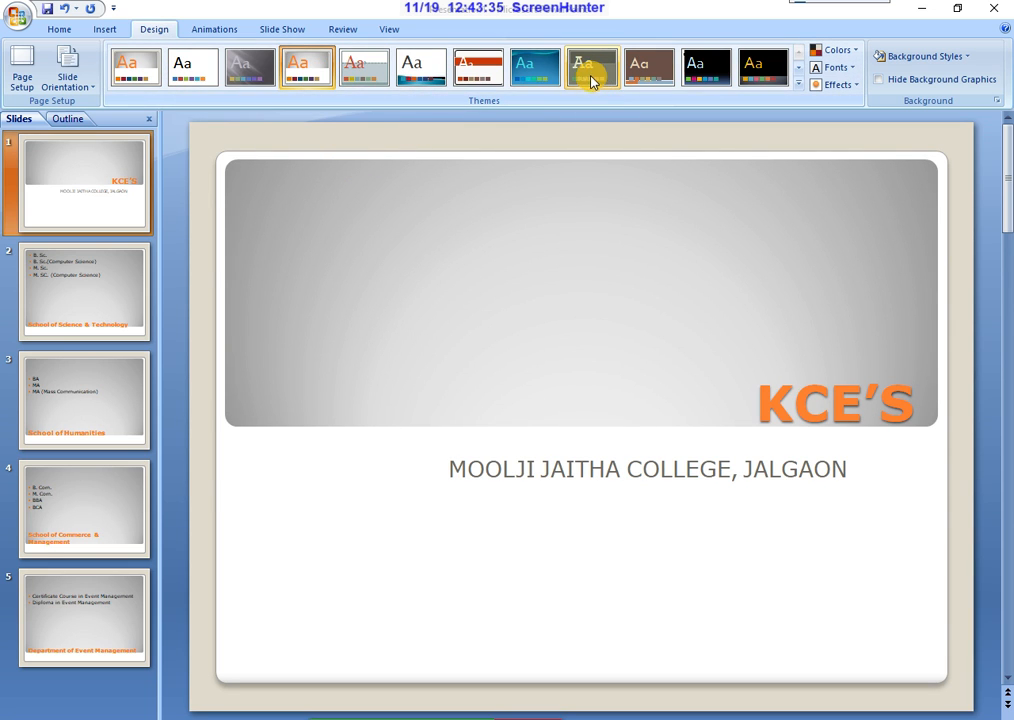
left_click(110, 300)
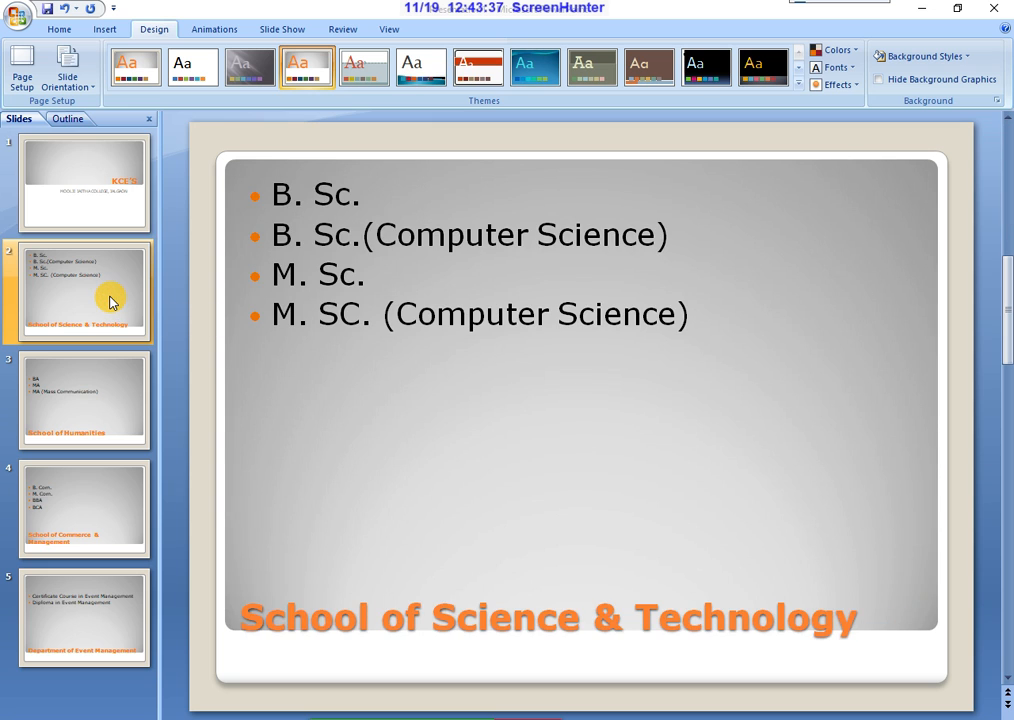
left_click(75, 181)
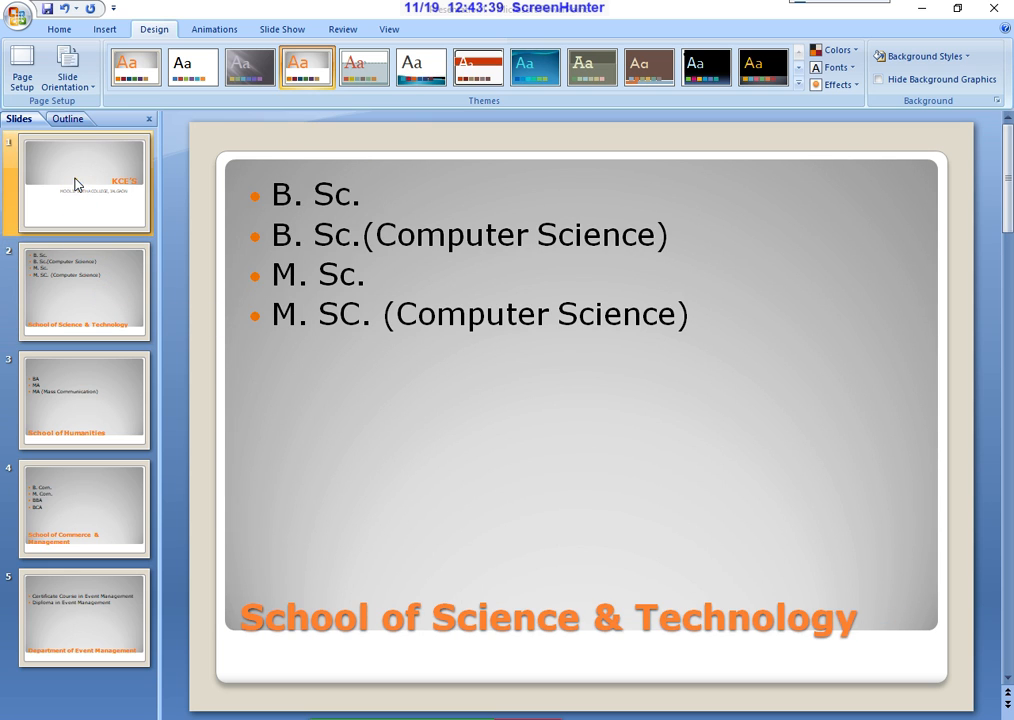
left_click(136, 80)
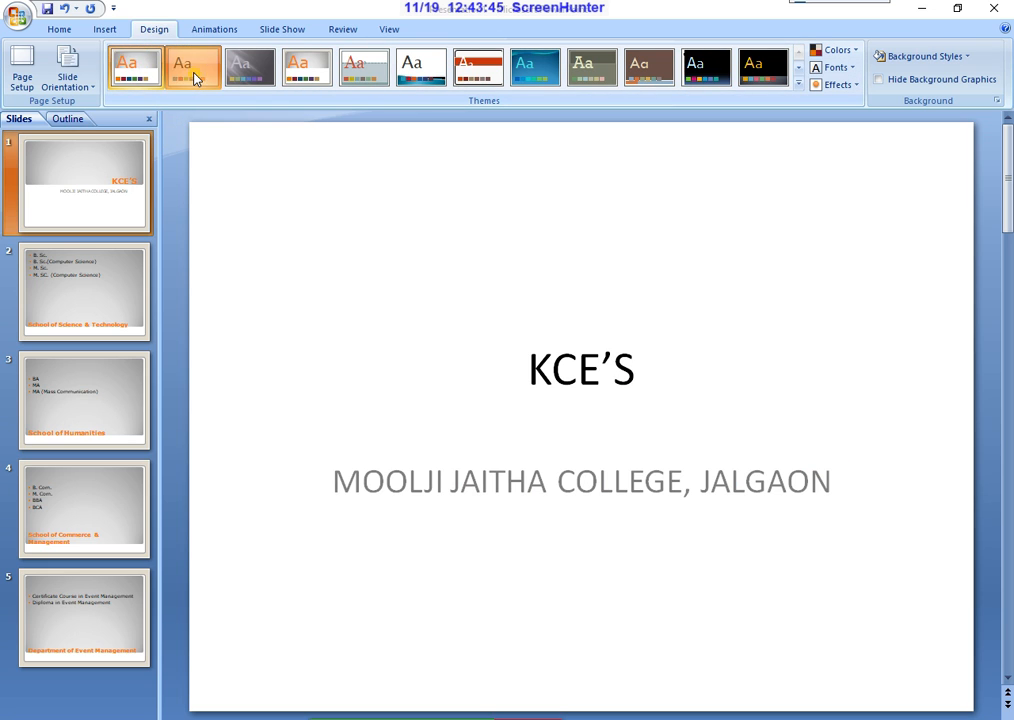
left_click(193, 76)
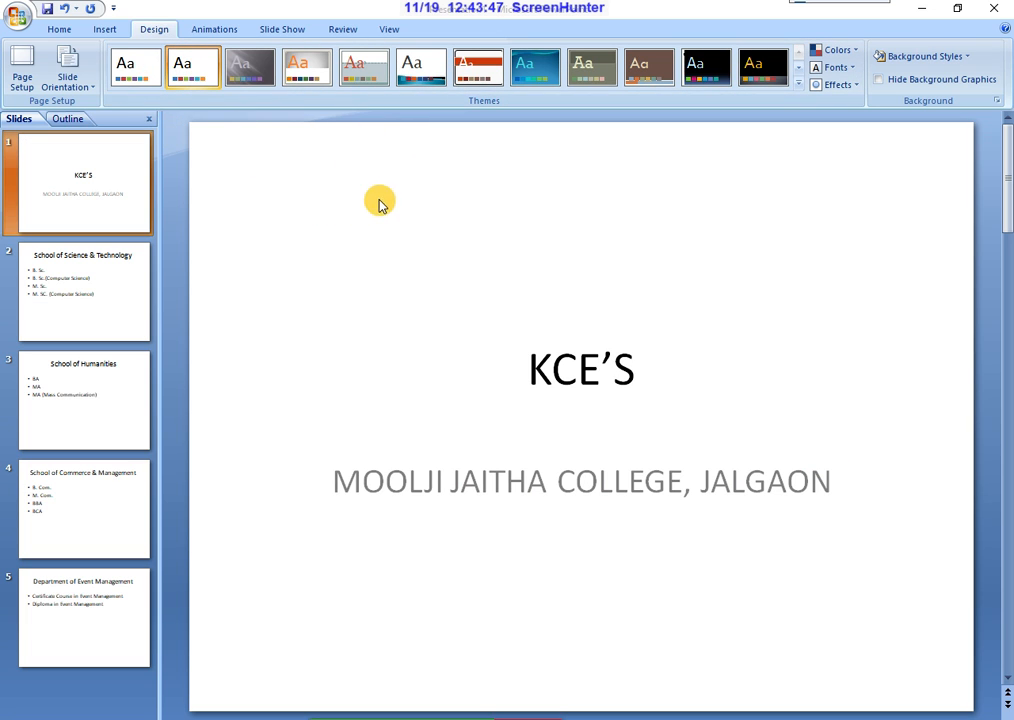
Apply the fade transition that directly follows the no-transition option to the title slide
left_click(206, 36)
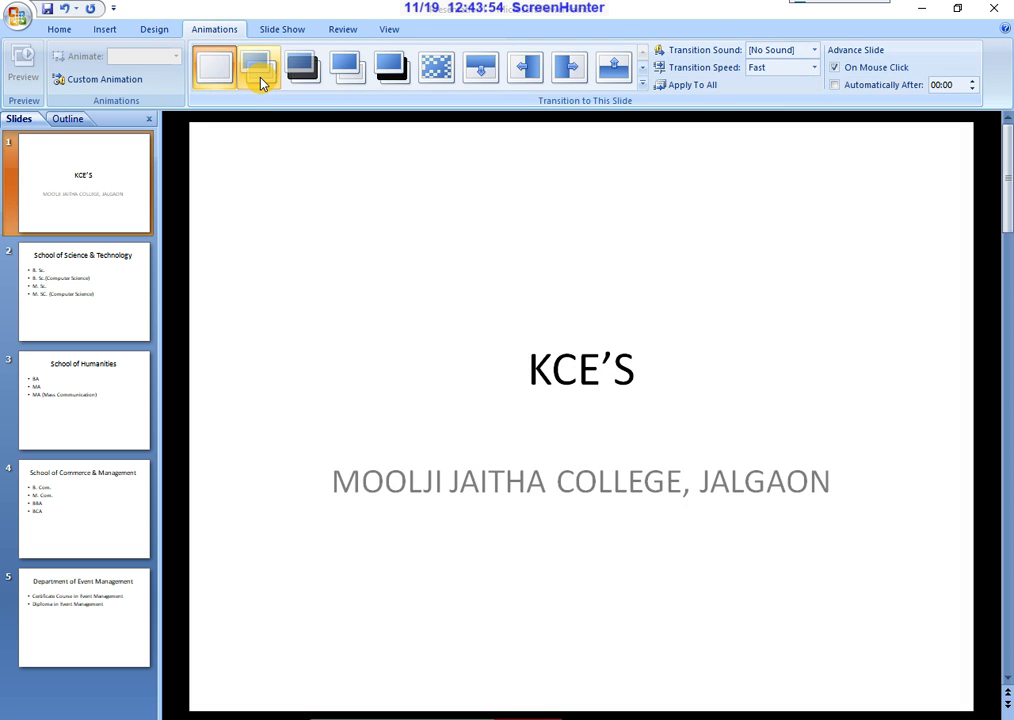
left_click(262, 80)
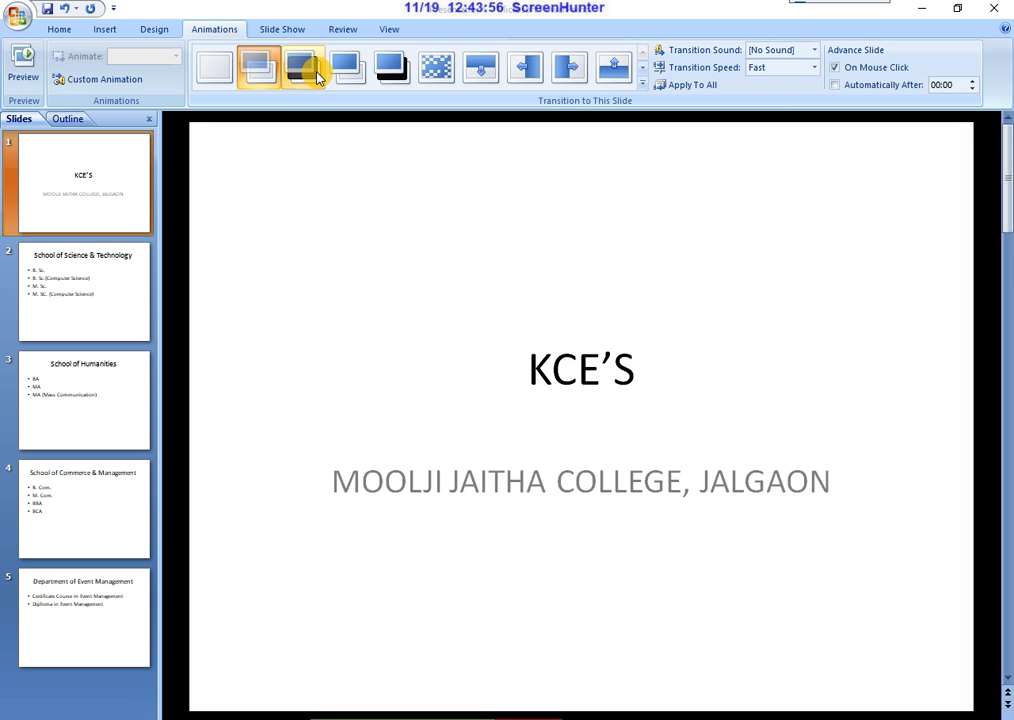
Try the Fade Through Black and Cut transitions on the title slide and settle on Cut Through Black
left_click(317, 78)
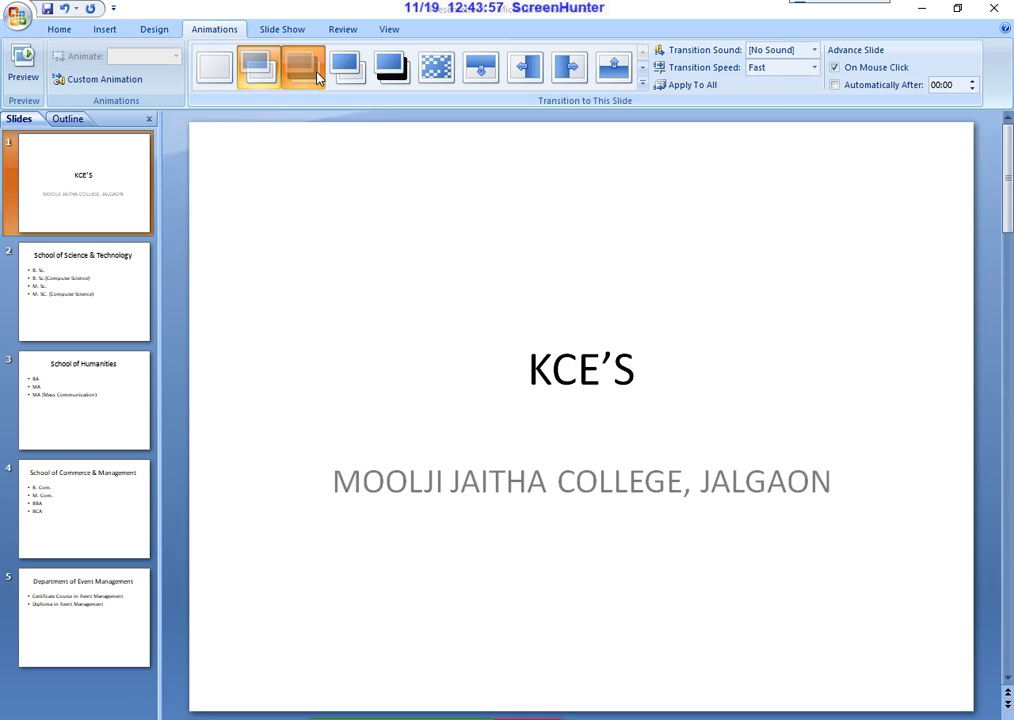
left_click(348, 84)
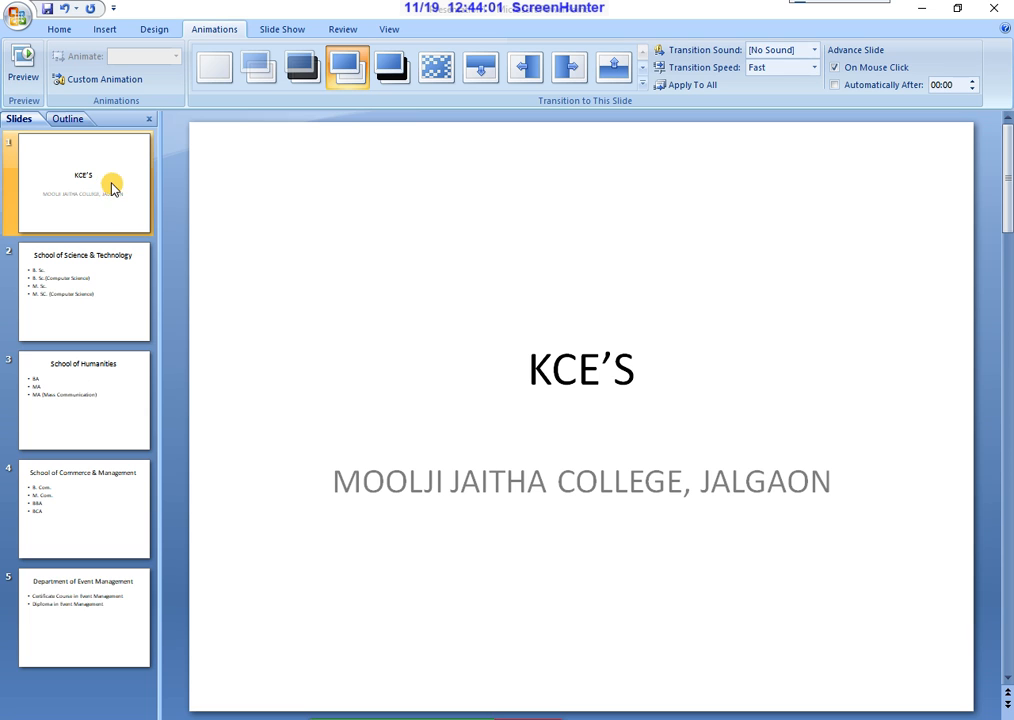
left_click(113, 188)
left_click(386, 78)
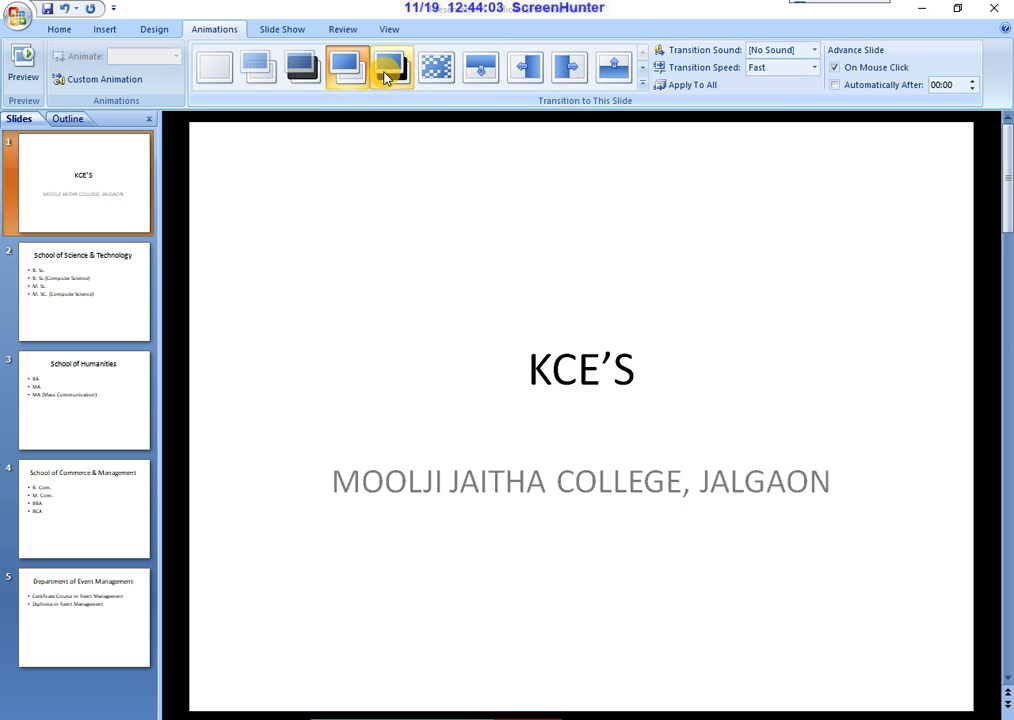
Apply Dissolve to the School of Science & Technology slide, Wipe Down to School of Humanities and Wipe Left to School of Commerce & Management
left_click(29, 291)
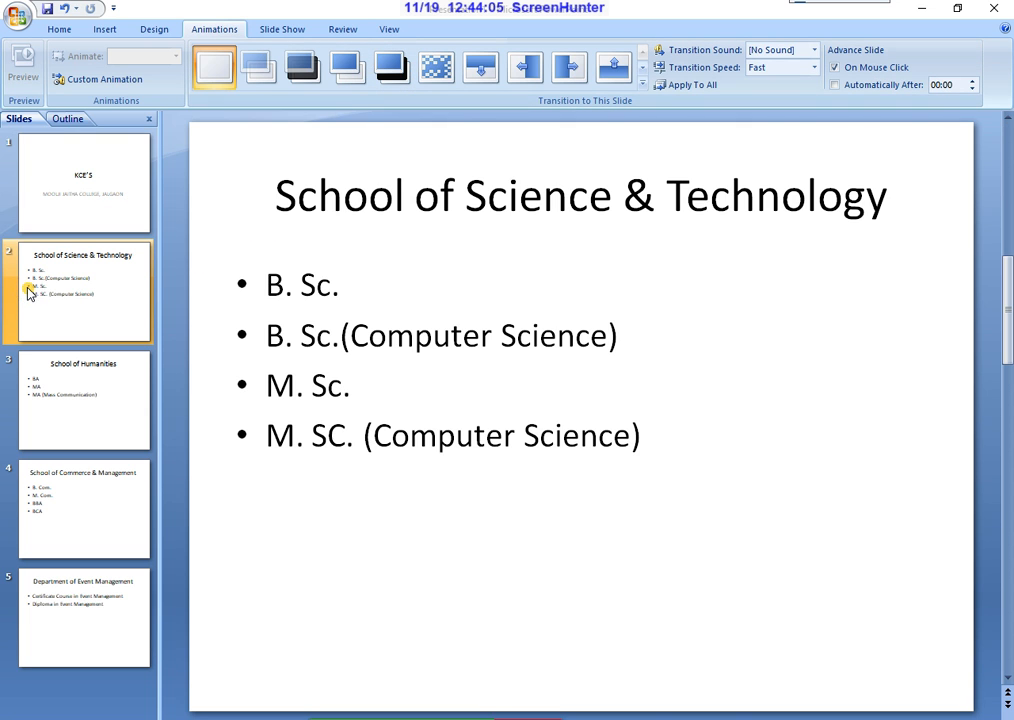
left_click(447, 75)
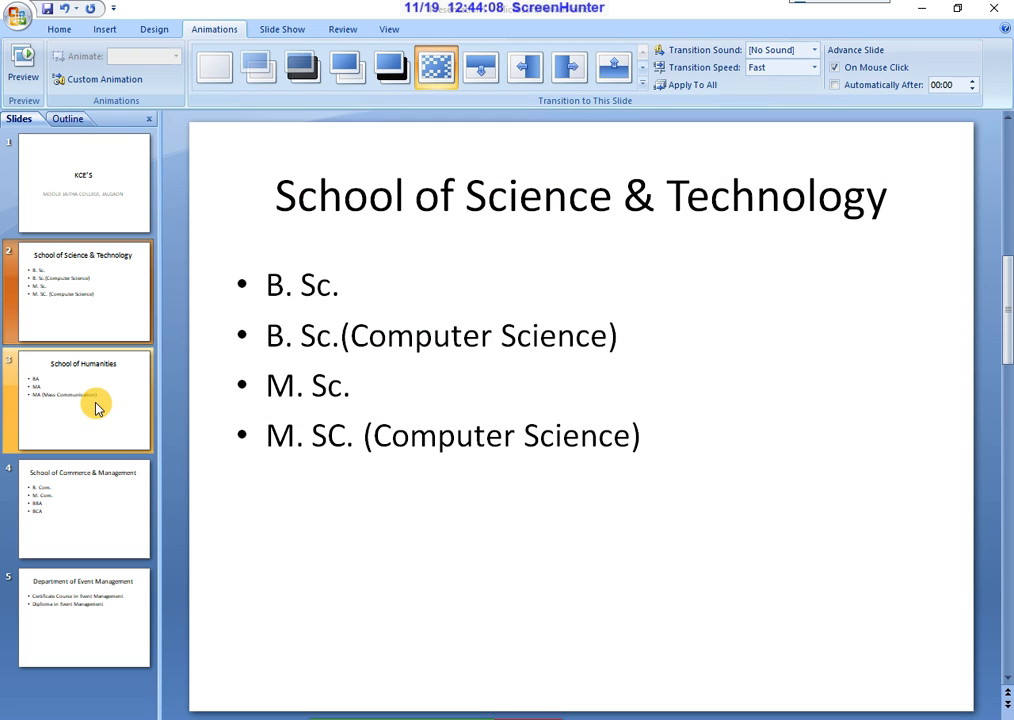
left_click(95, 405)
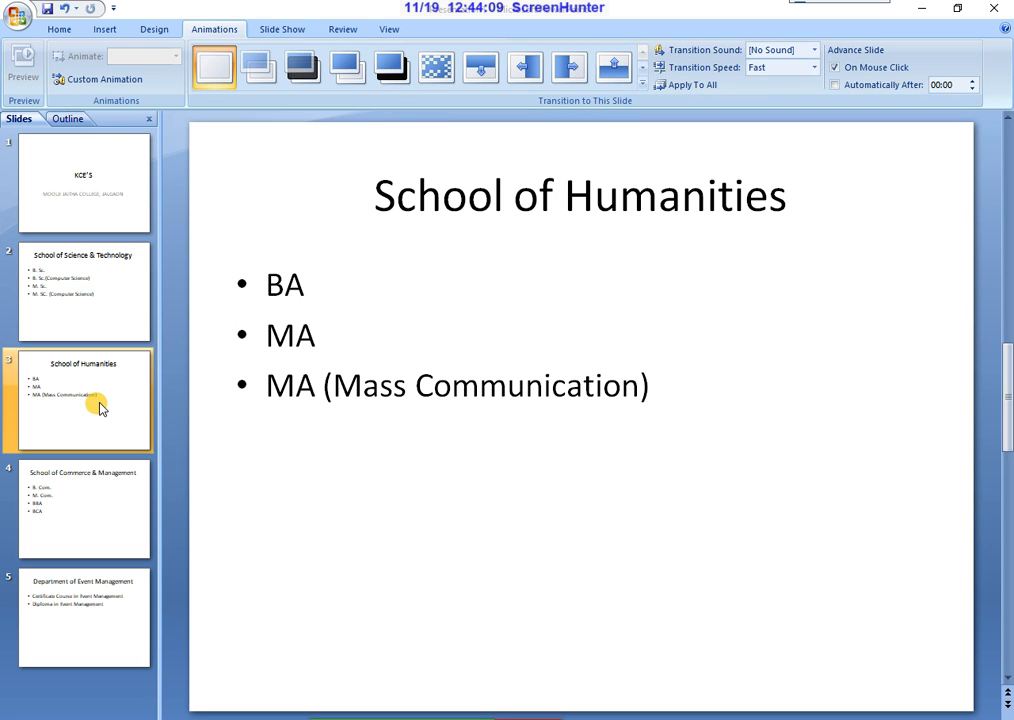
left_click(480, 67)
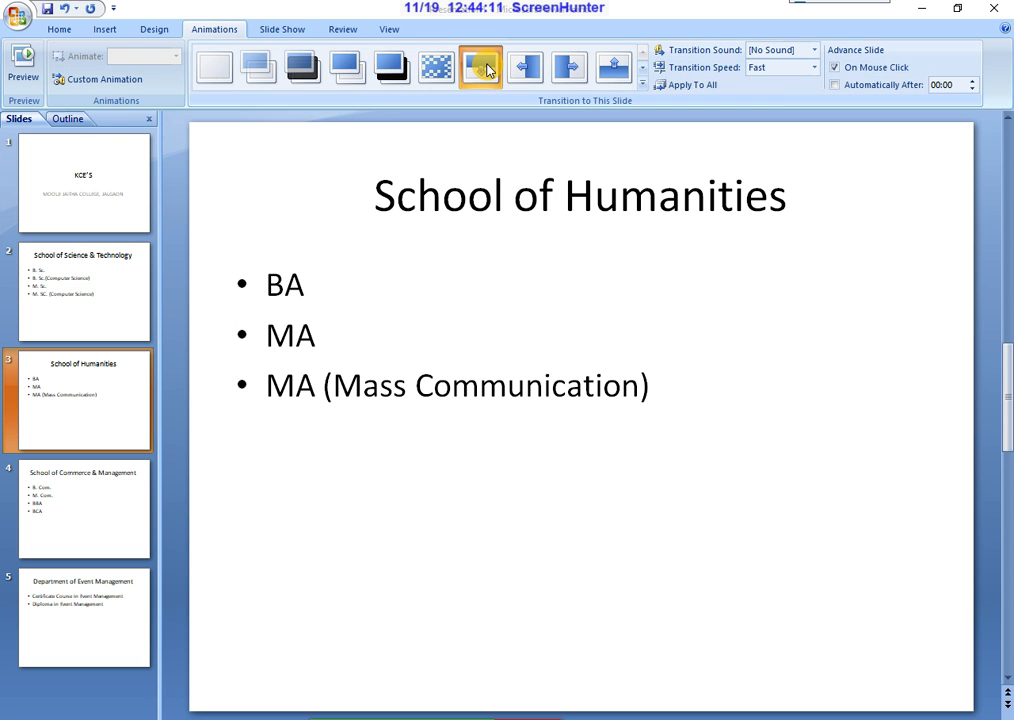
left_click(38, 482)
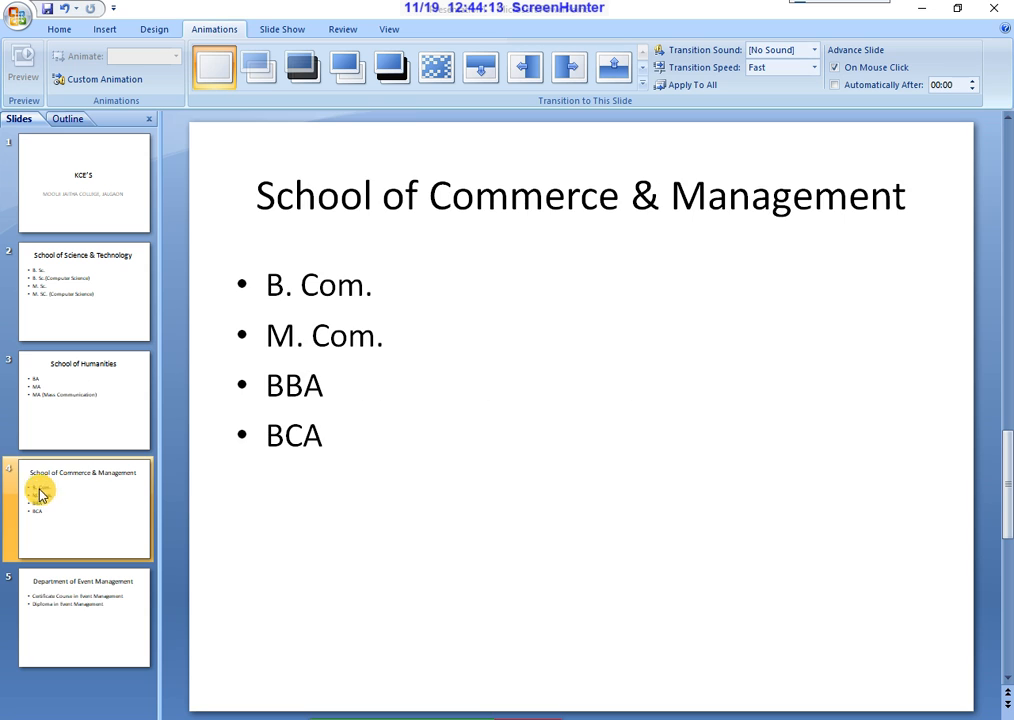
left_click(527, 76)
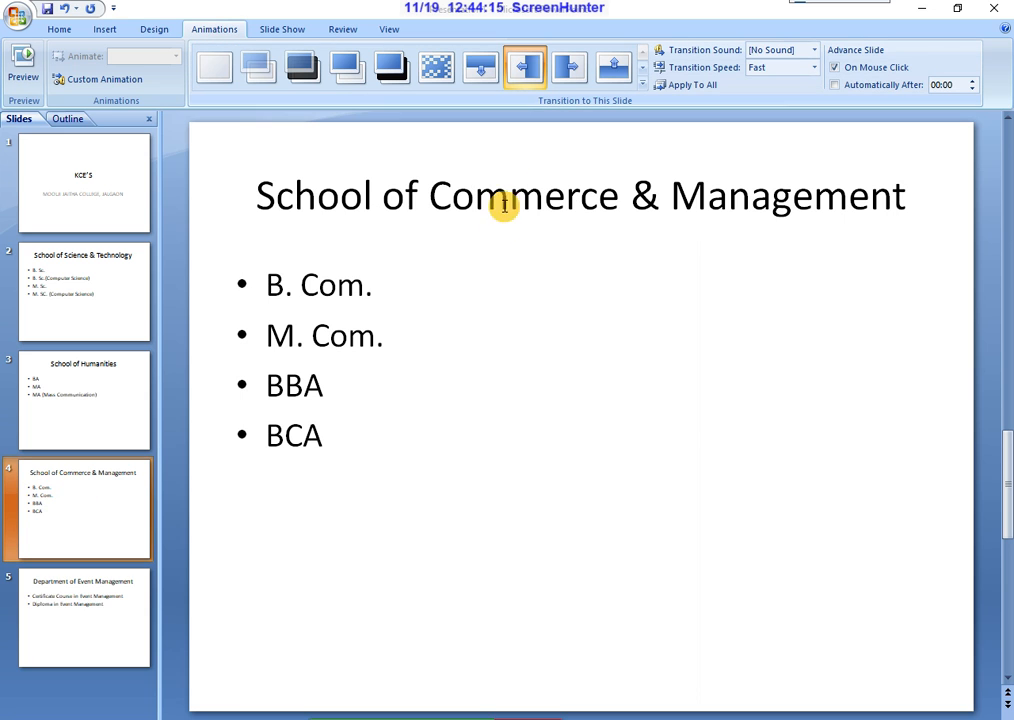
Apply the Wipe Up transition with the Arrow sound to the Department of Event Management slide
left_click(86, 608)
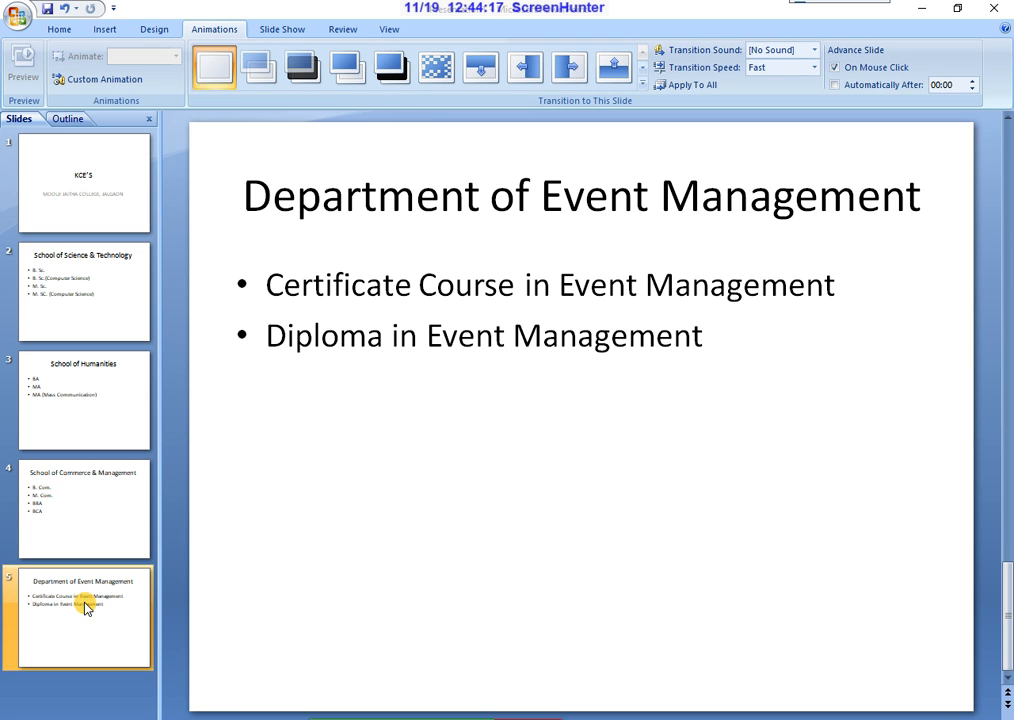
left_click(607, 77)
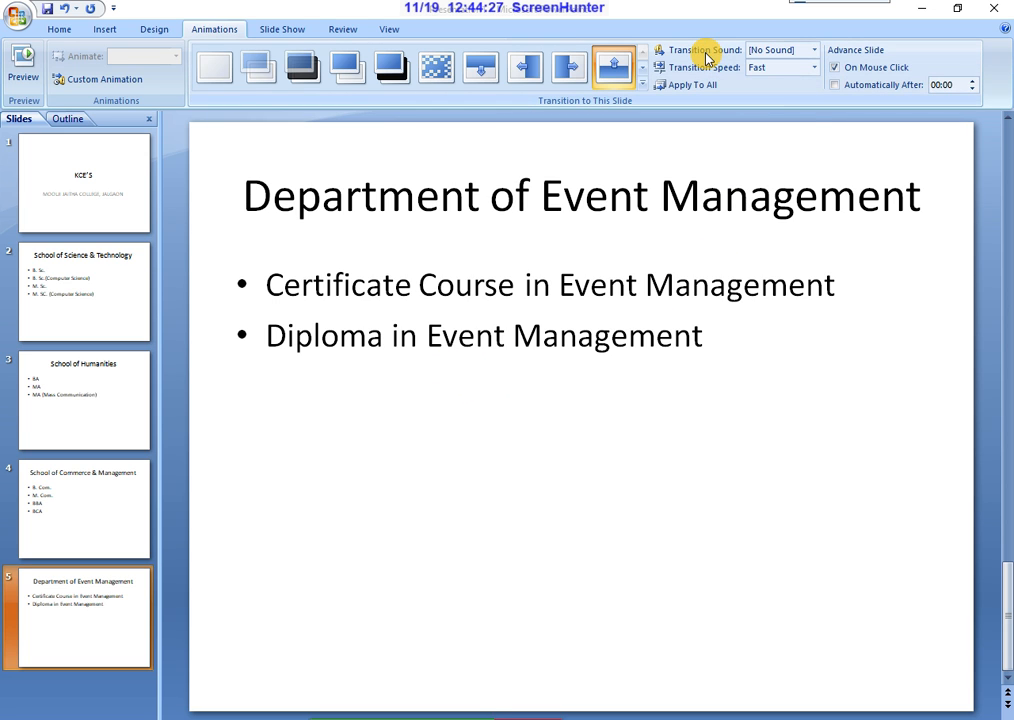
left_click(813, 50)
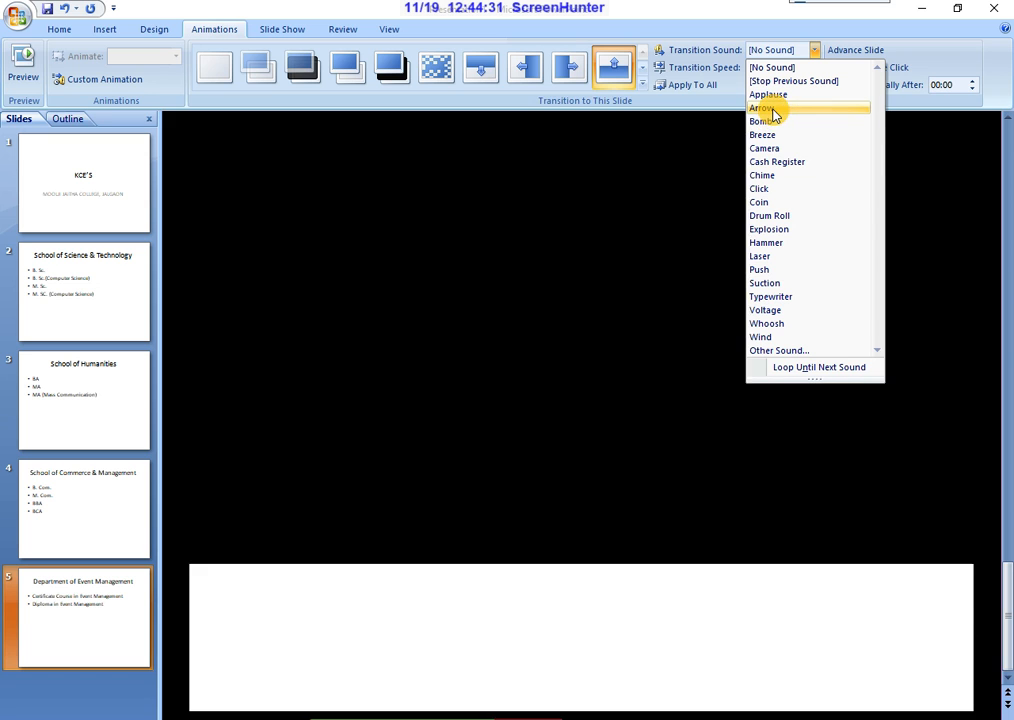
left_click(773, 110)
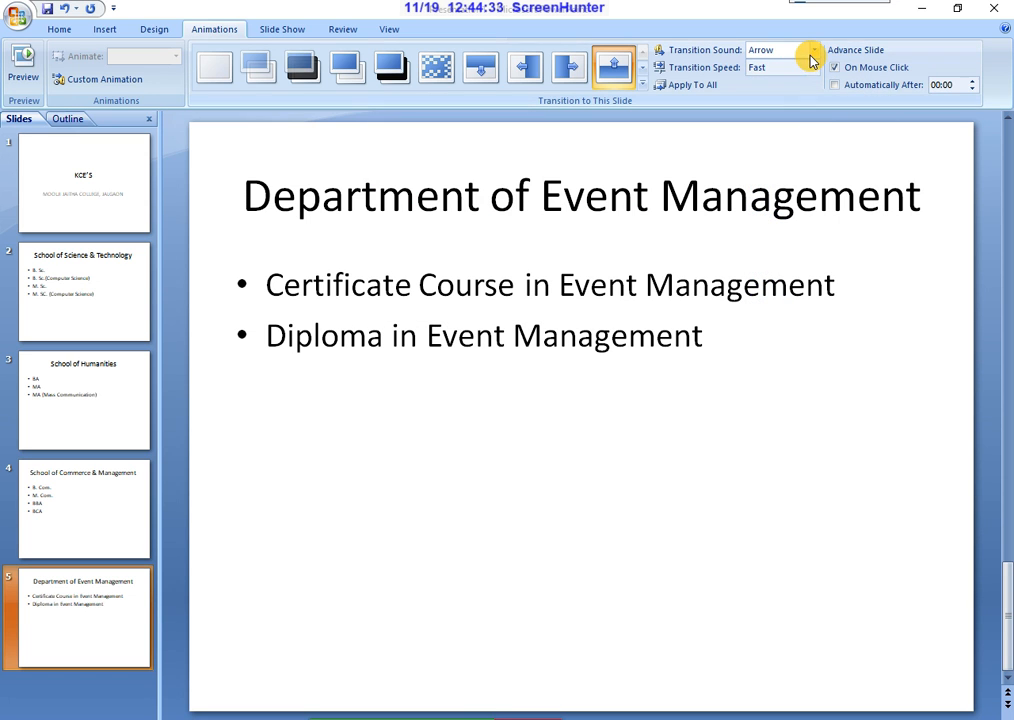
Set the title slide's transition speed to Slow and its transition sound to Applause
left_click(104, 192)
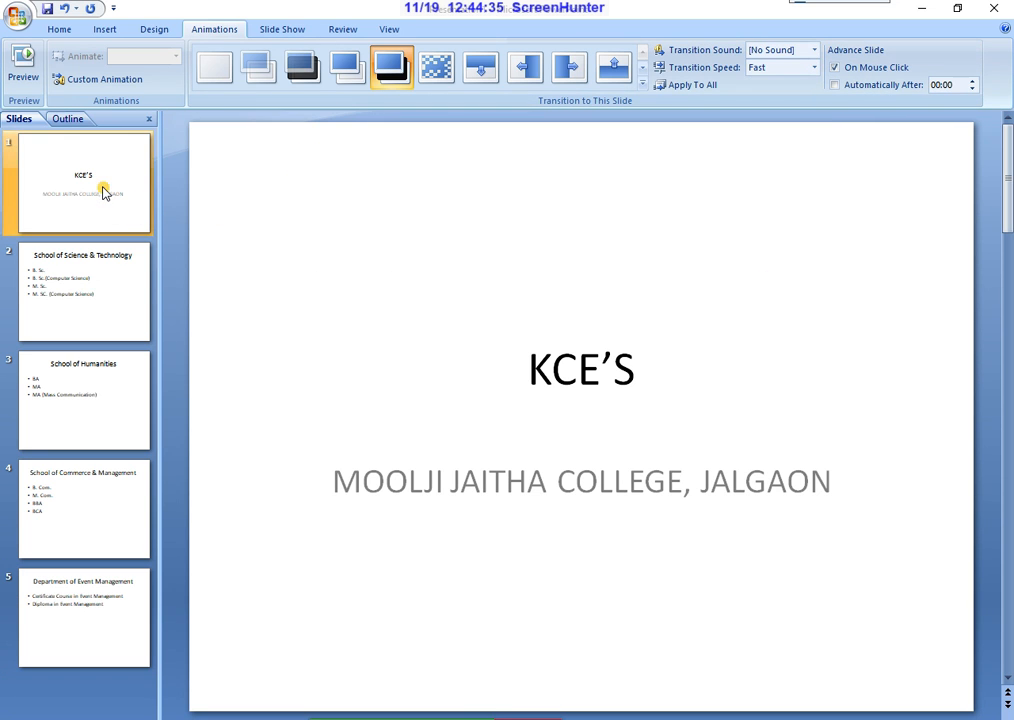
left_click(813, 69)
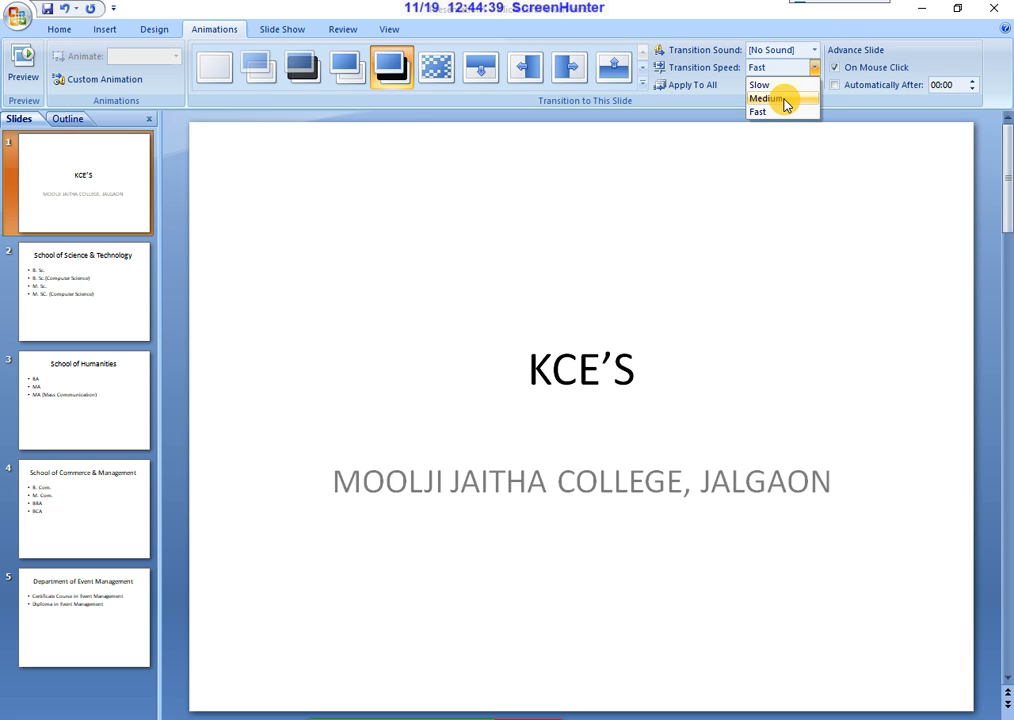
left_click(776, 87)
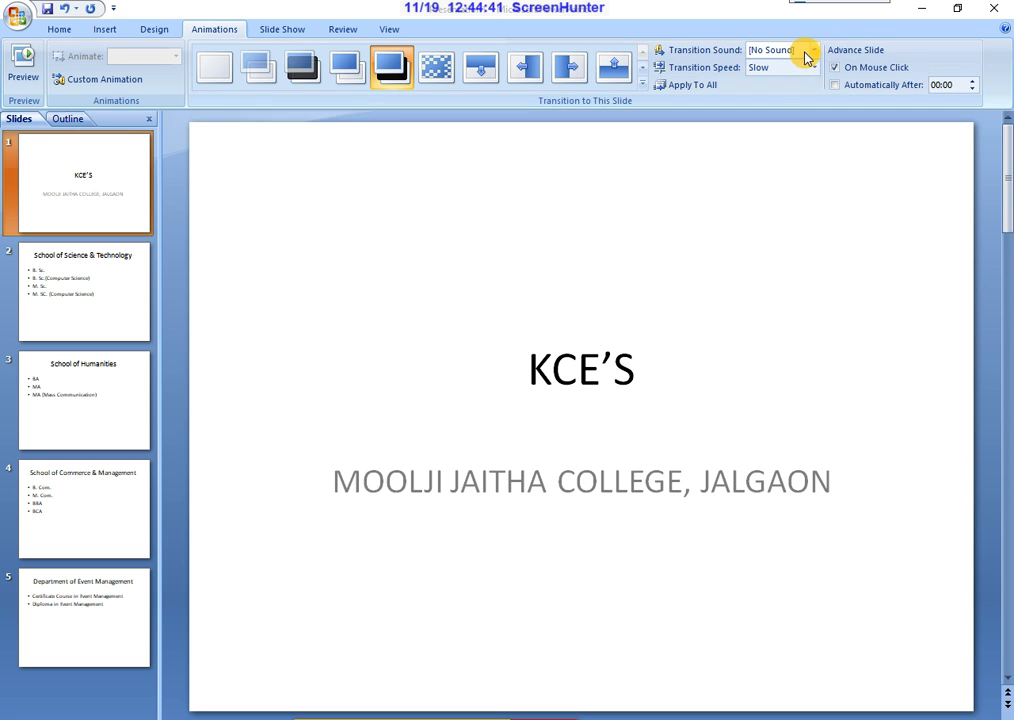
left_click(810, 51)
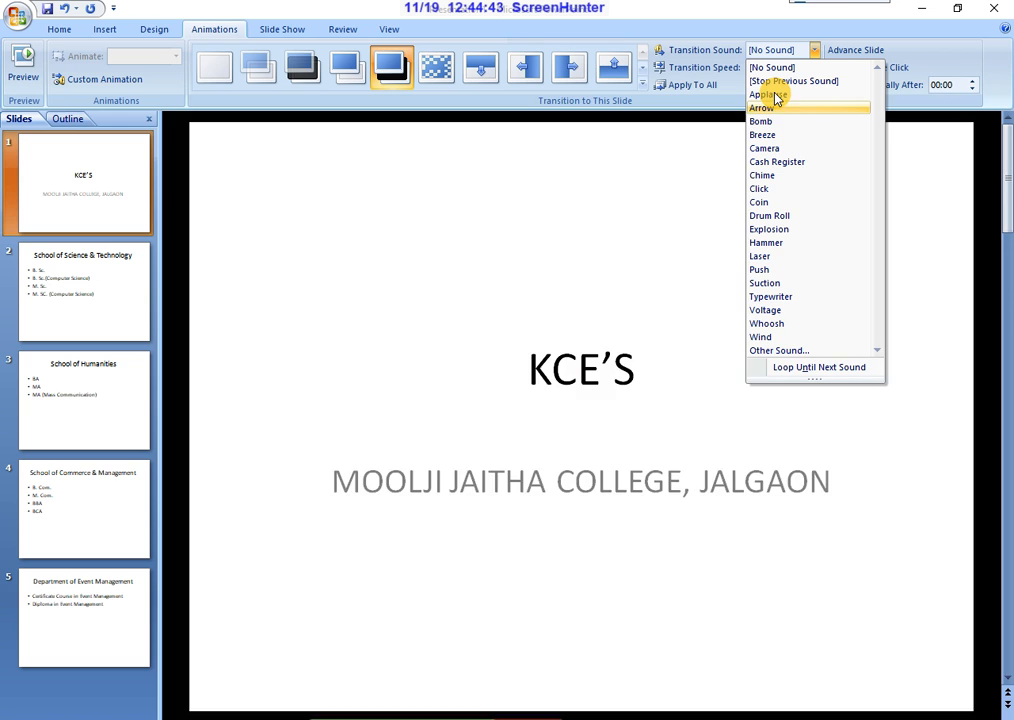
left_click(776, 95)
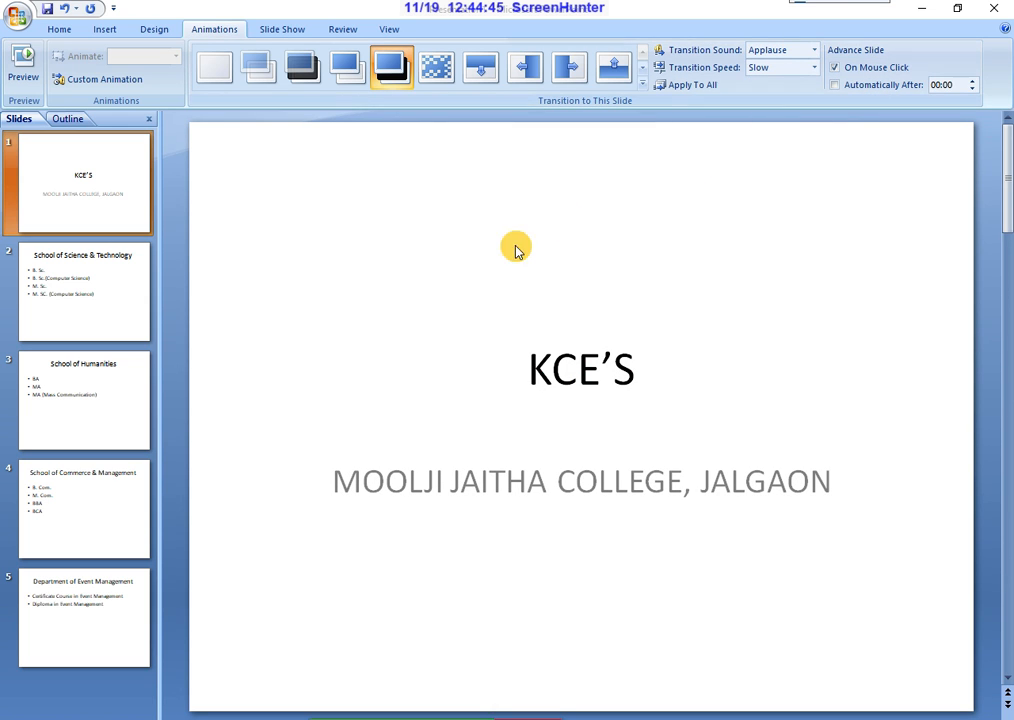
Give the School of Science & Technology slide the Arrow transition sound and Slow transition speed
left_click(79, 291)
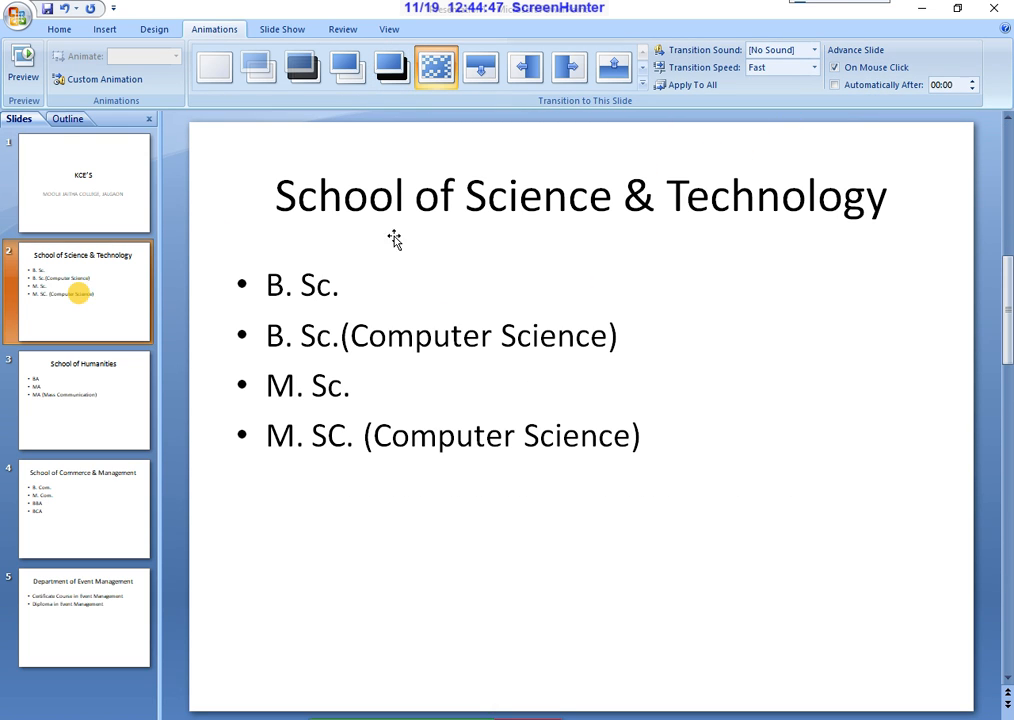
left_click(814, 50)
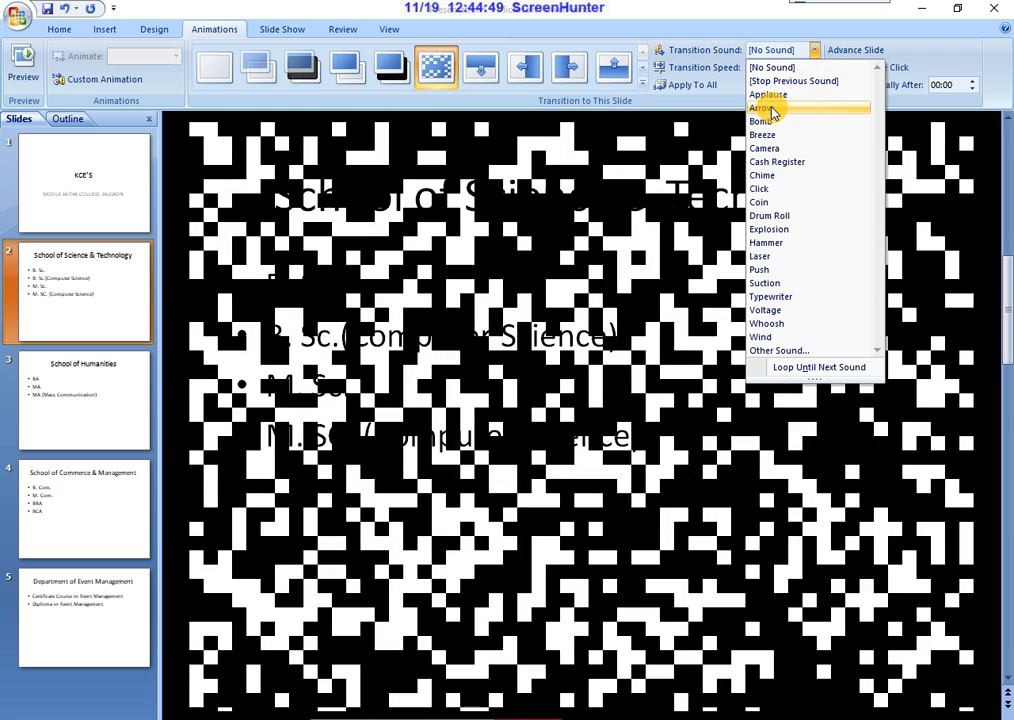
left_click(772, 107)
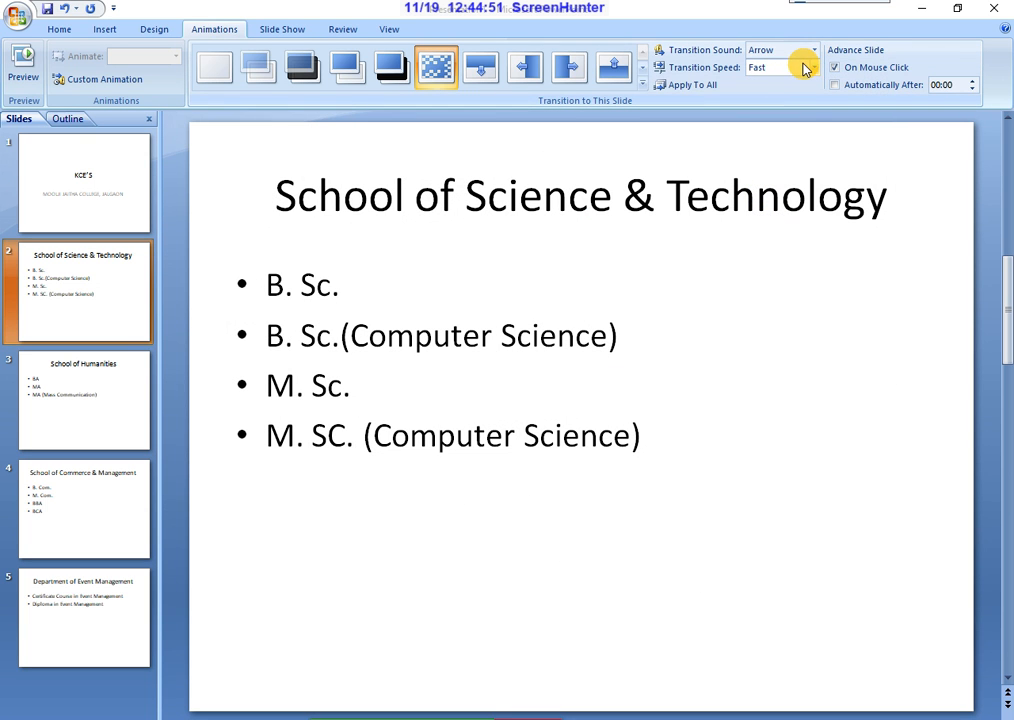
left_click(813, 68)
left_click(767, 99)
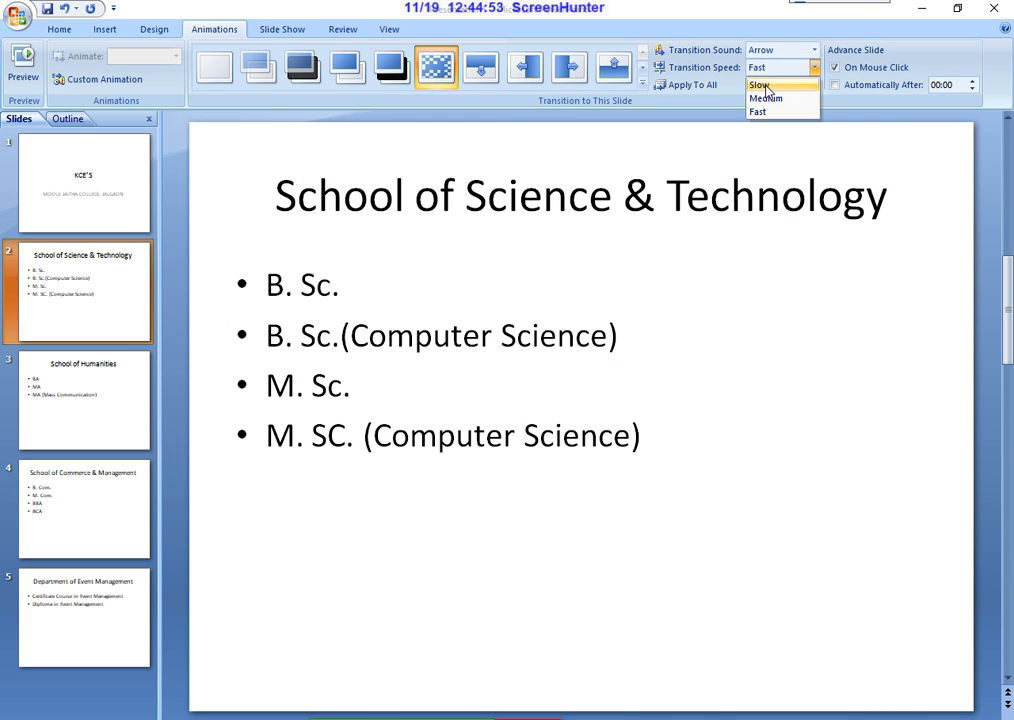
left_click(767, 87)
Give the School of Humanities slide the Cash Register transition sound and Slow transition speed
left_click(104, 416)
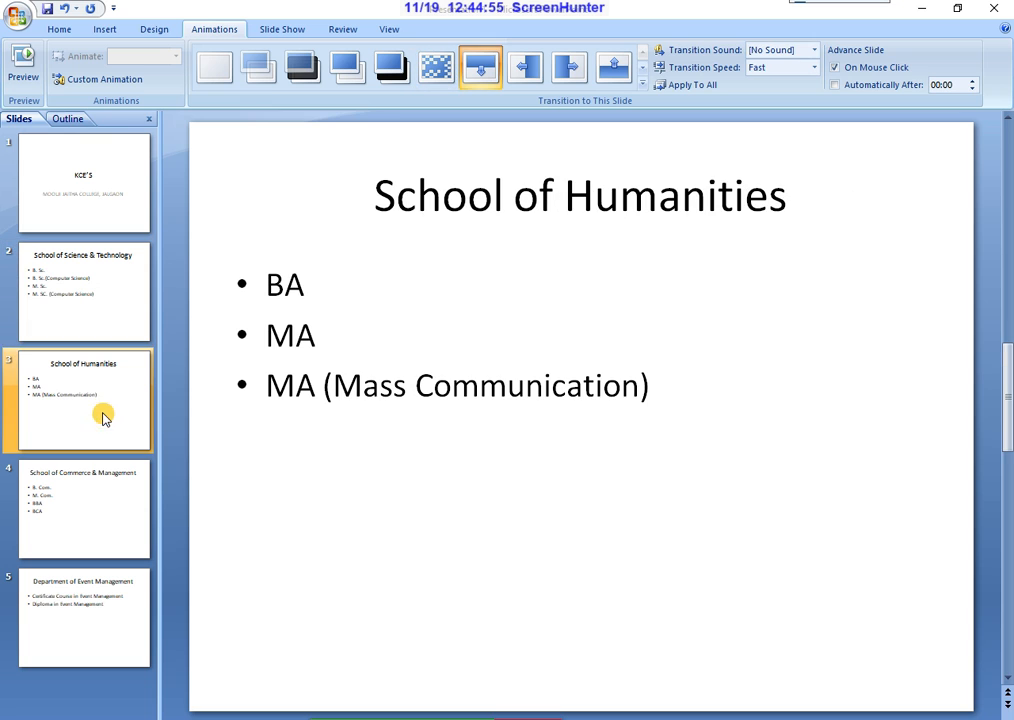
left_click(805, 50)
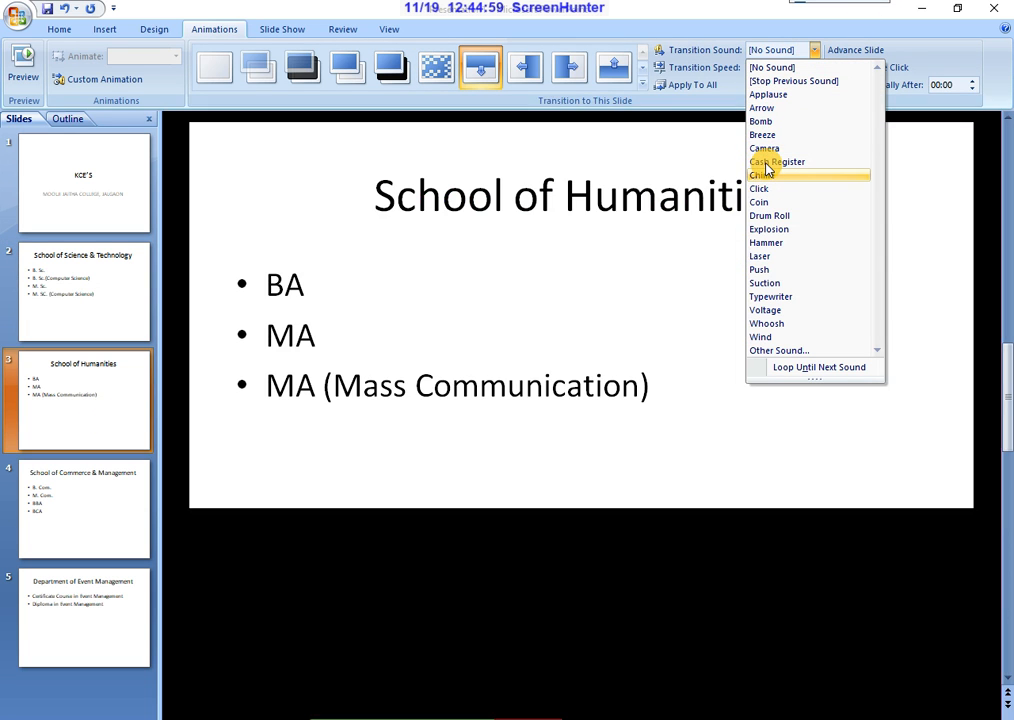
left_click(767, 163)
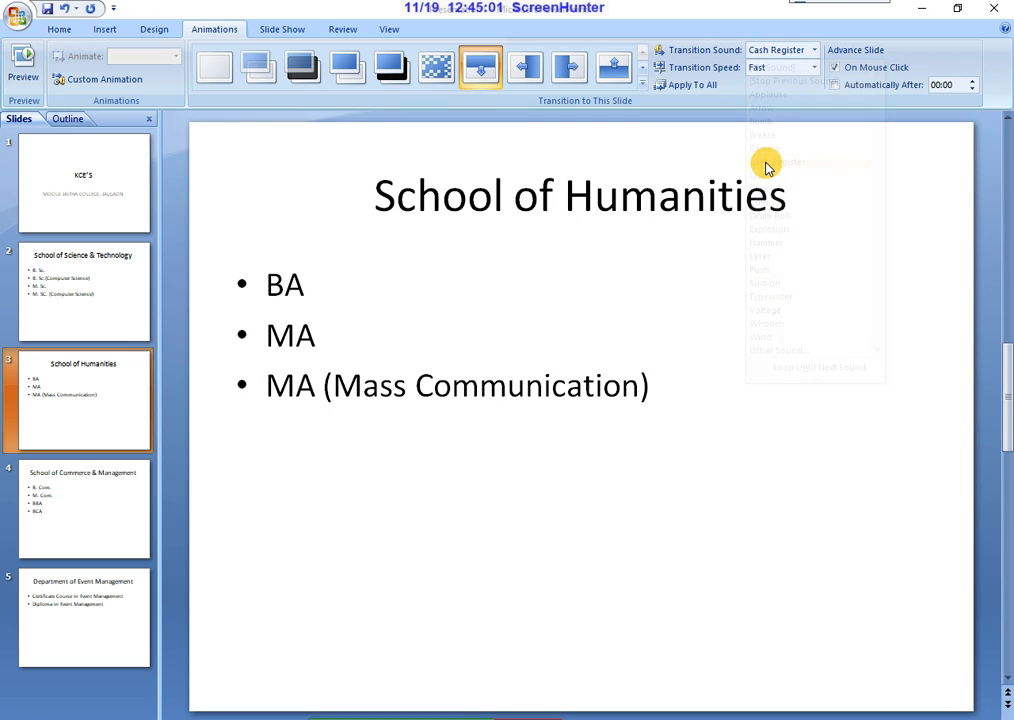
left_click(814, 67)
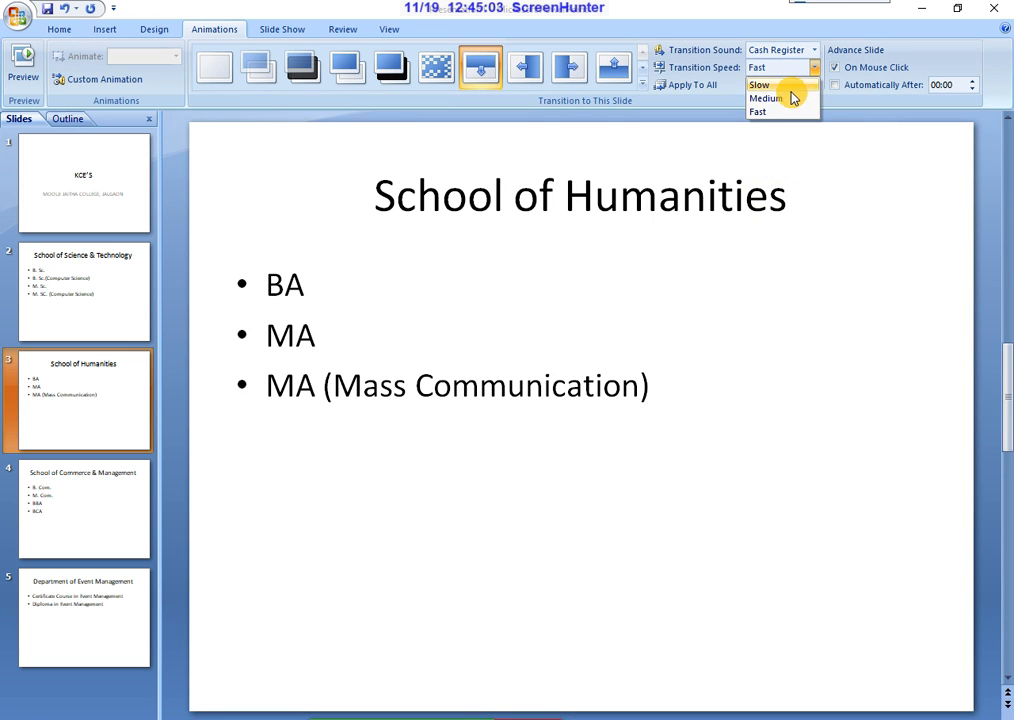
left_click(780, 86)
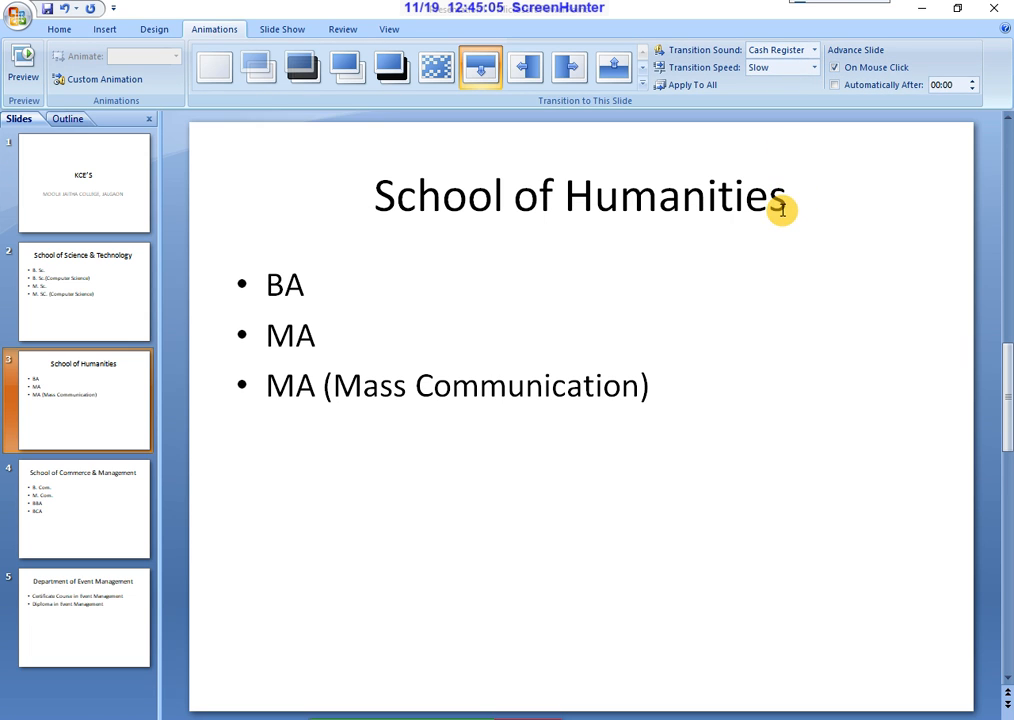
Set the transition sound of the School of Commerce & Management slide to Arrow
left_click(97, 542)
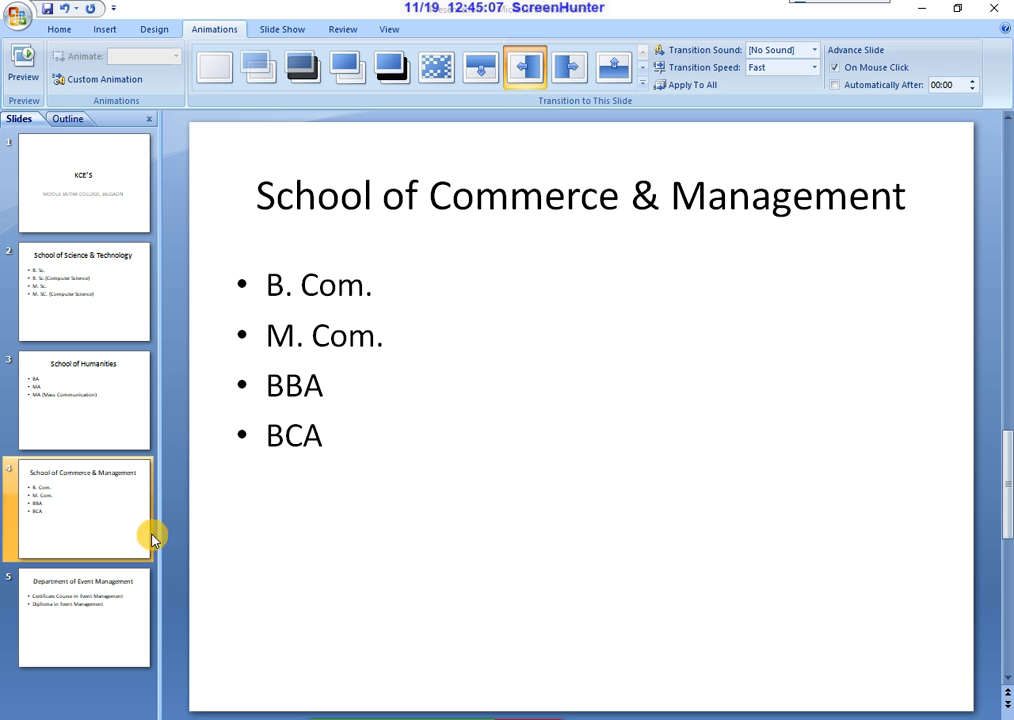
left_click(801, 50)
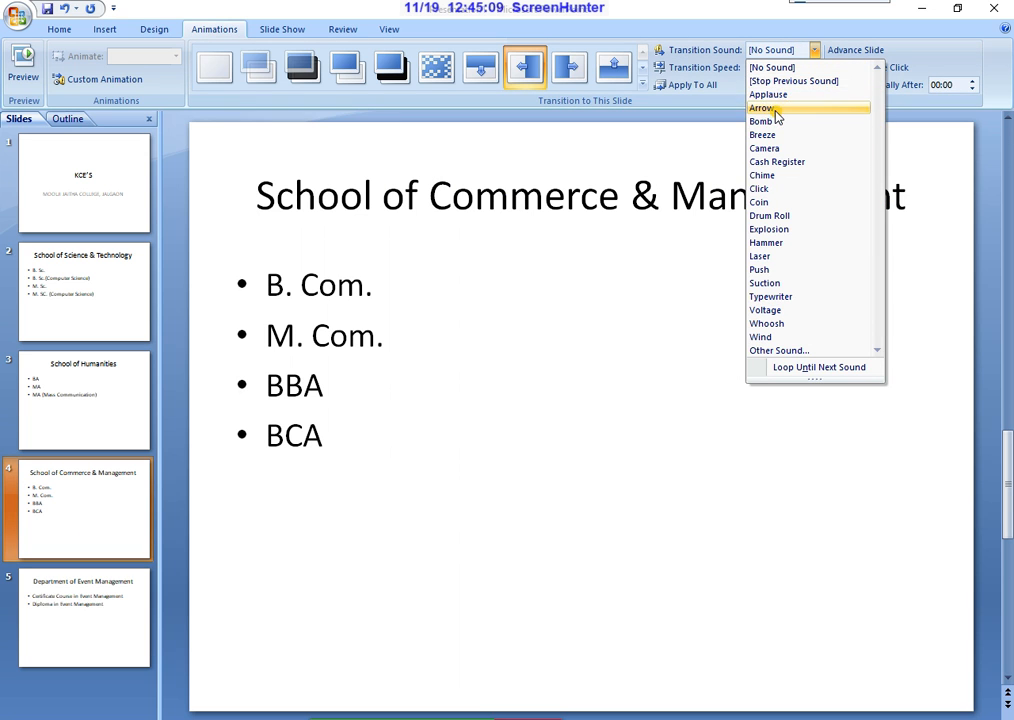
left_click(775, 108)
Set the Department of Event Management slide's transition sound to Cash Register and make it advance automatically after 00:02
left_click(87, 640)
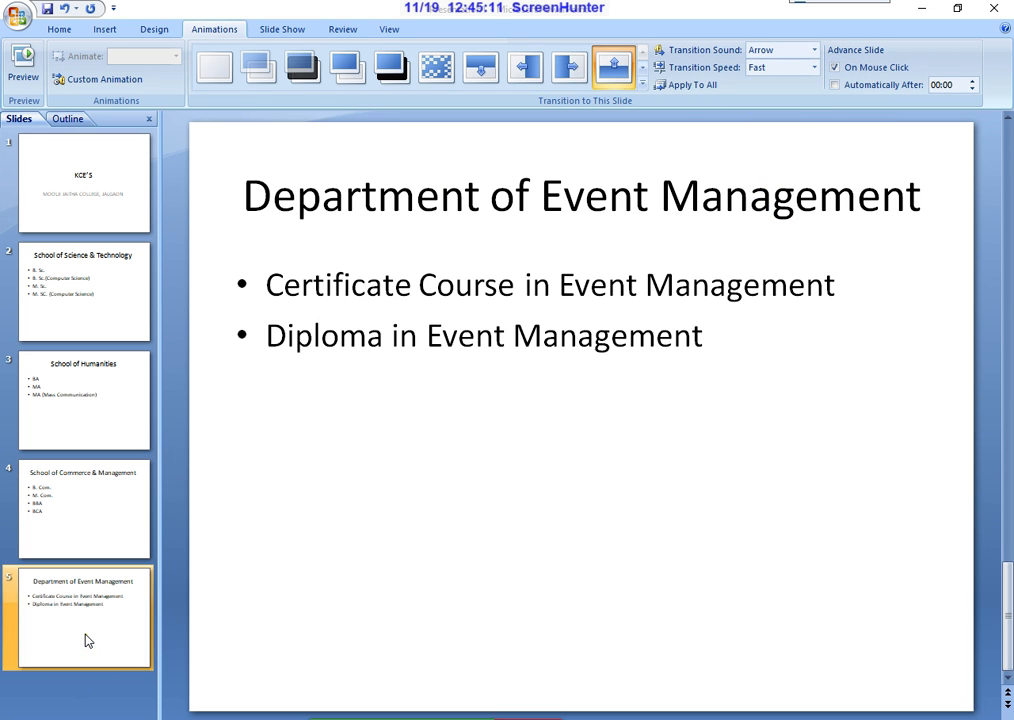
left_click(815, 50)
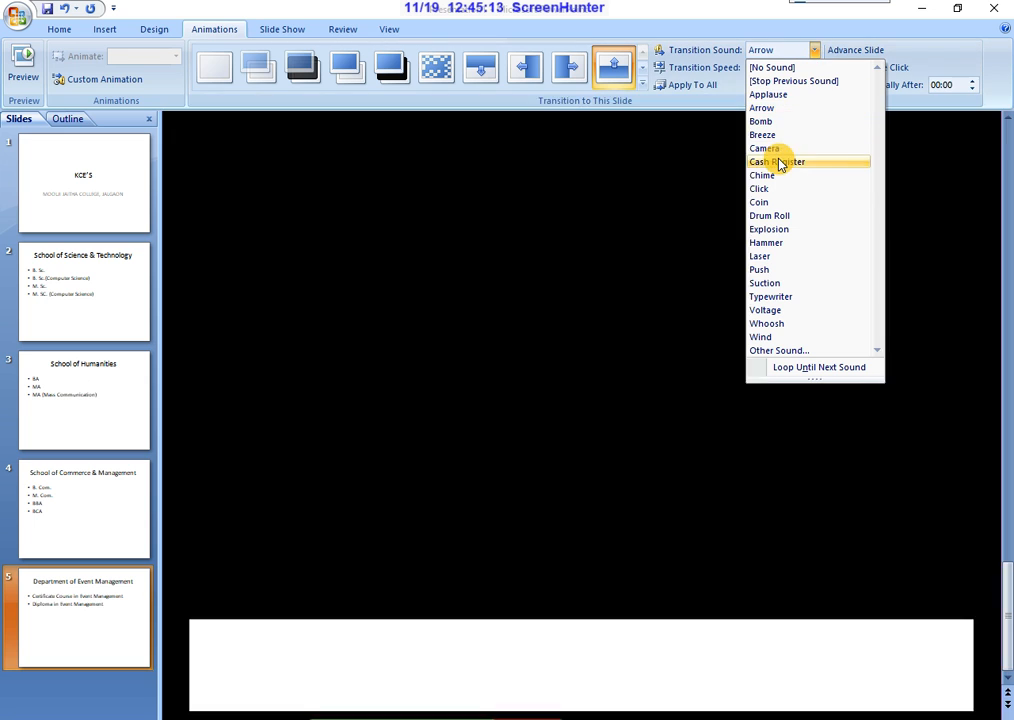
left_click(777, 161)
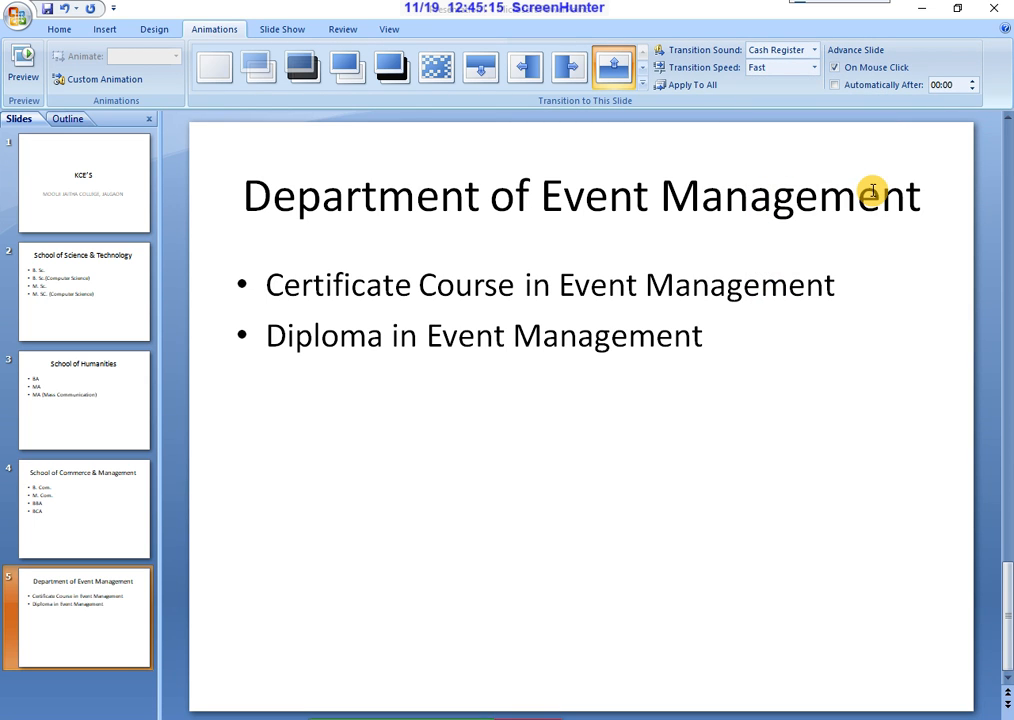
left_click(970, 82)
left_click(970, 82)
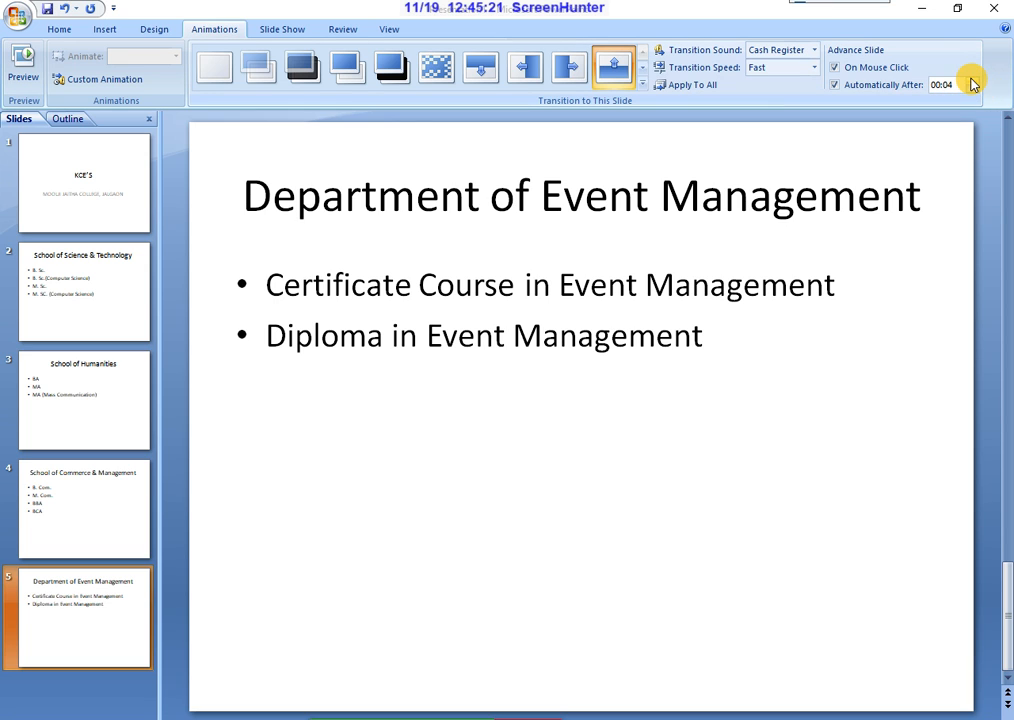
left_click(972, 88)
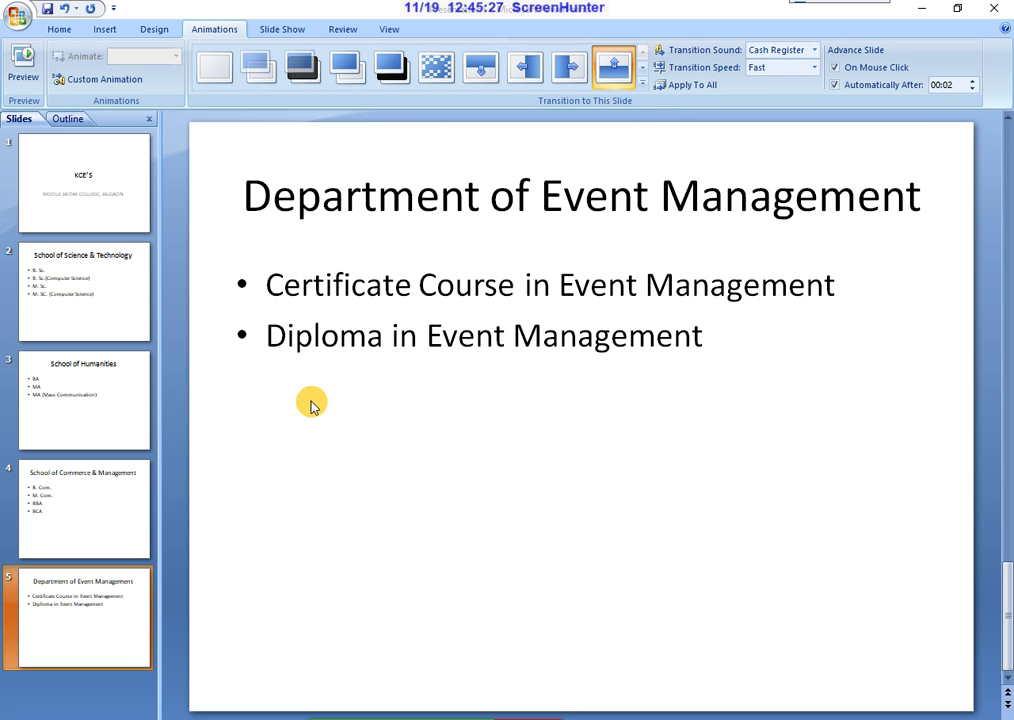
Play the slide show from the KCE'S title slide through all five slides and exit at the end
left_click(71, 197)
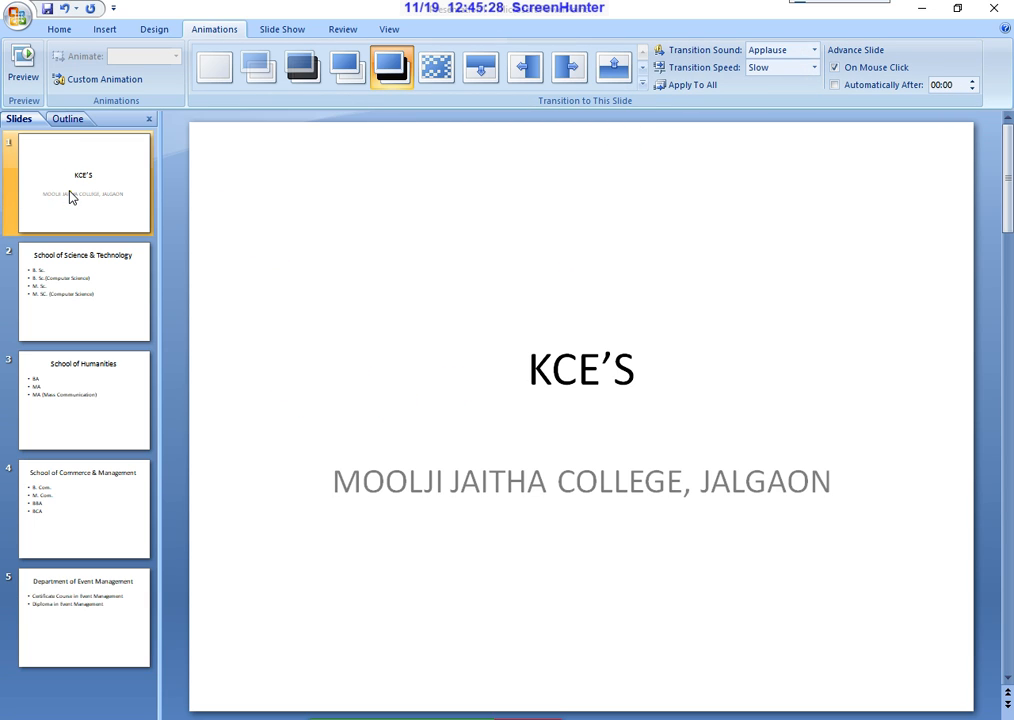
left_click(283, 29)
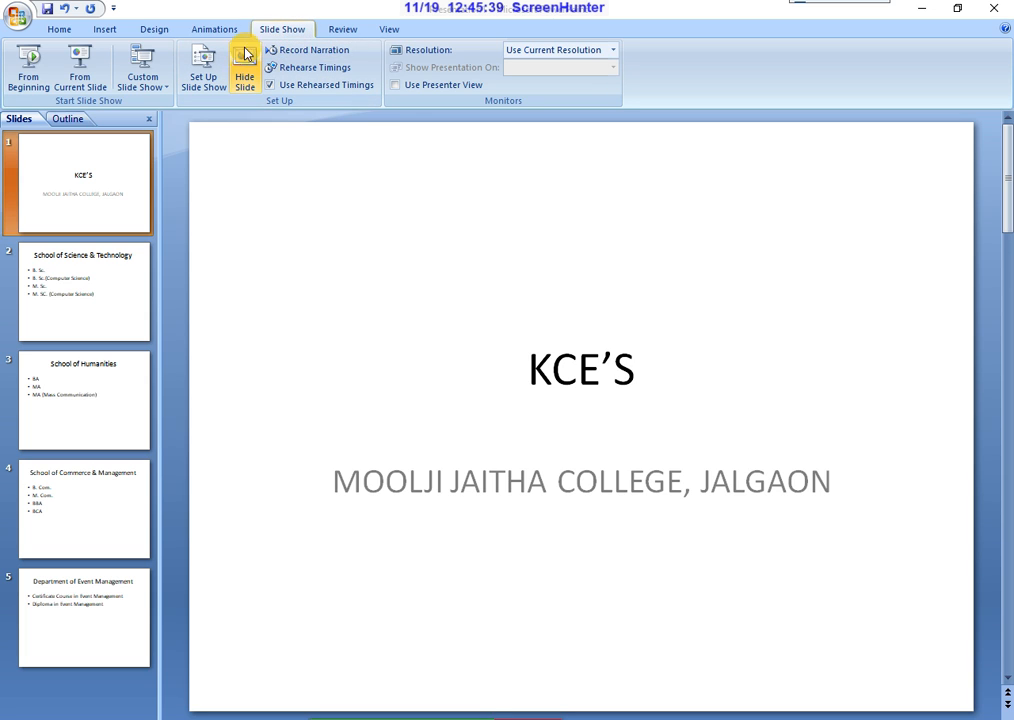
left_click(19, 78)
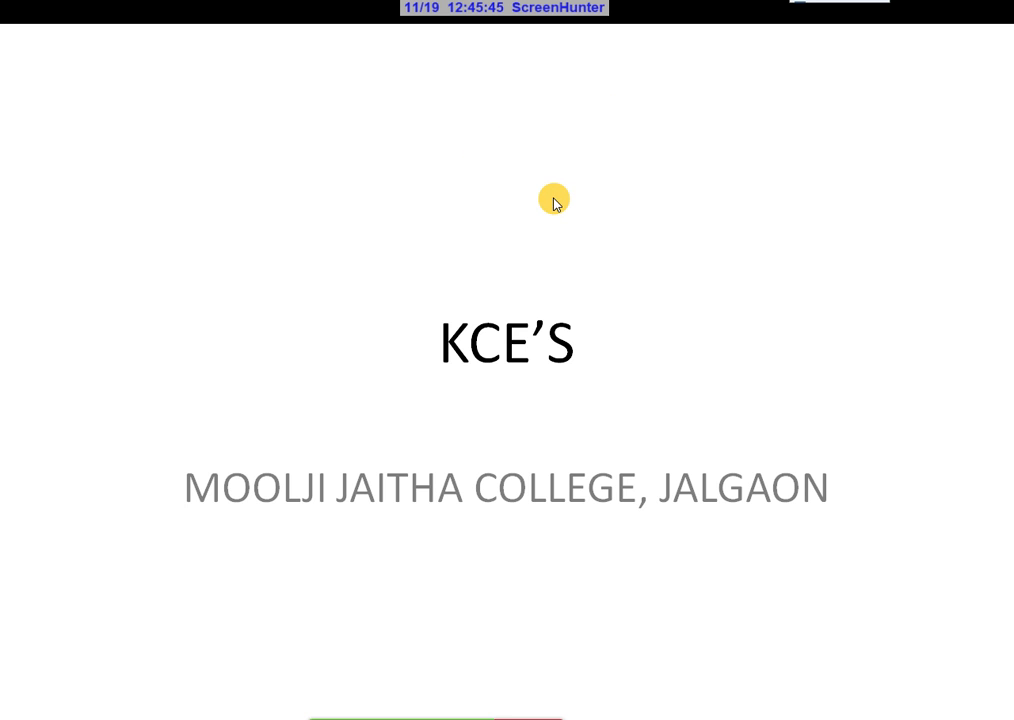
left_click(555, 201)
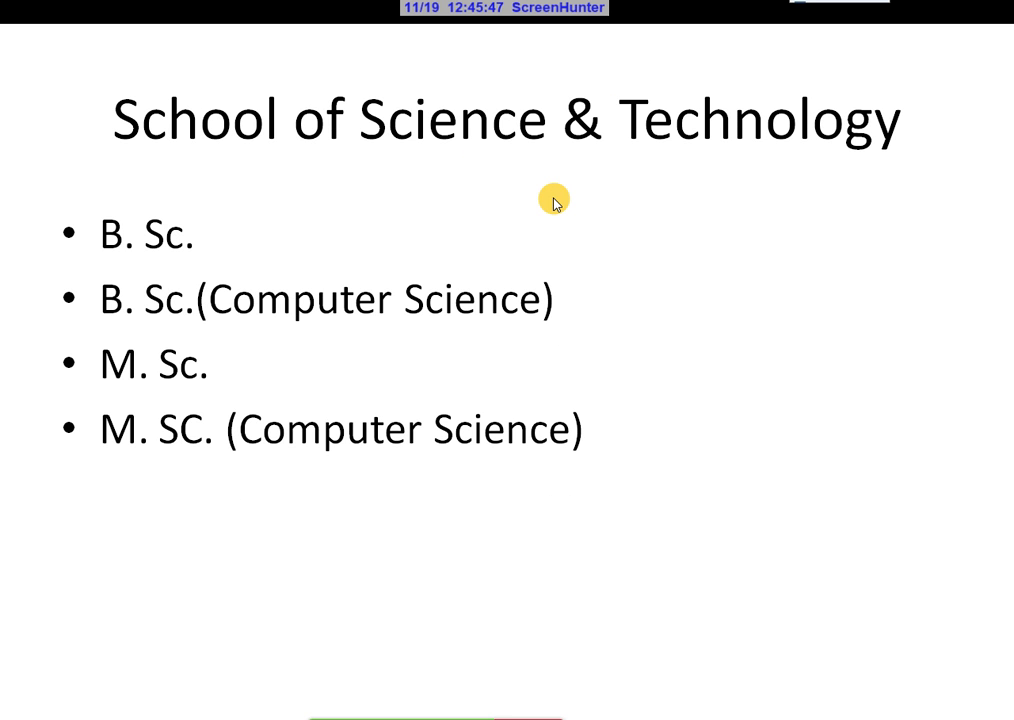
left_click(538, 229)
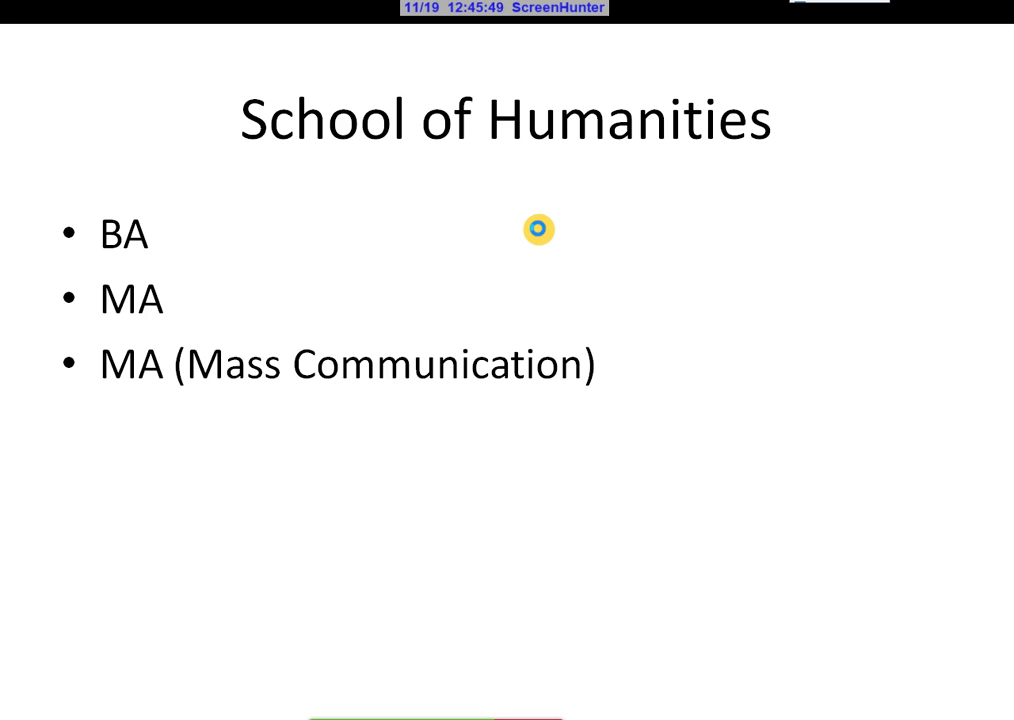
left_click(538, 230)
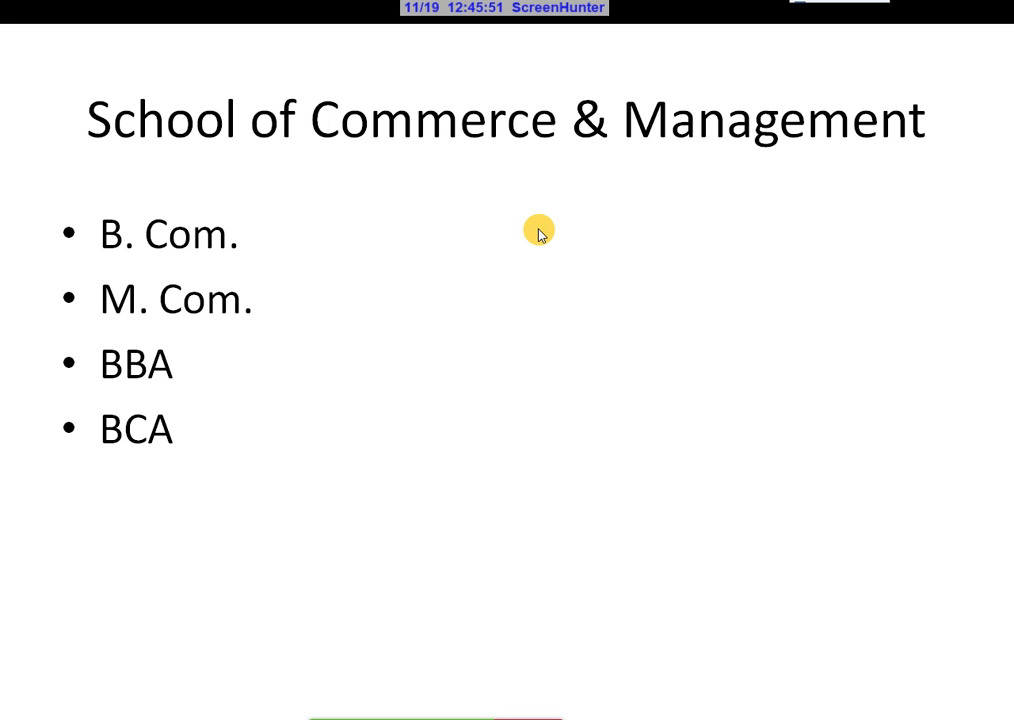
left_click(538, 232)
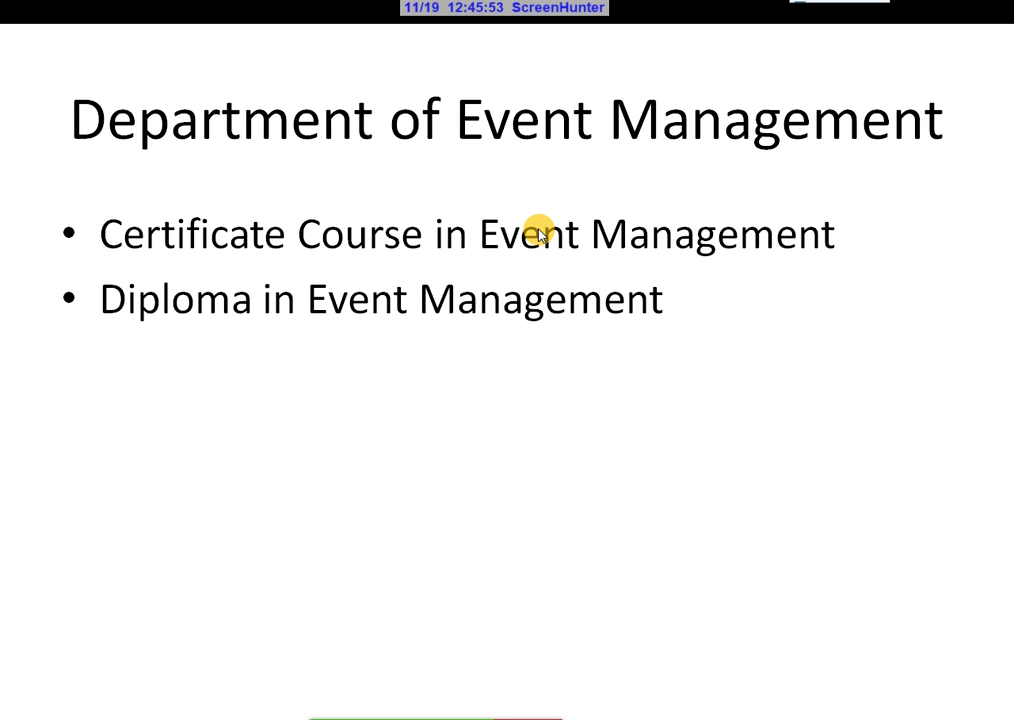
left_click(538, 233)
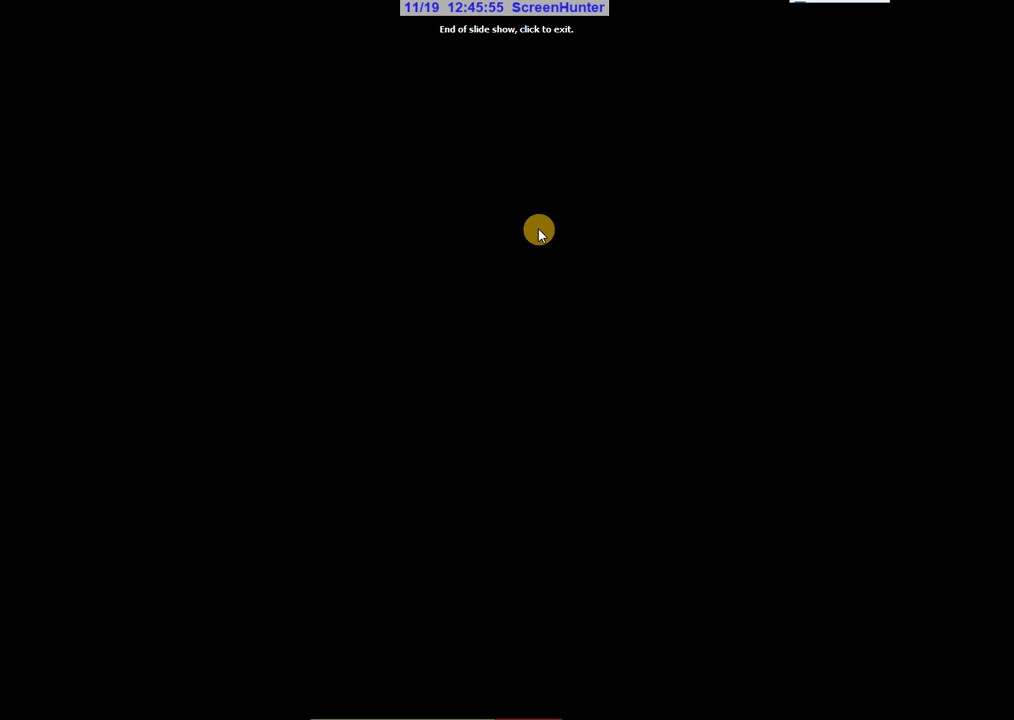
left_click(538, 232)
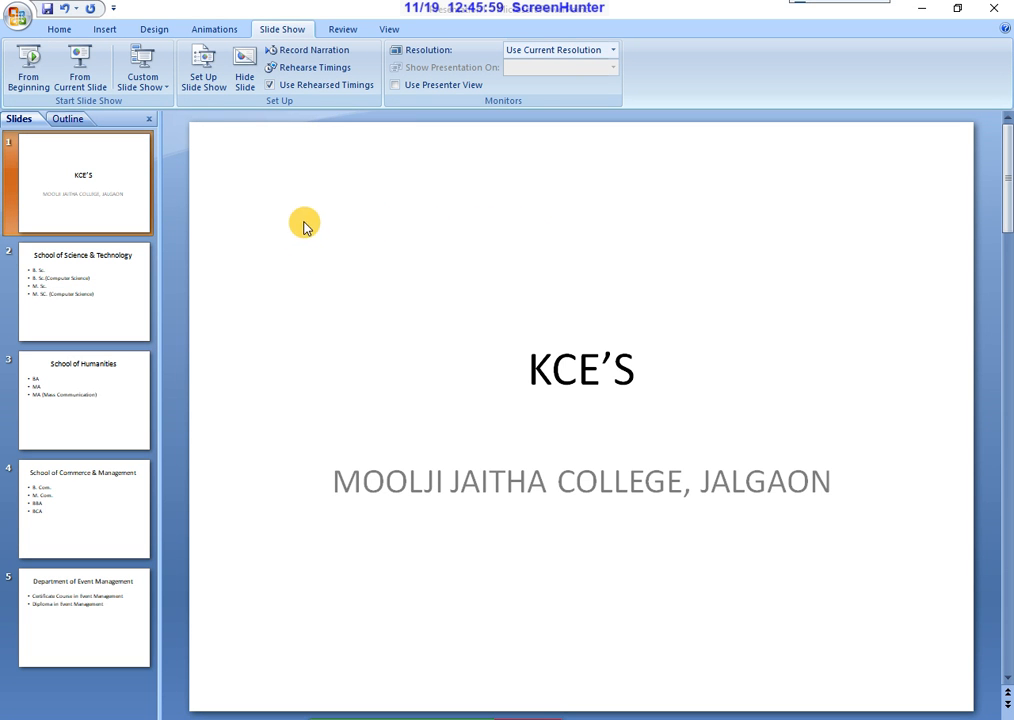
View the presentation in Slide Sorter and Notes Page views and return to Normal view
left_click(345, 32)
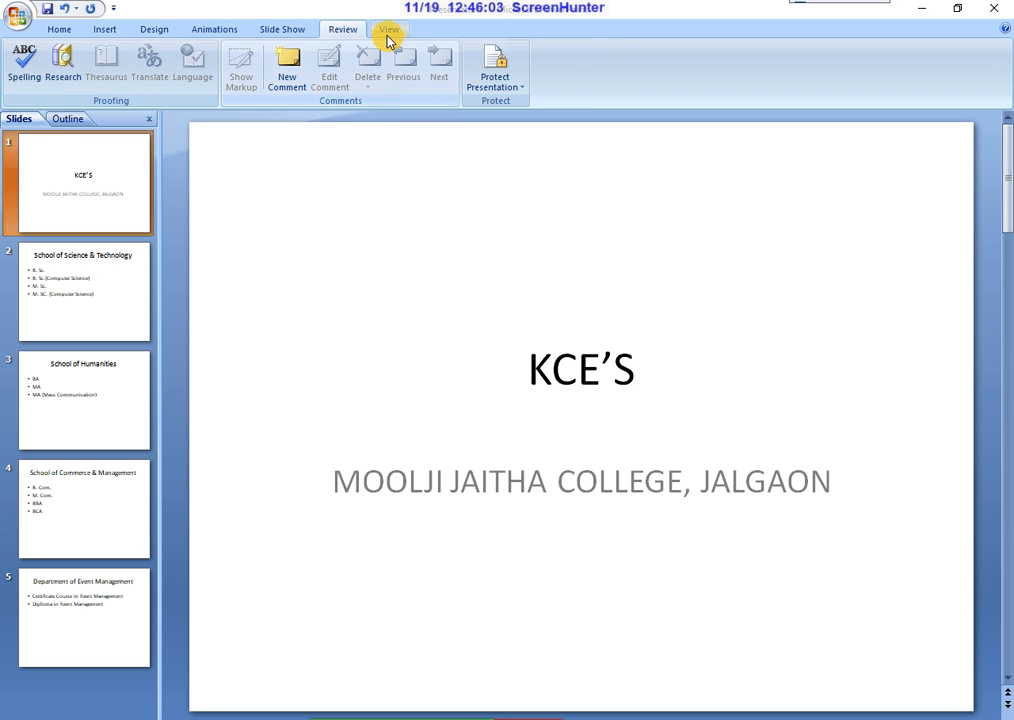
left_click(389, 32)
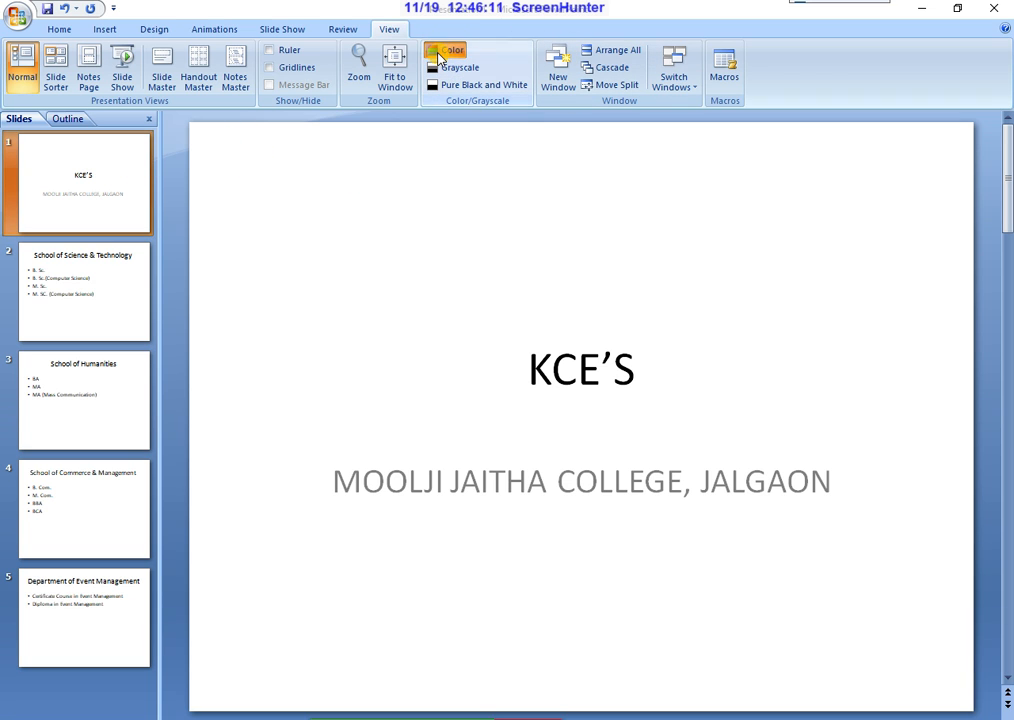
left_click(95, 282)
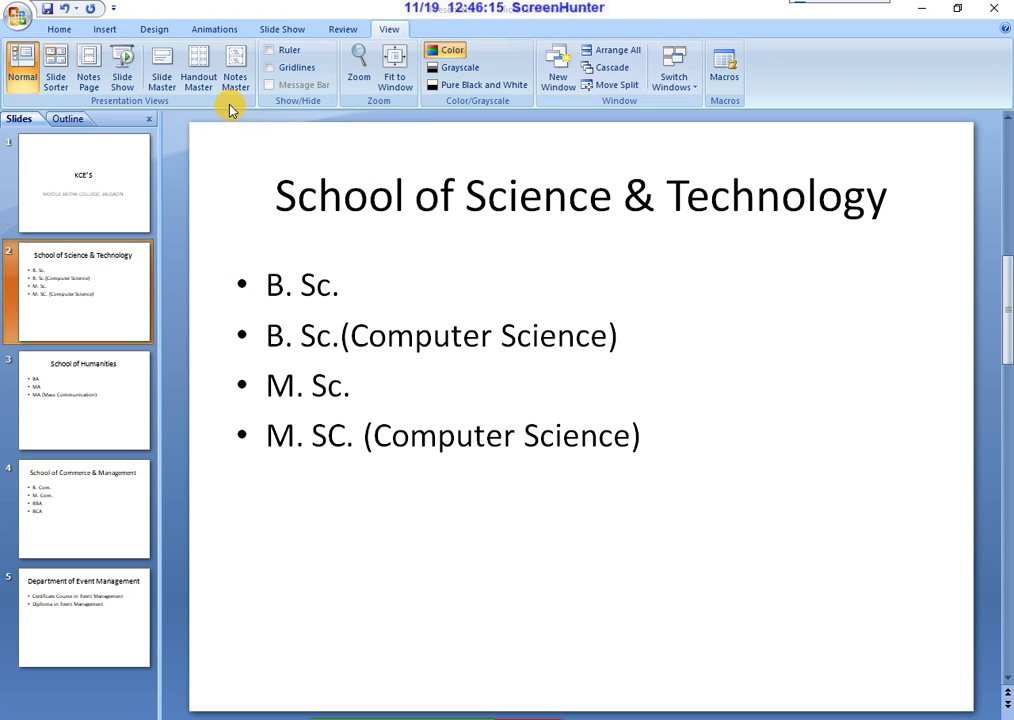
left_click(61, 79)
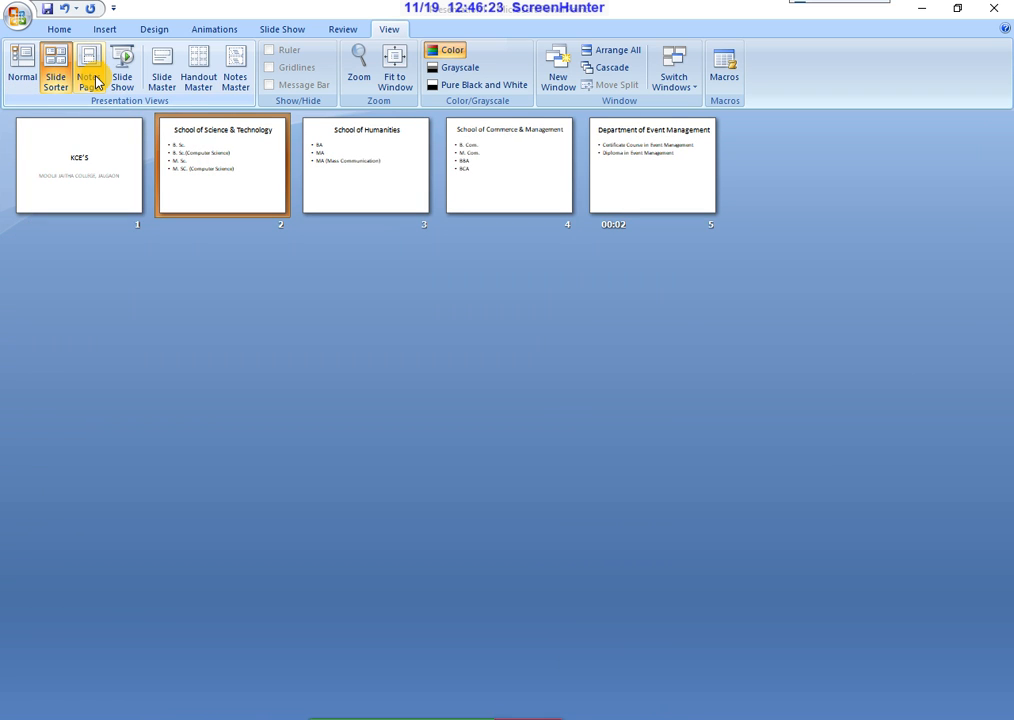
left_click(95, 82)
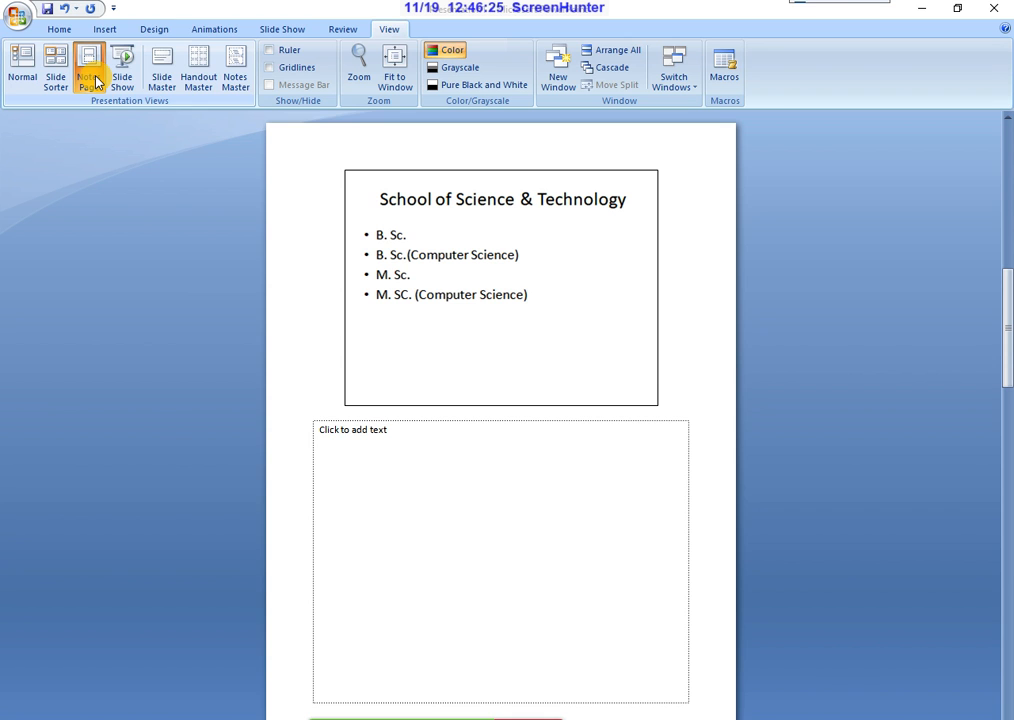
left_click(56, 68)
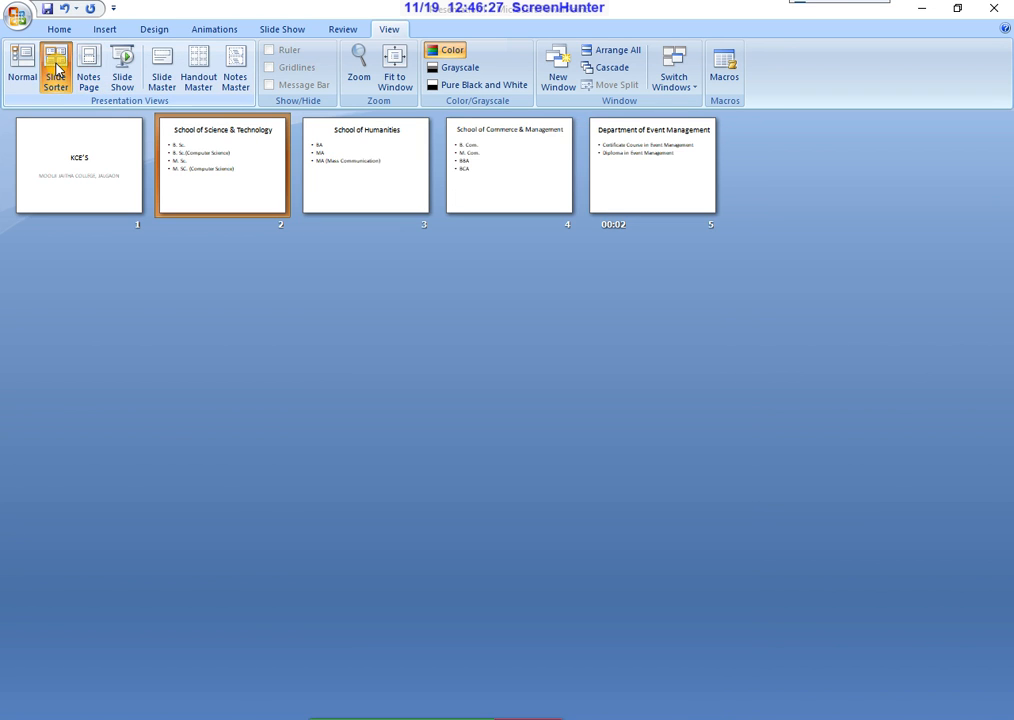
left_click(24, 70)
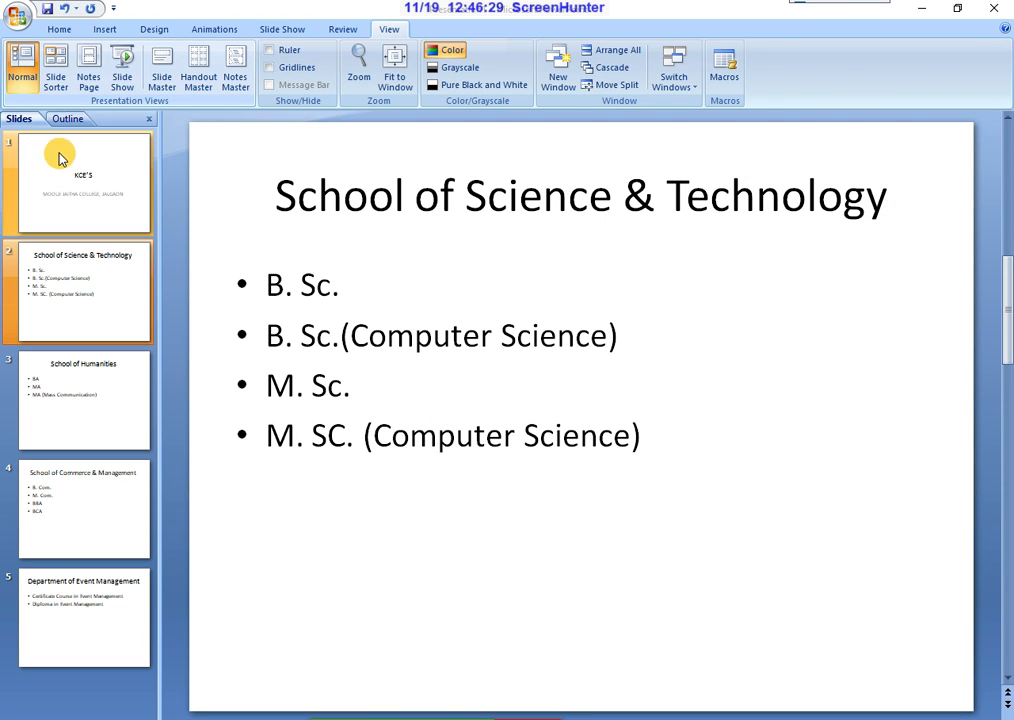
Examine the movie and sound insertion choices and the slide orientation choices for the presentation
left_click(102, 30)
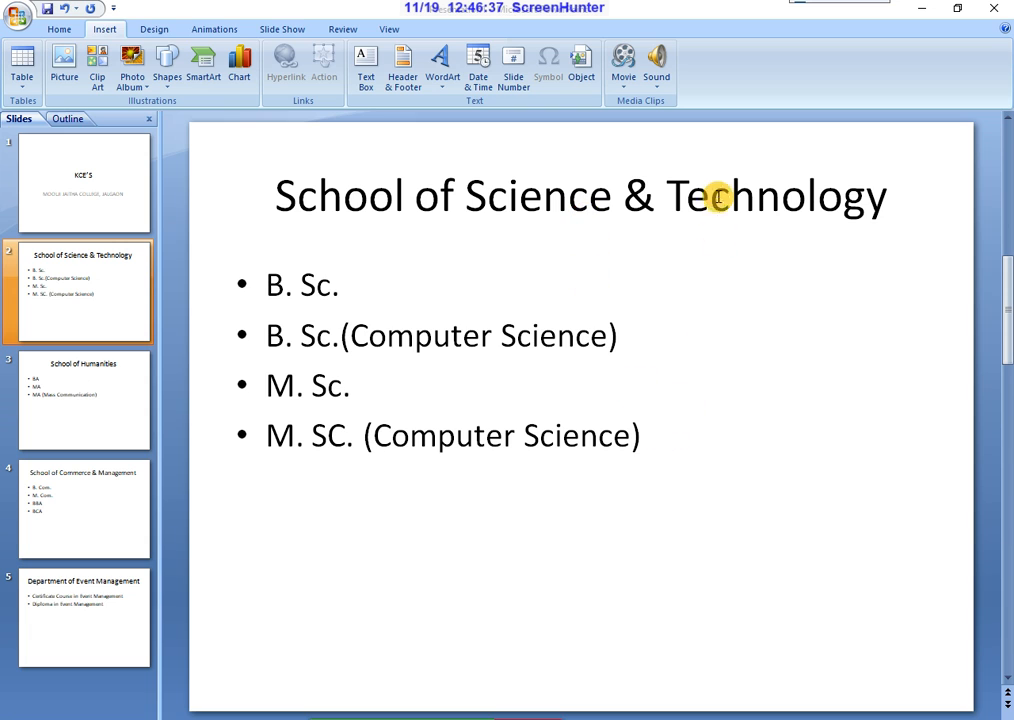
left_click(478, 274)
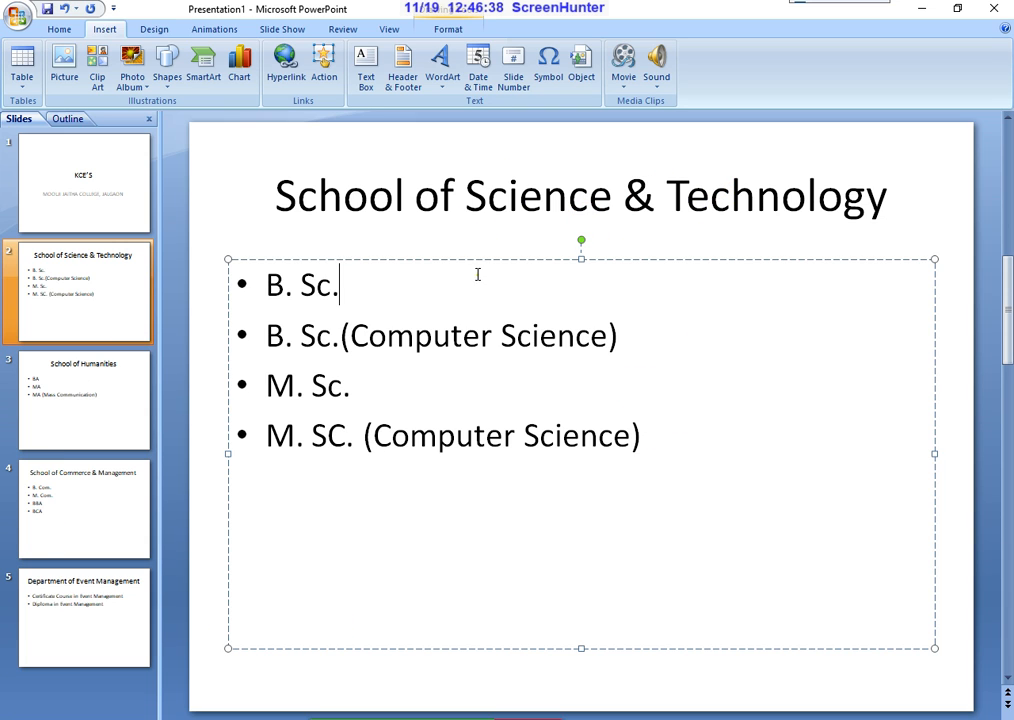
left_click(118, 220)
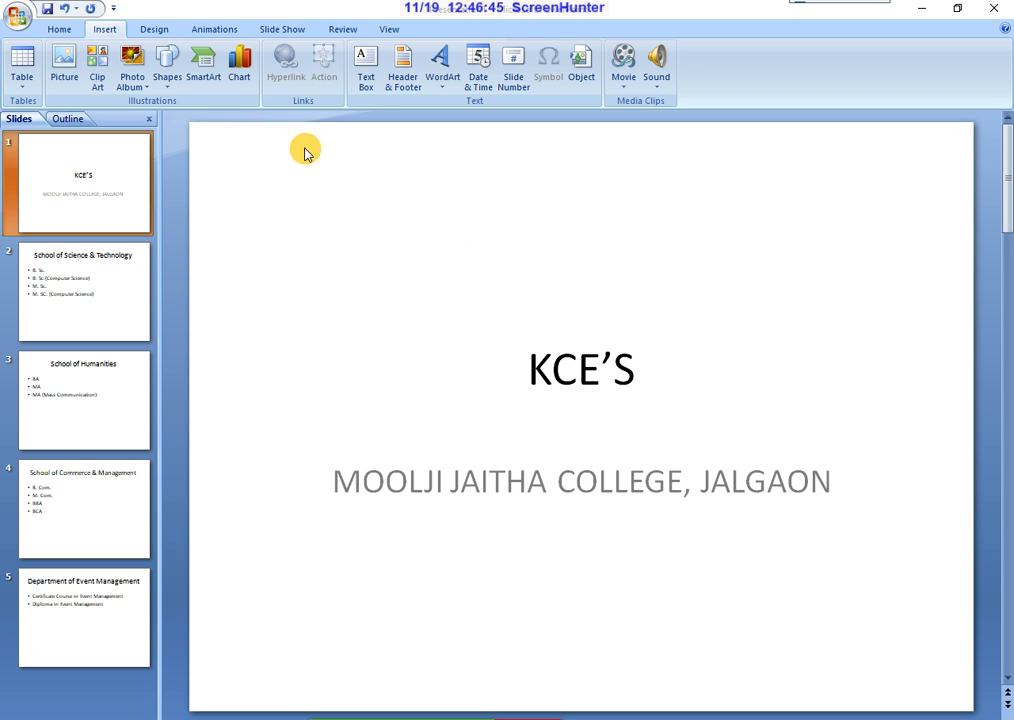
left_click(622, 79)
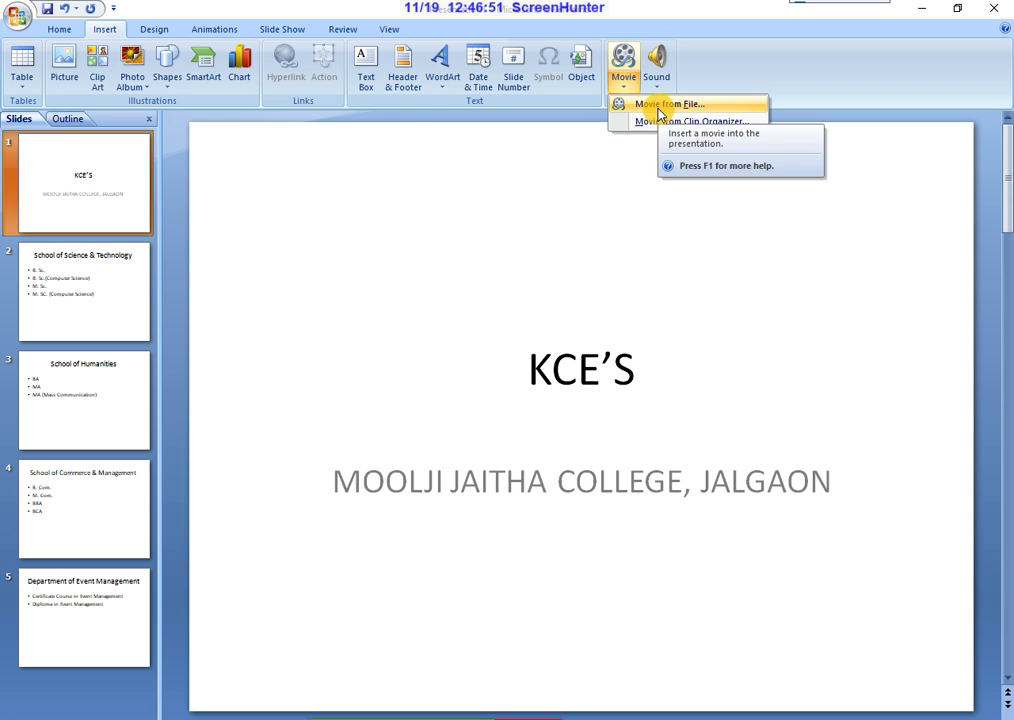
left_click(661, 84)
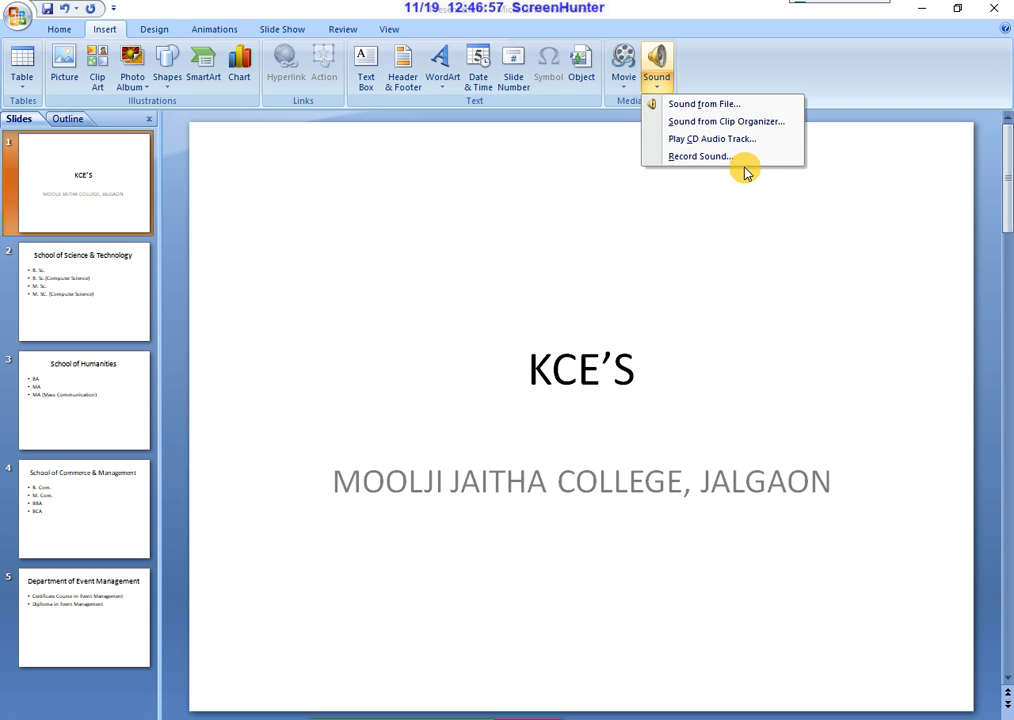
left_click(529, 236)
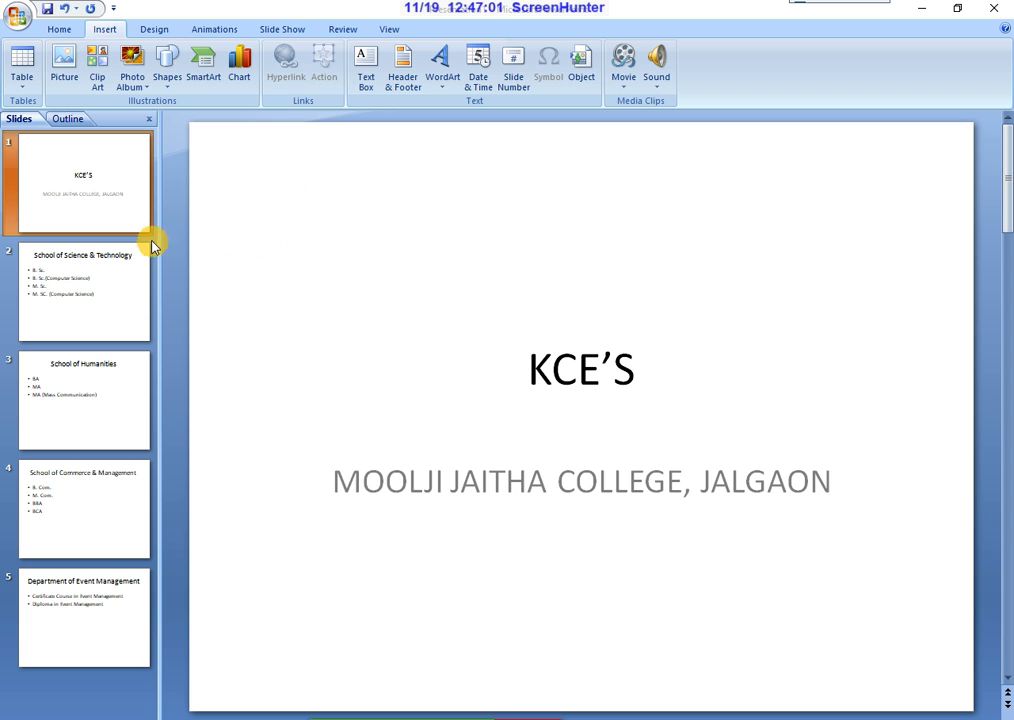
left_click(117, 294)
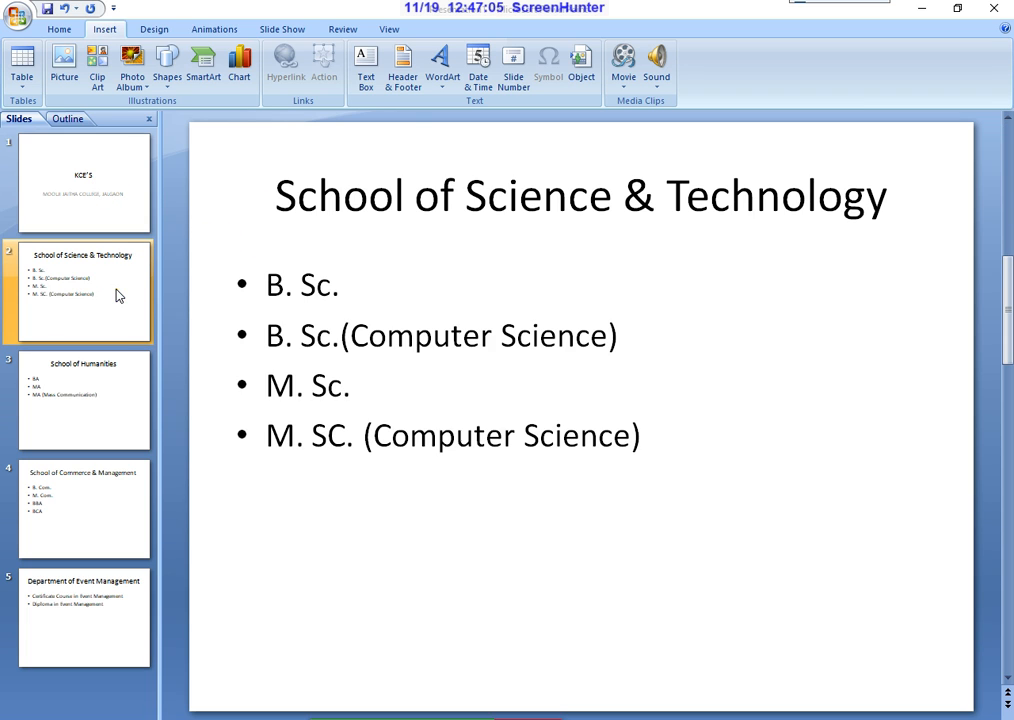
left_click(84, 197)
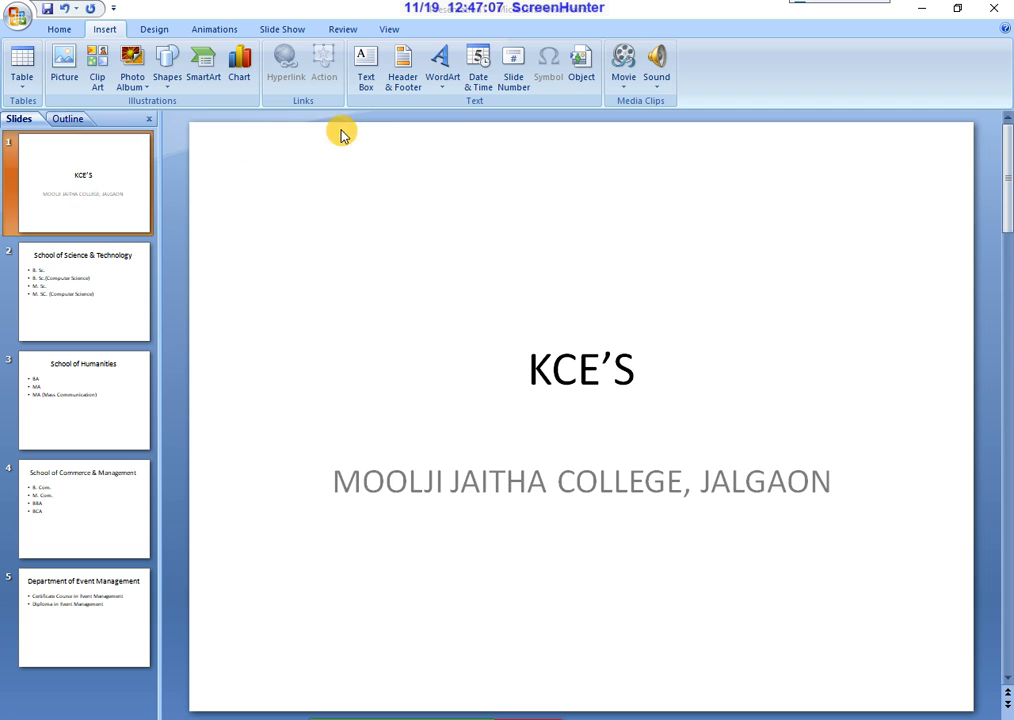
left_click(158, 31)
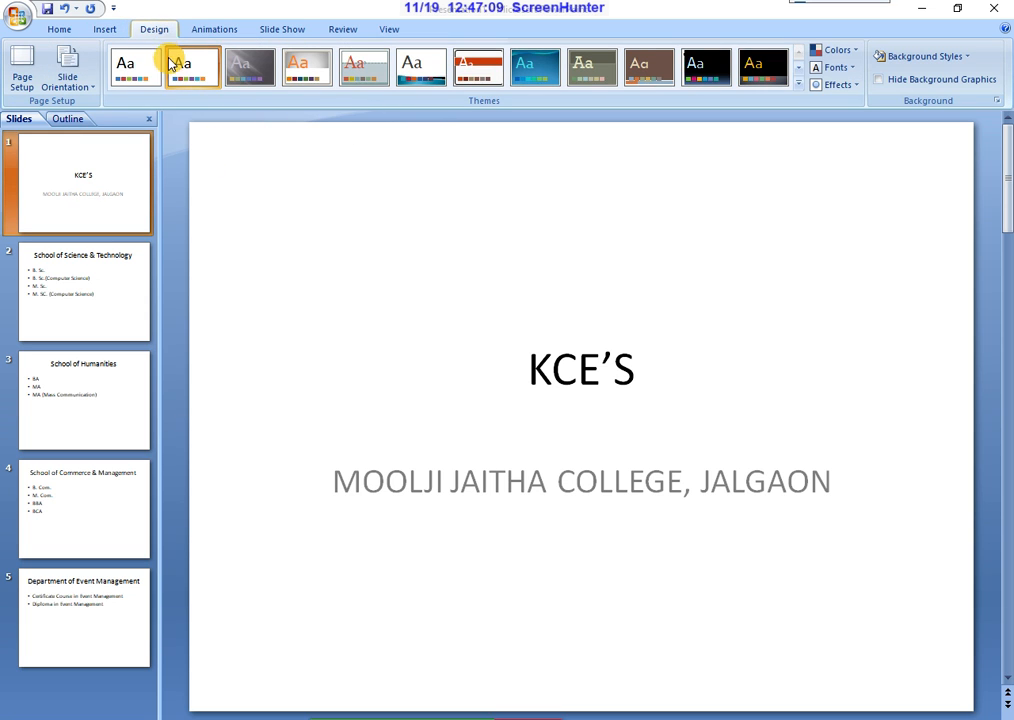
left_click(75, 74)
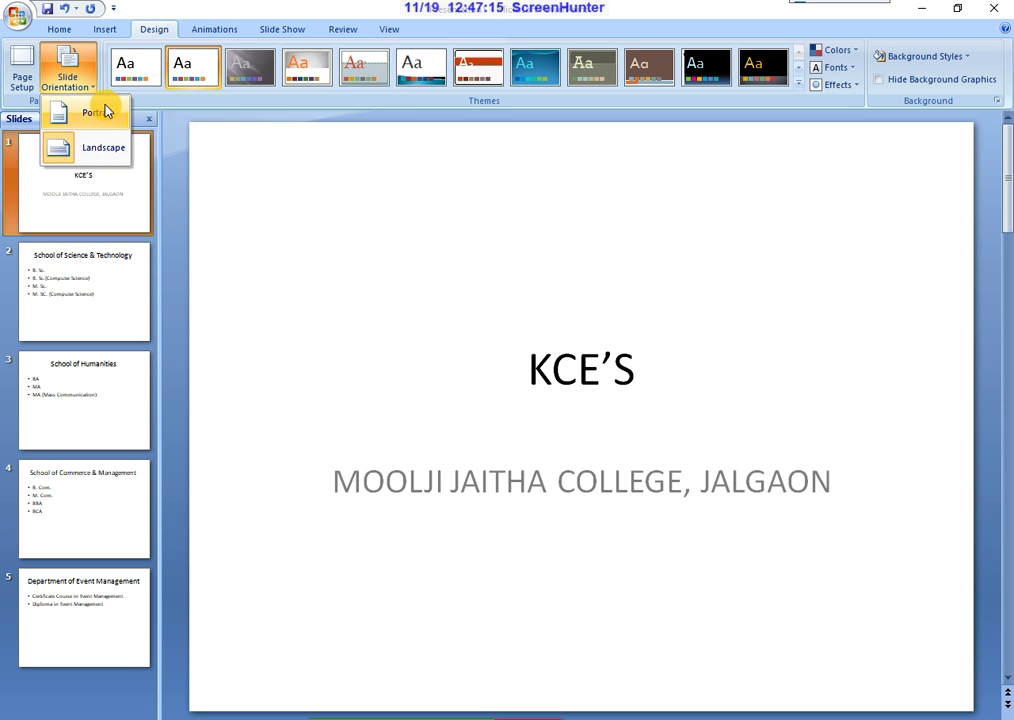
left_click(326, 233)
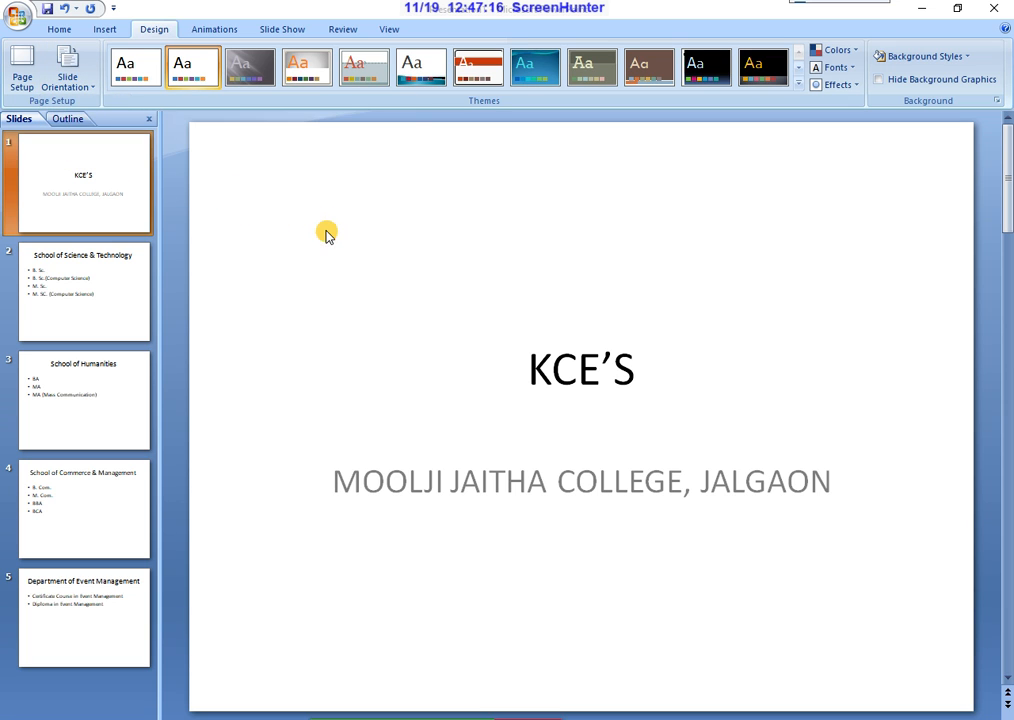
Apply the Metro theme colors and the Office Classic theme fonts (Arial and Times New Roman) to the presentation
left_click(850, 55)
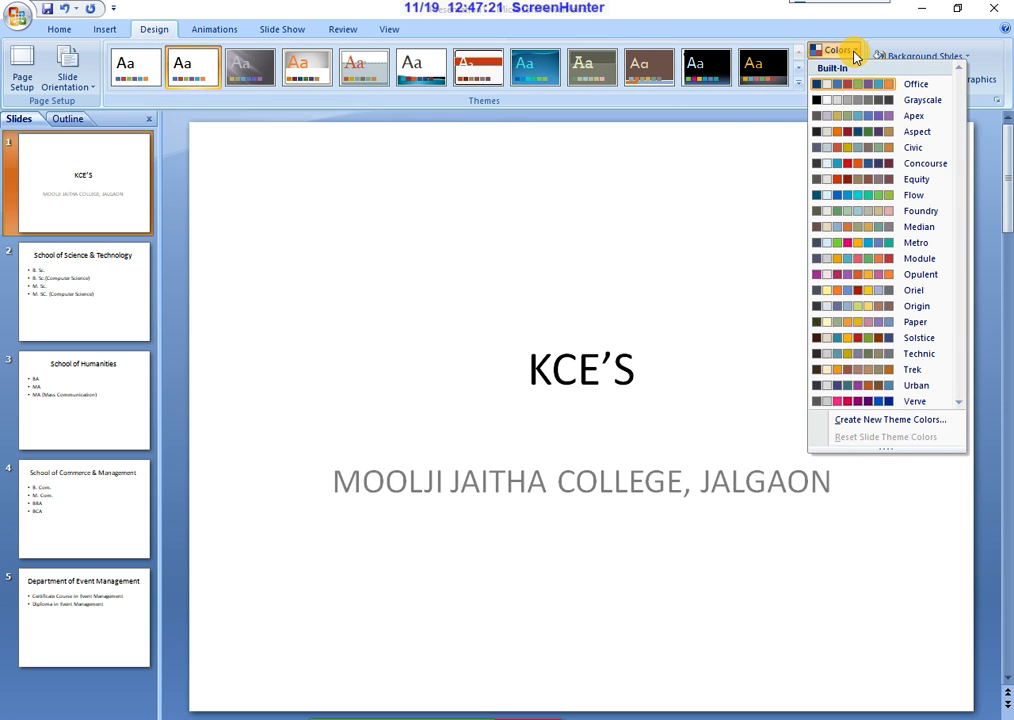
left_click(848, 243)
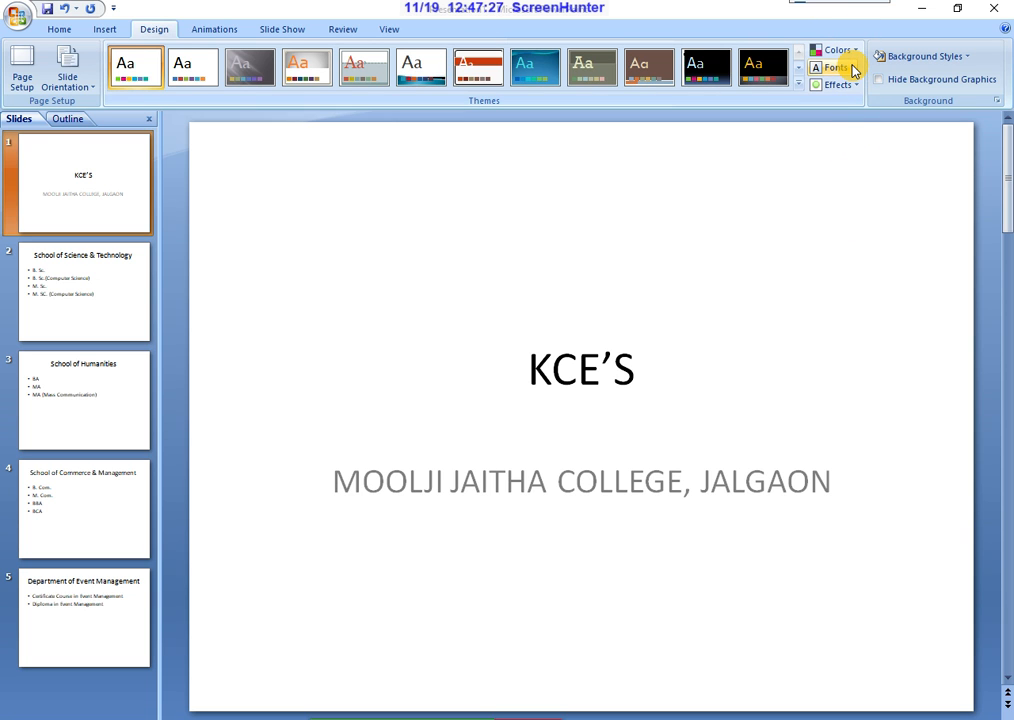
left_click(853, 69)
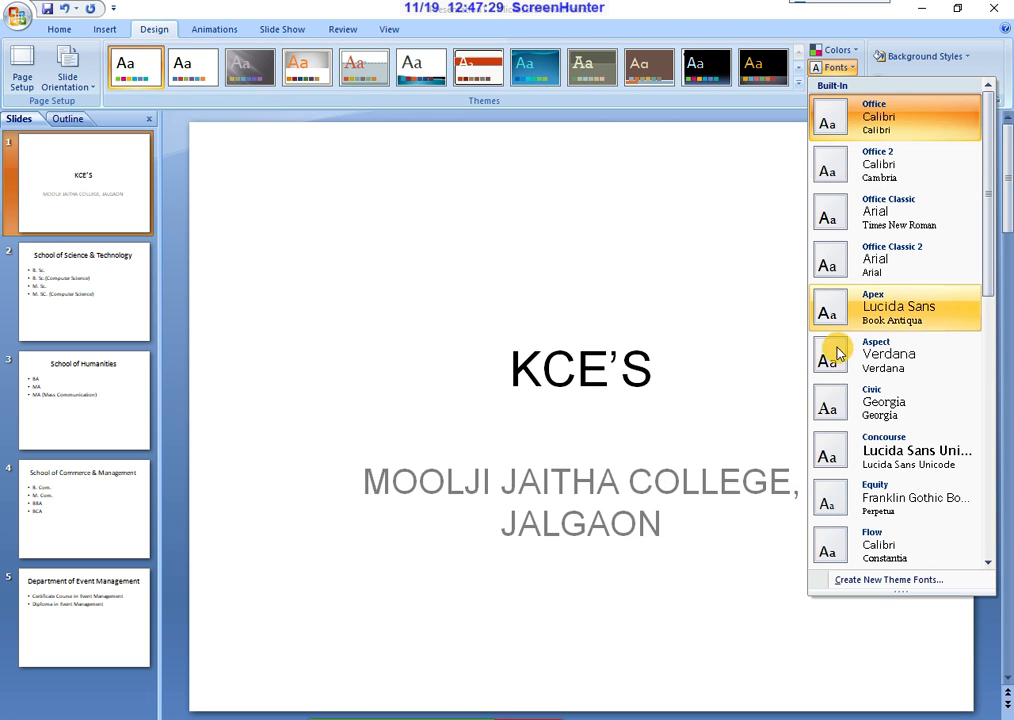
left_click(833, 228)
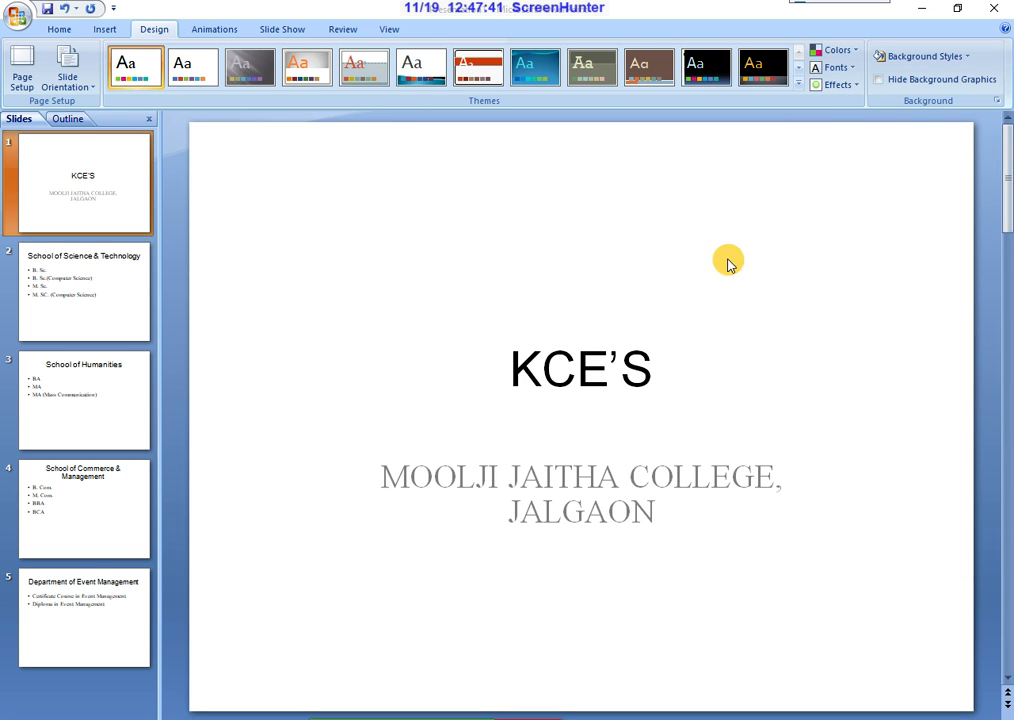
Apply the Aspect theme effects and the dark blue gradient background style in the second row to all slides
left_click(851, 87)
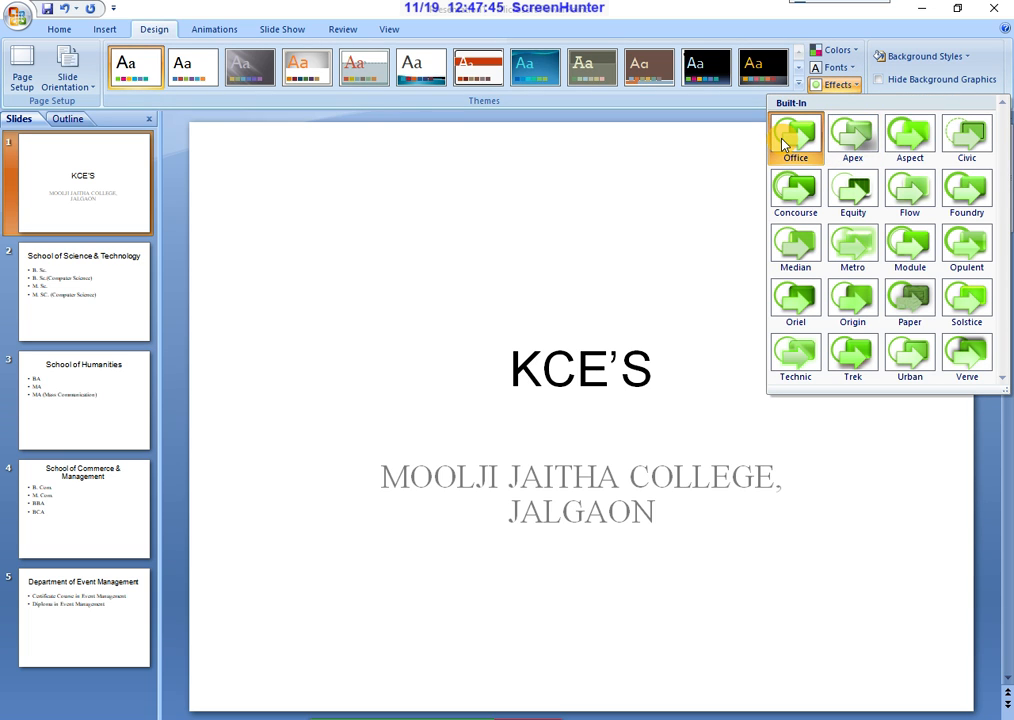
left_click(911, 137)
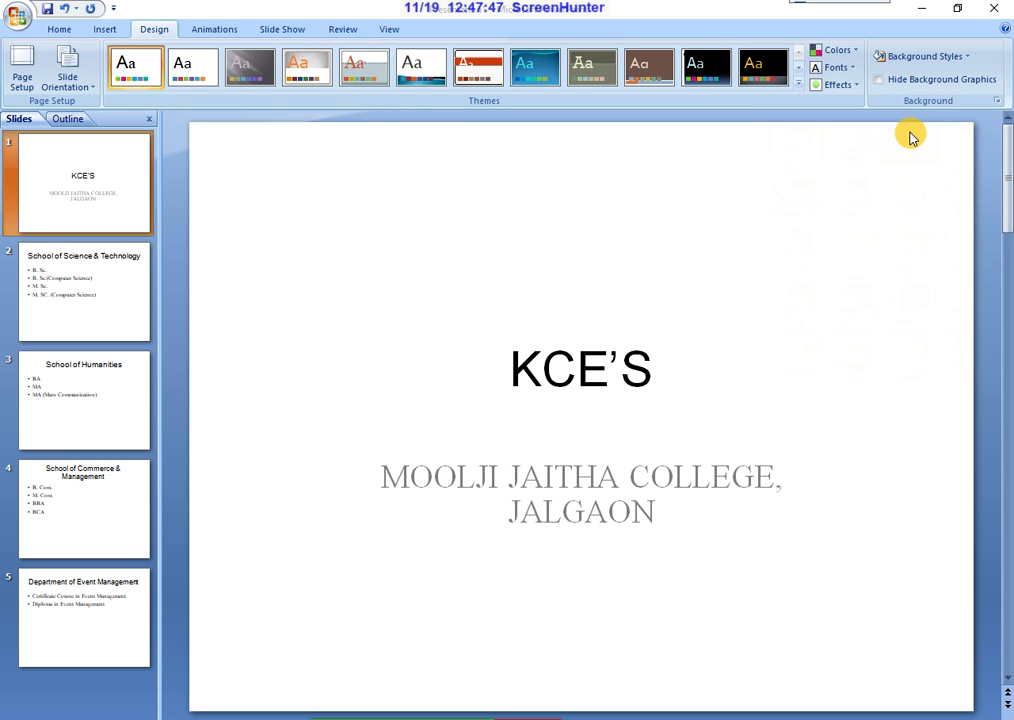
left_click(962, 66)
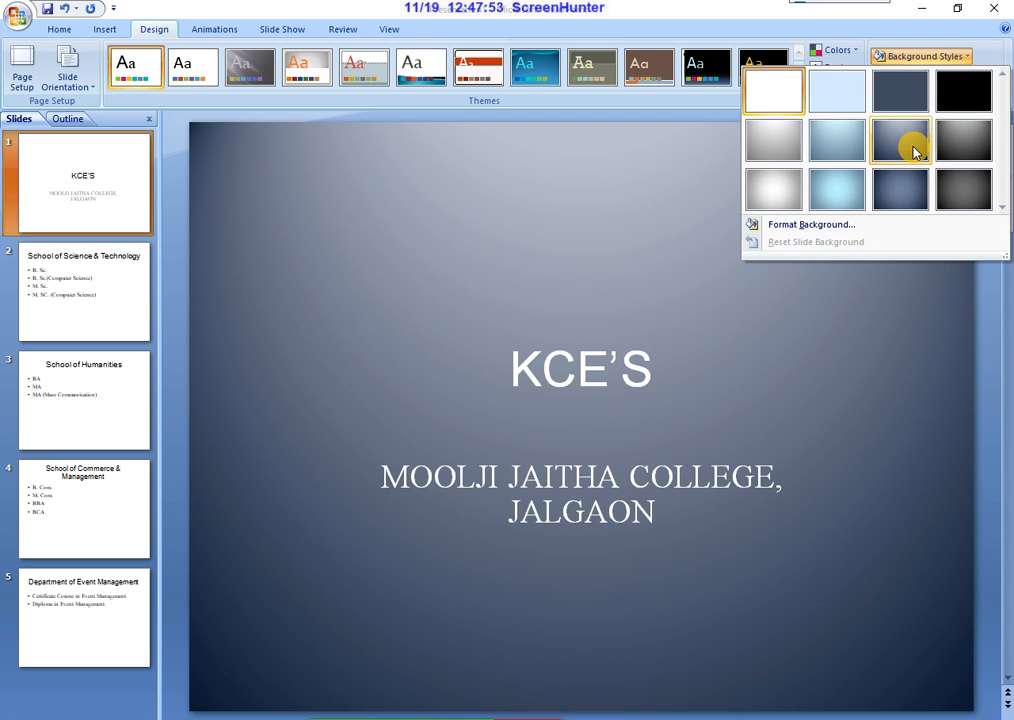
left_click(914, 148)
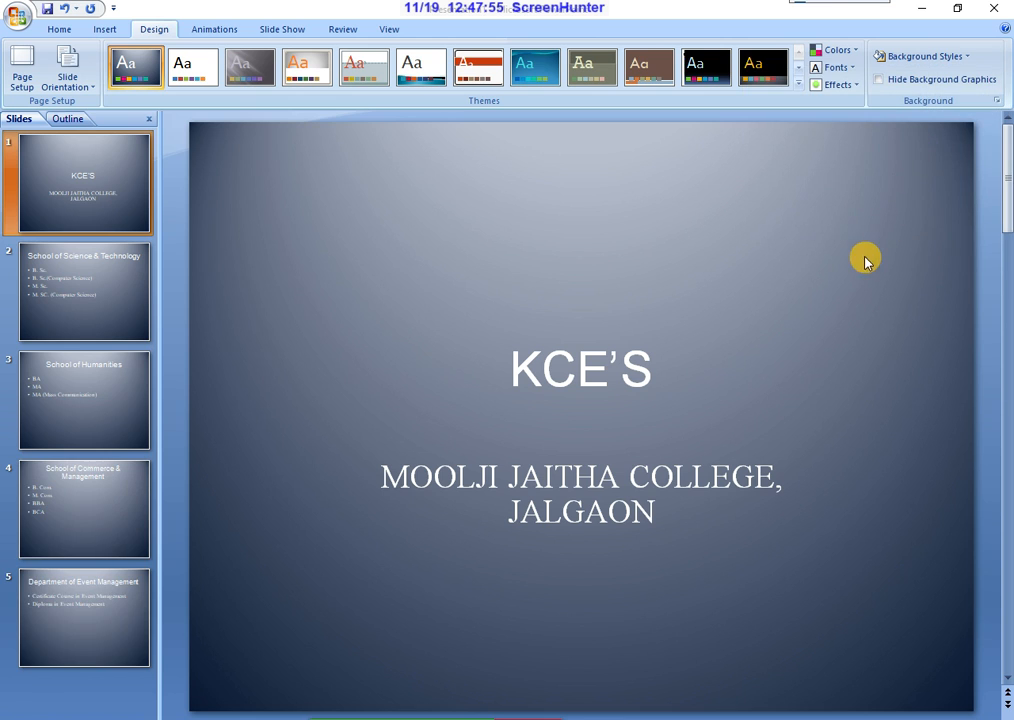
left_click(930, 89)
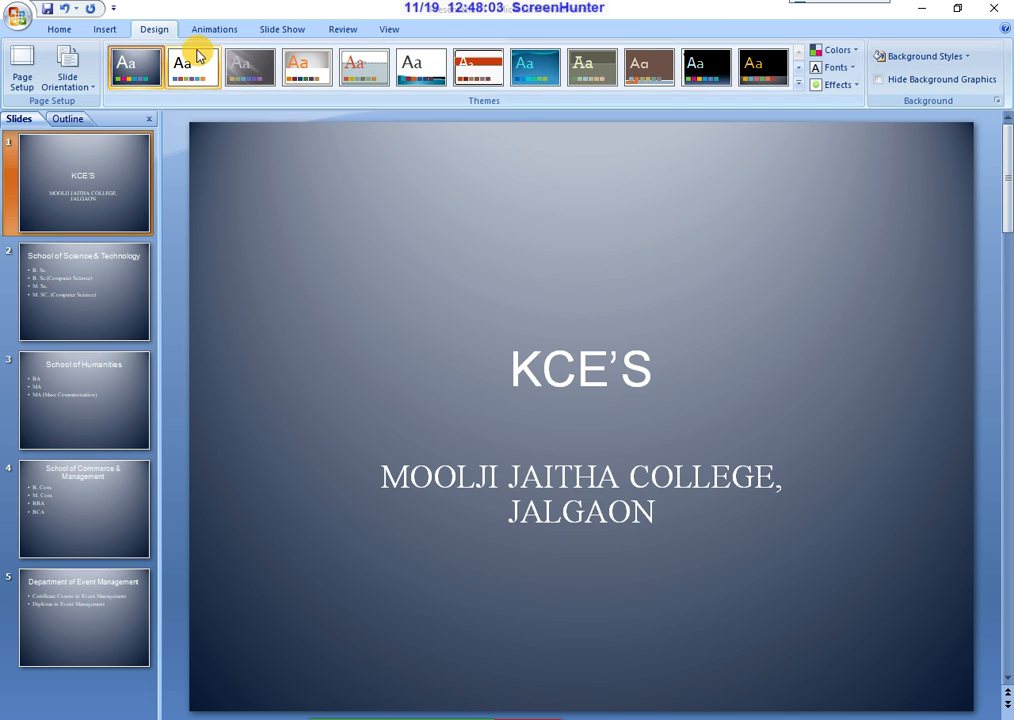
Bring up the slide show playback and setup options for the restyled presentation
left_click(280, 30)
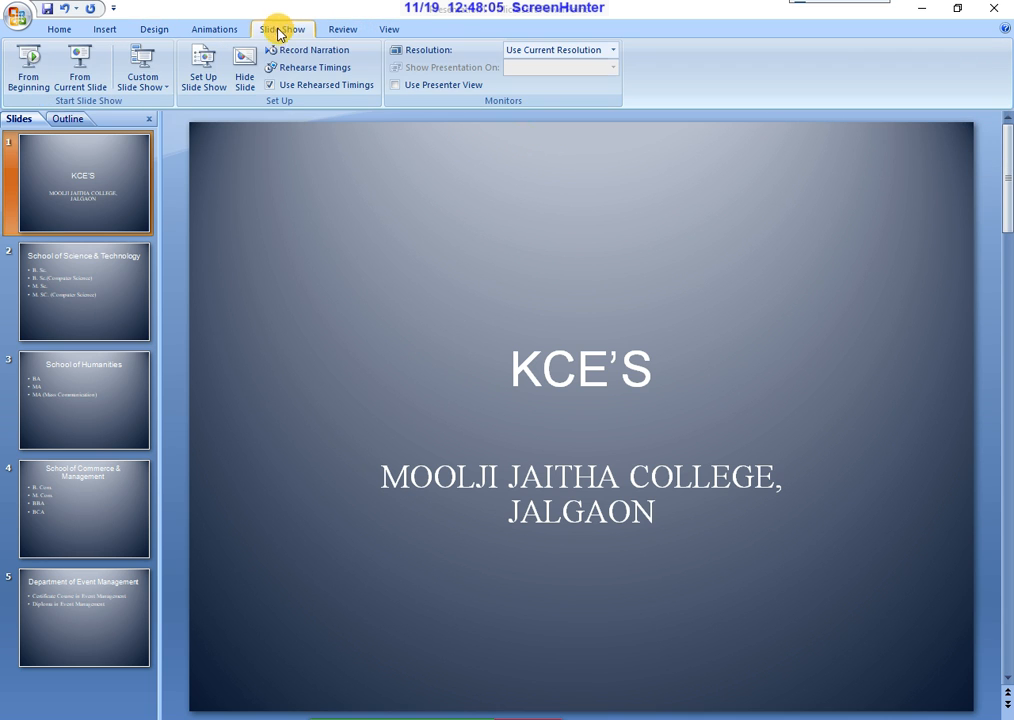